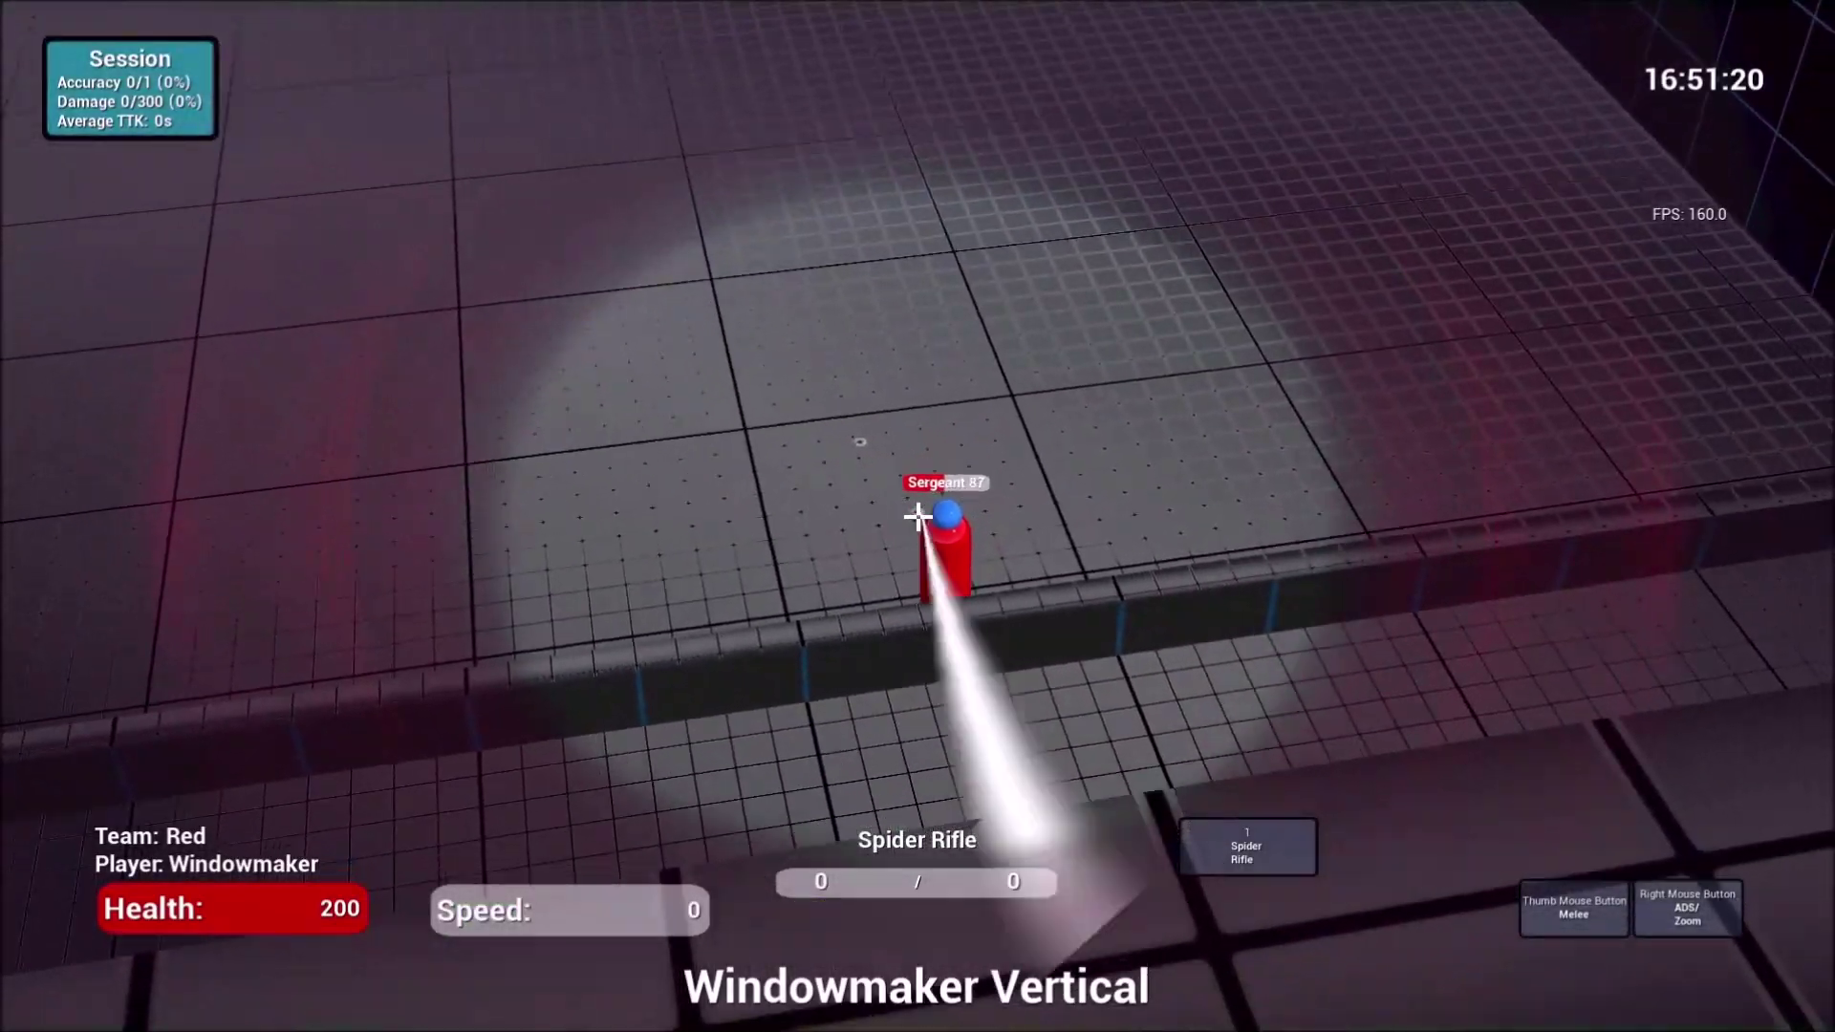
click(917, 517)
click(917, 517)
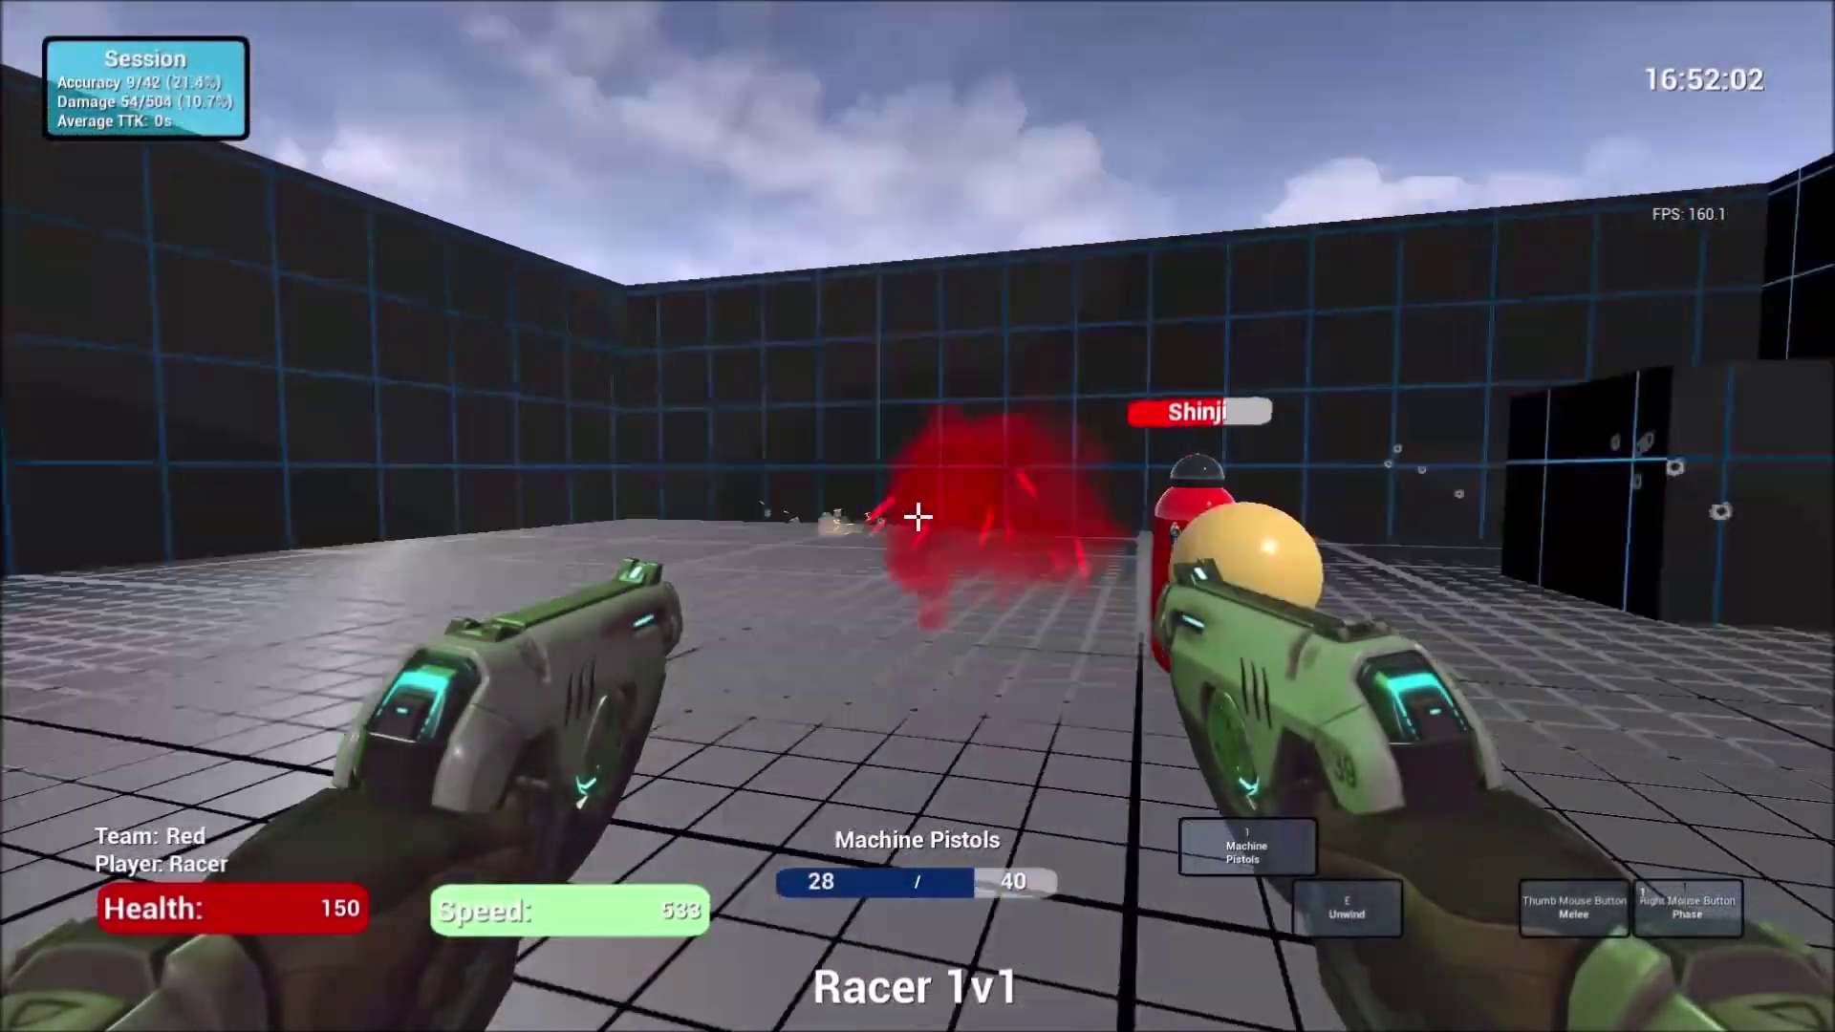
click(918, 517)
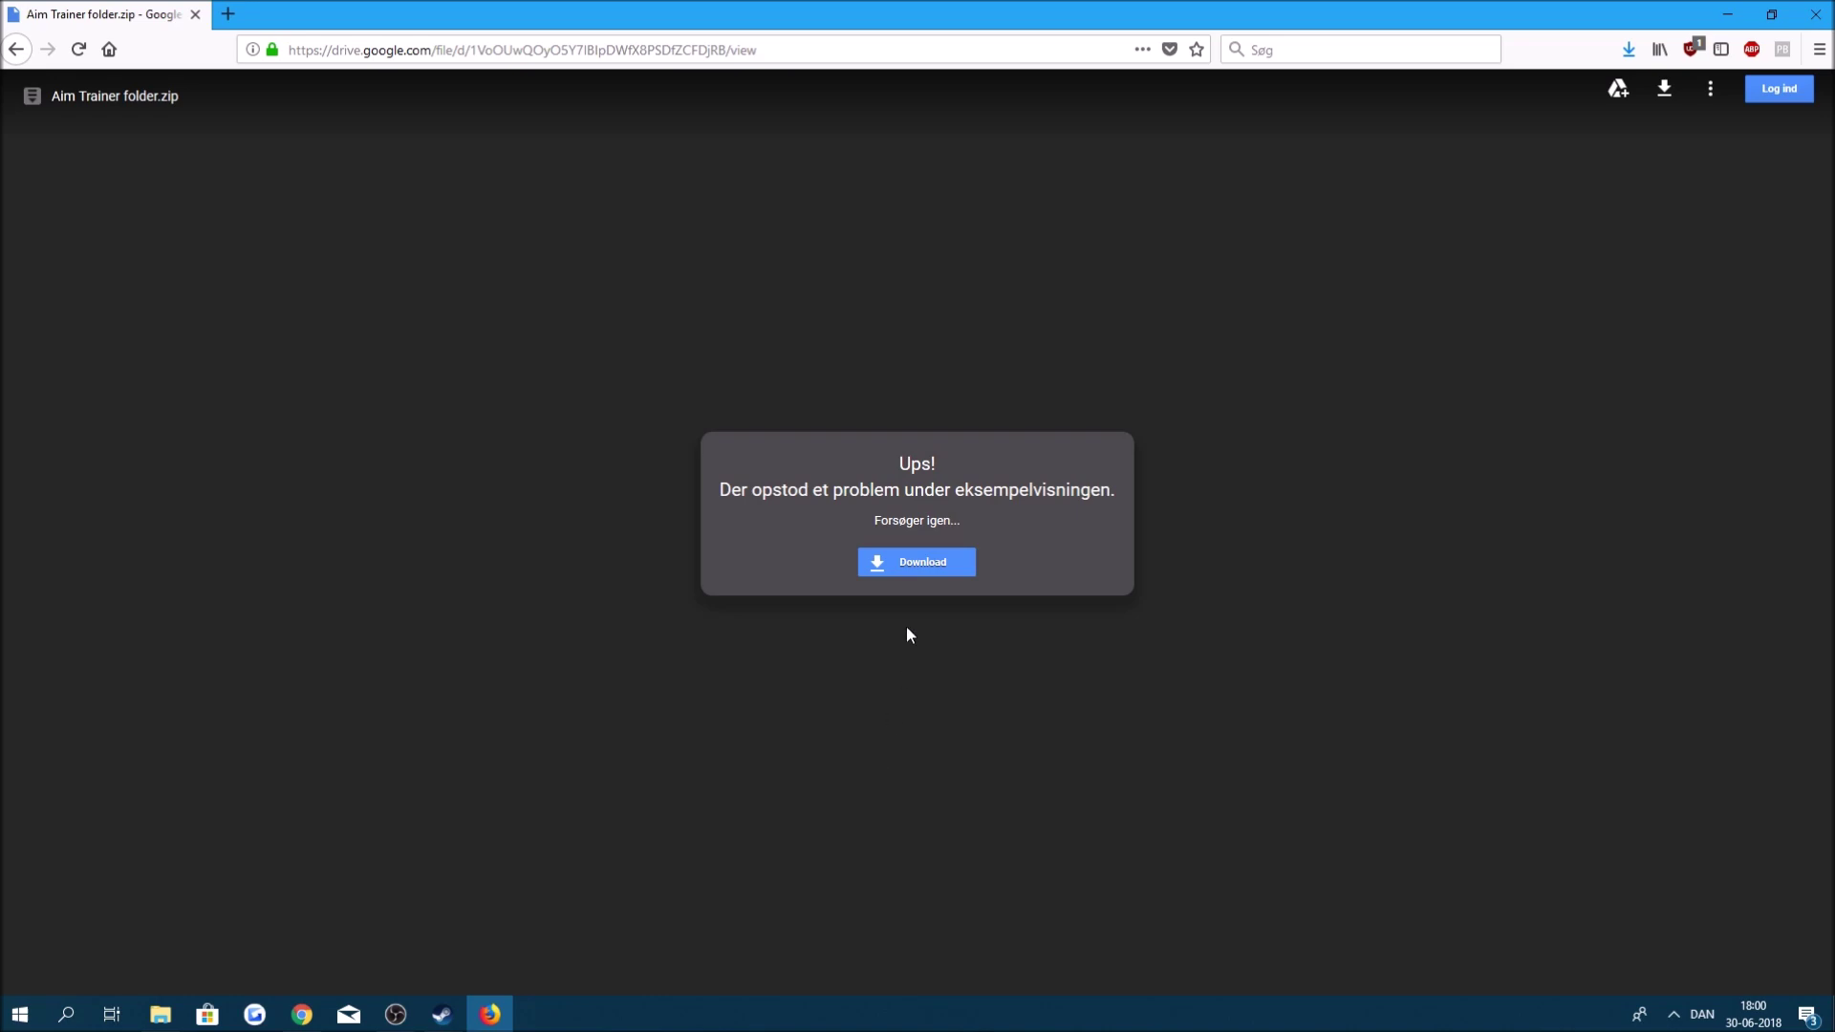
- Download Aim Trainer folder.zip from Google Drive, open it with WinRAR and dismiss the trial notice
click(944, 566)
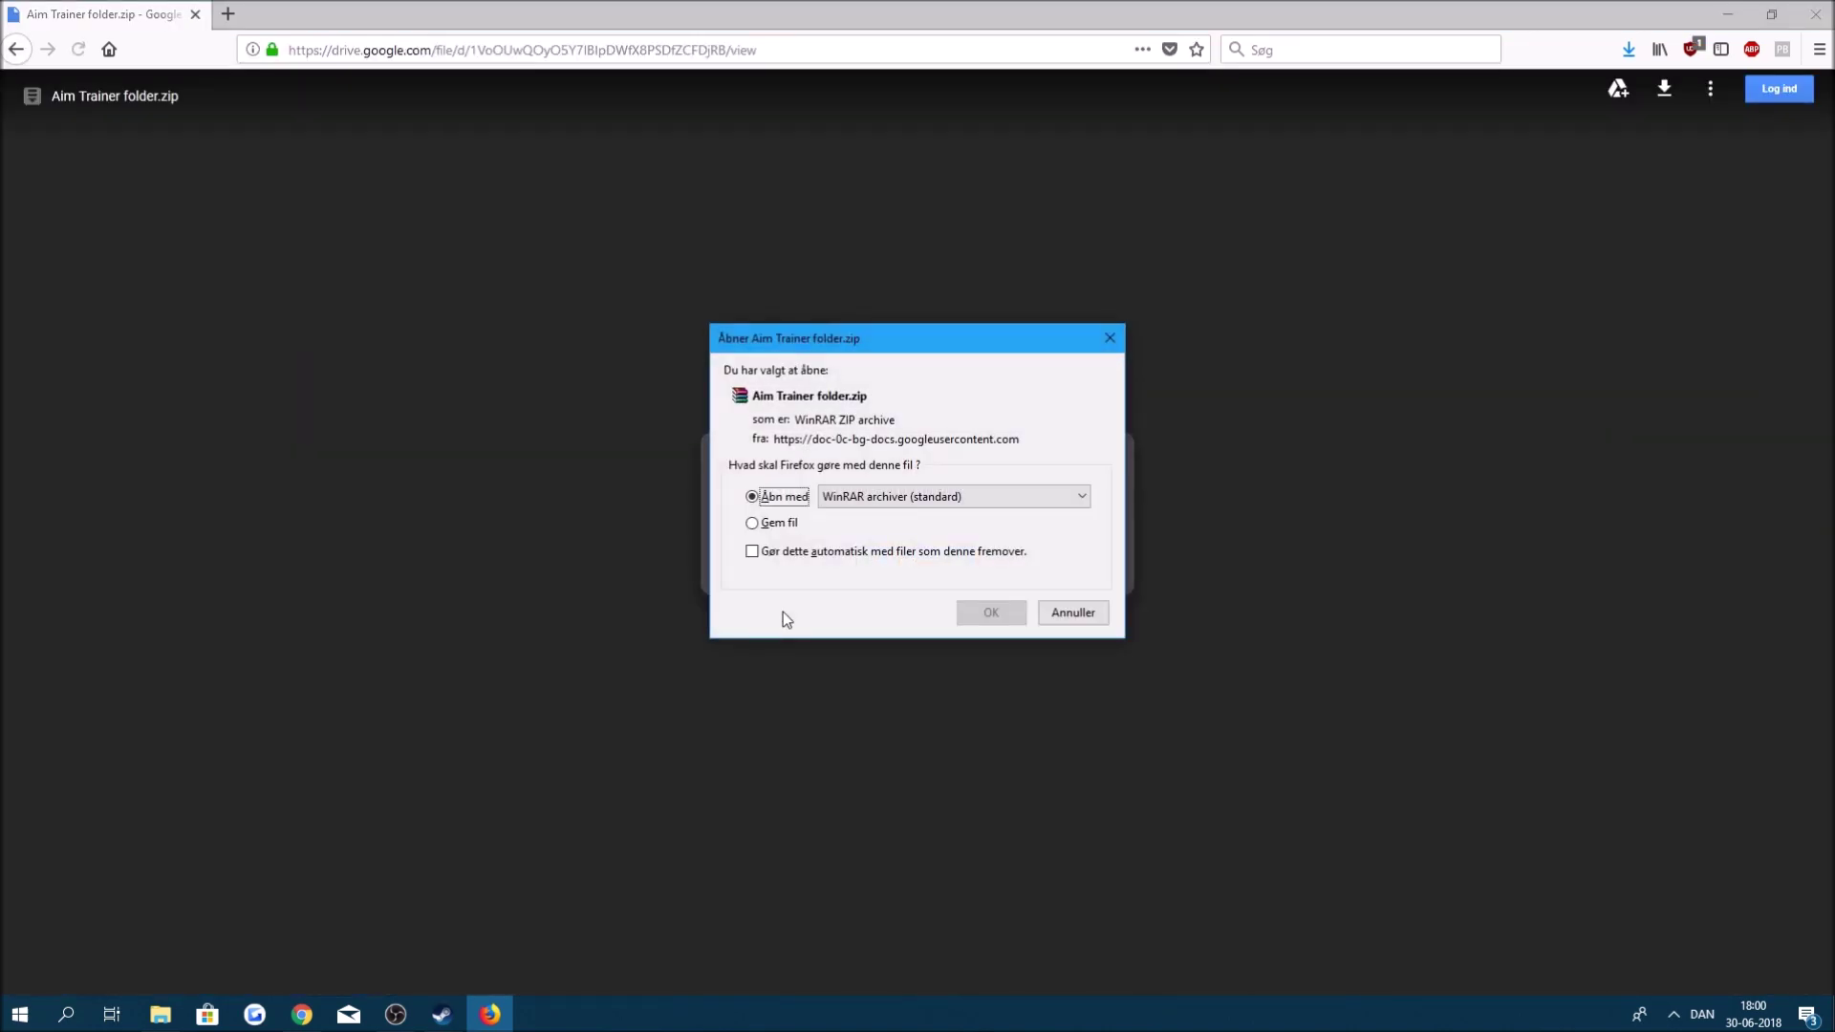
click(989, 617)
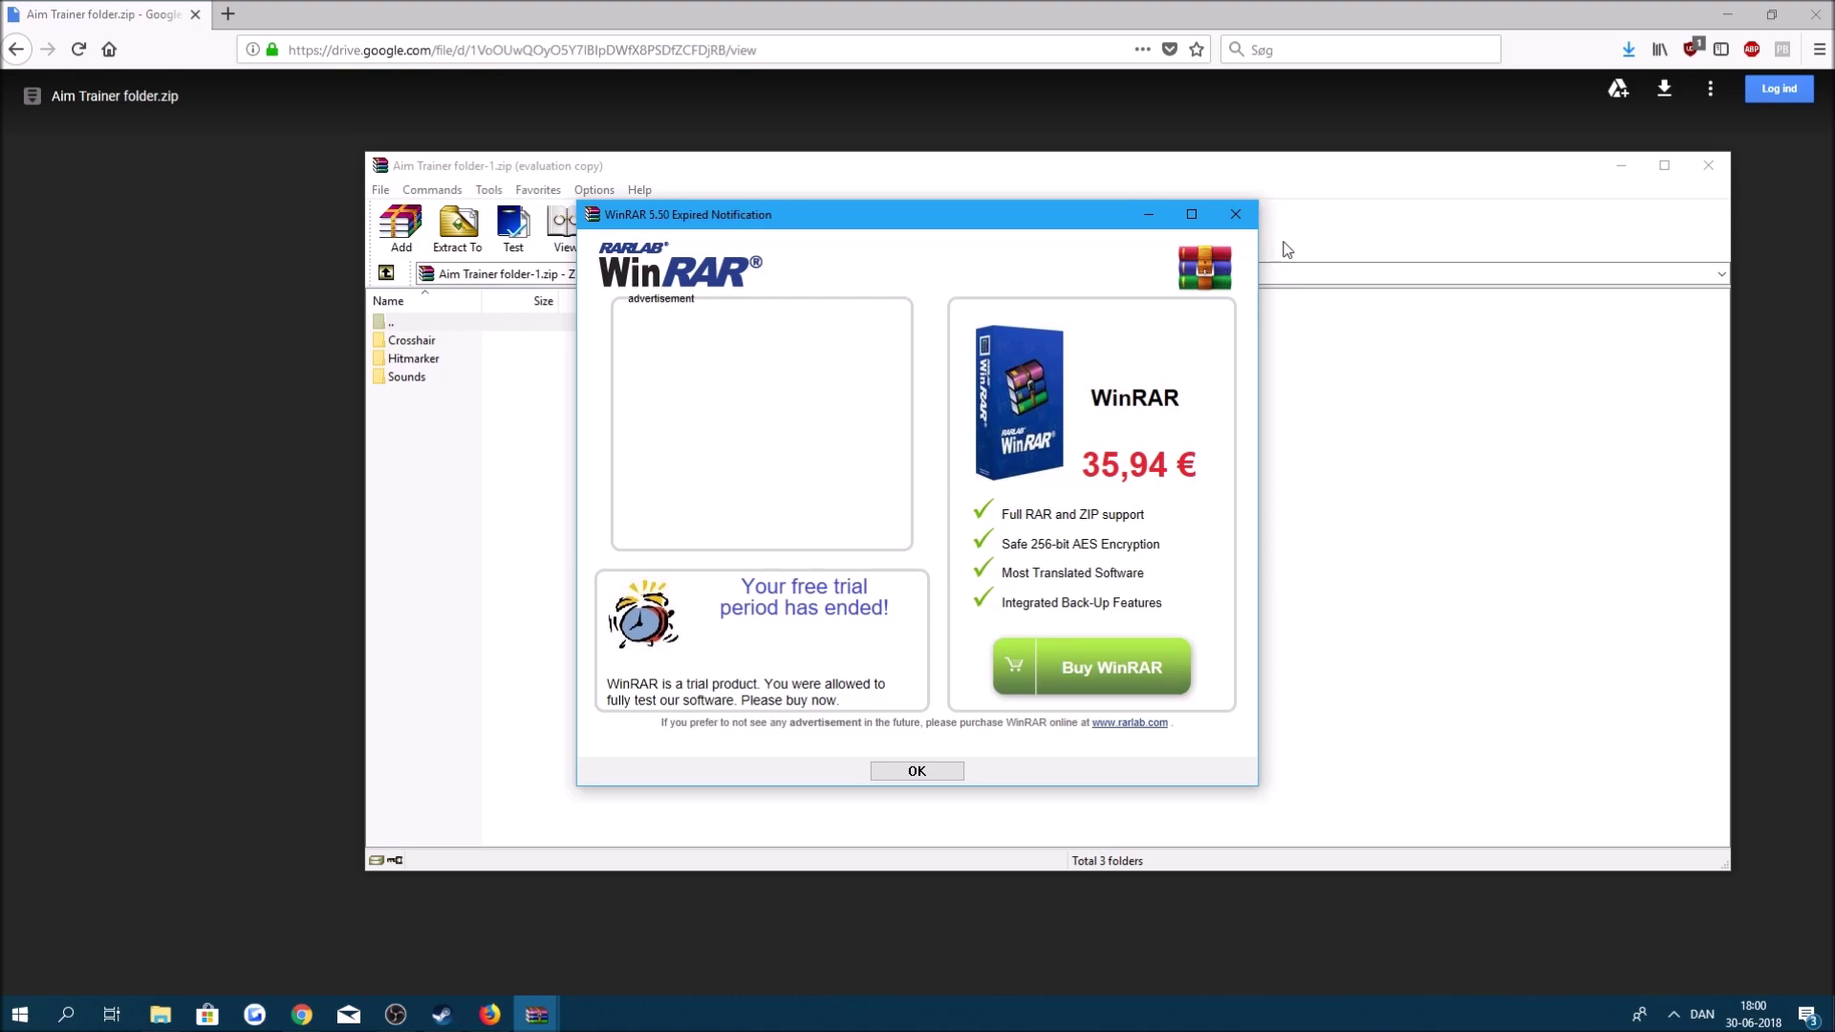
click(1242, 219)
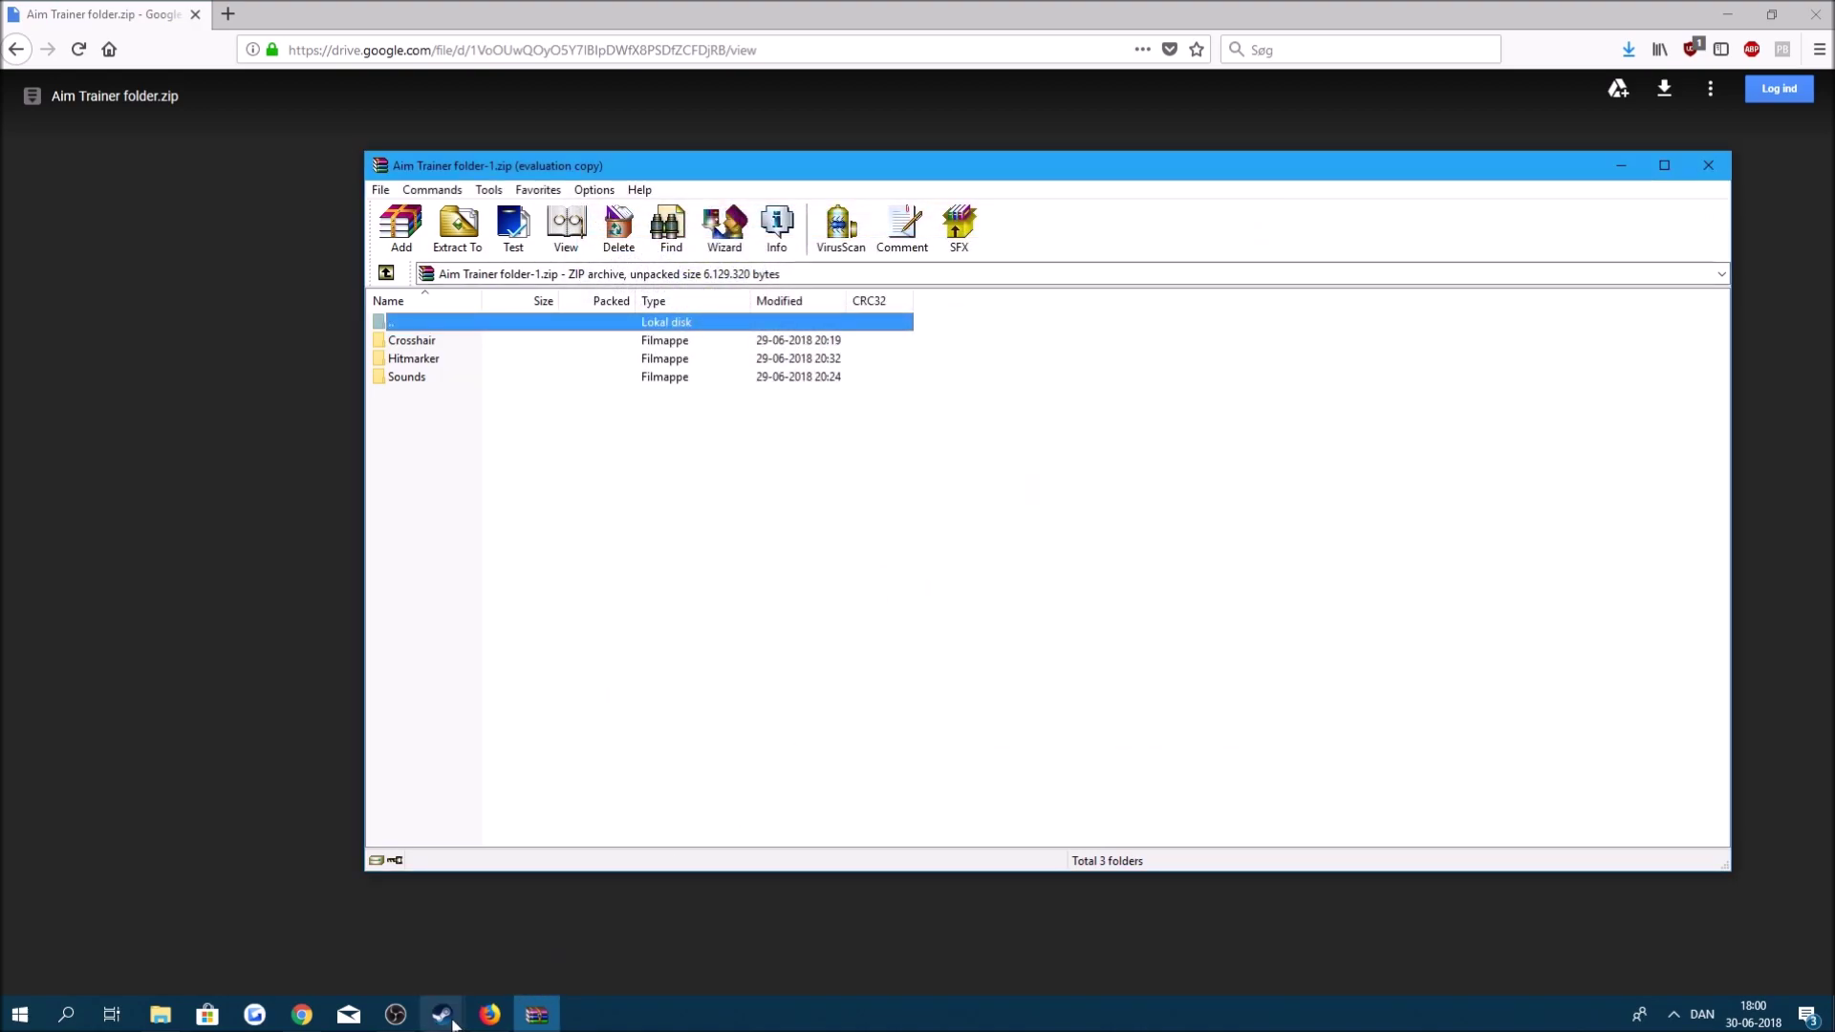
- Switch to Steam, browse the local files of KovaaK's FPS Aim Trainer and open the inner FPSAimTrainer folder
mouse_move(442, 1014)
click(451, 944)
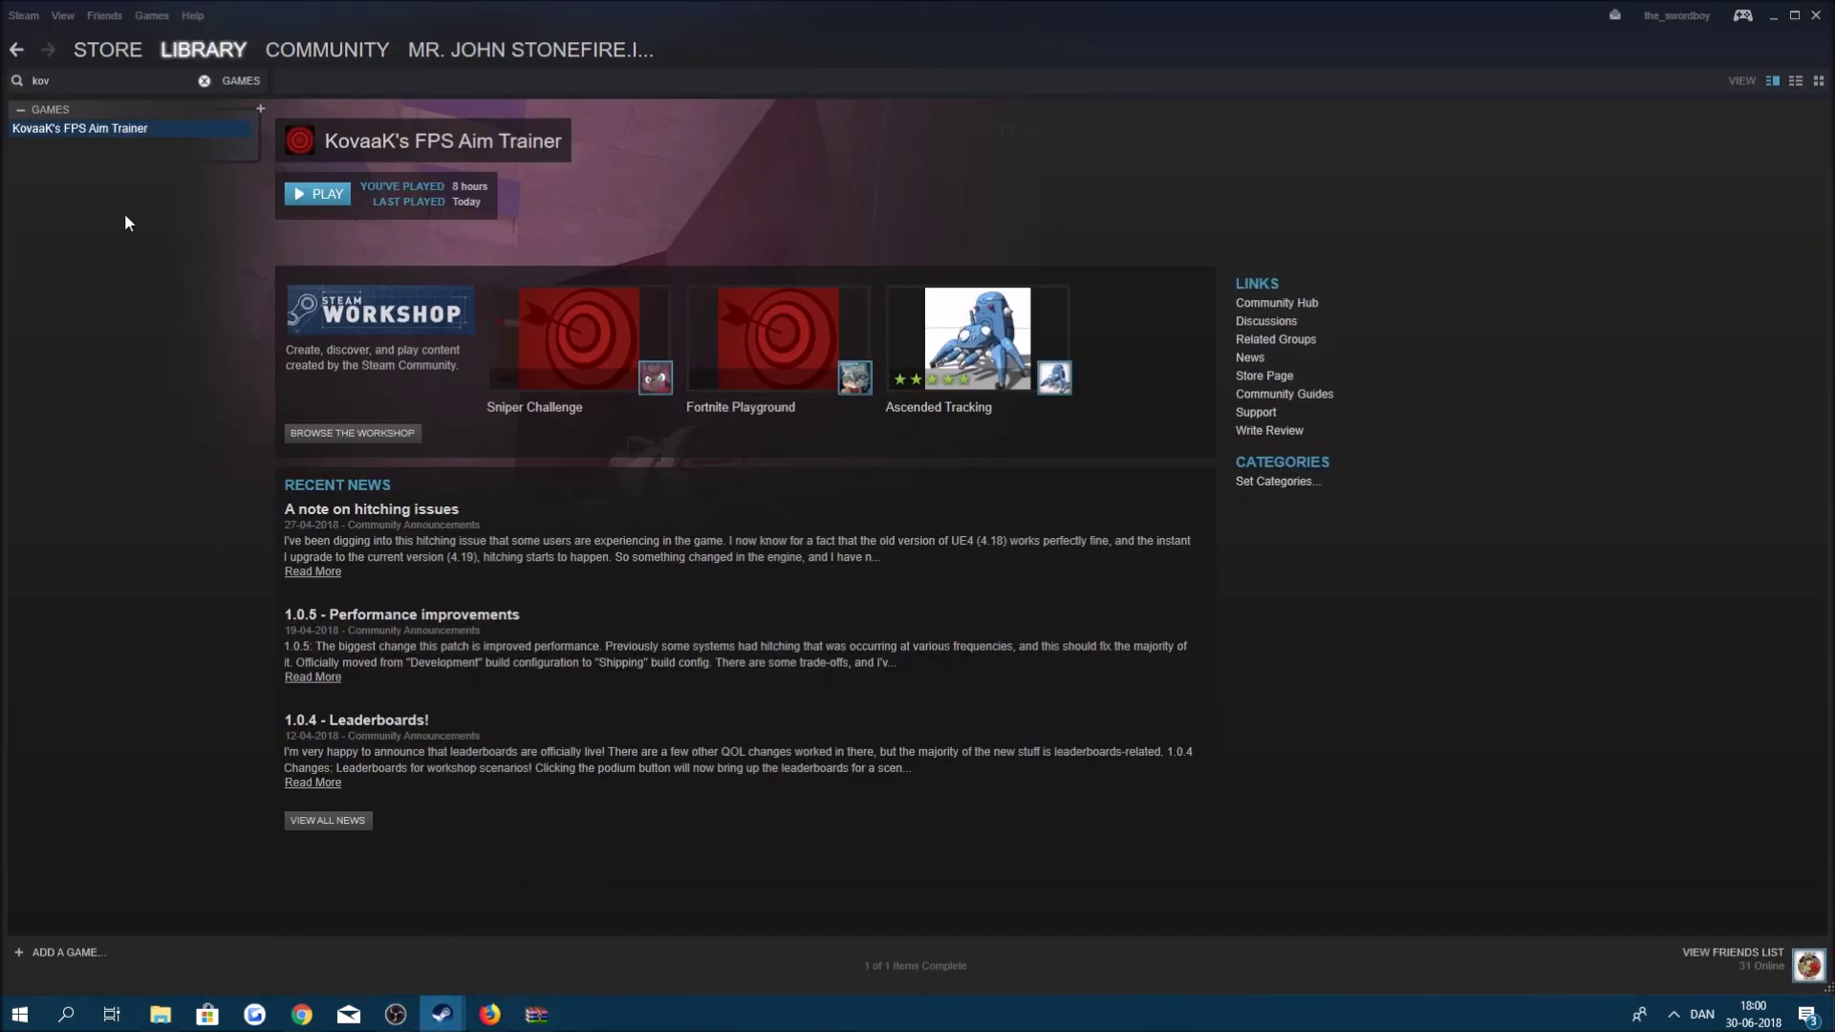
right_click(106, 128)
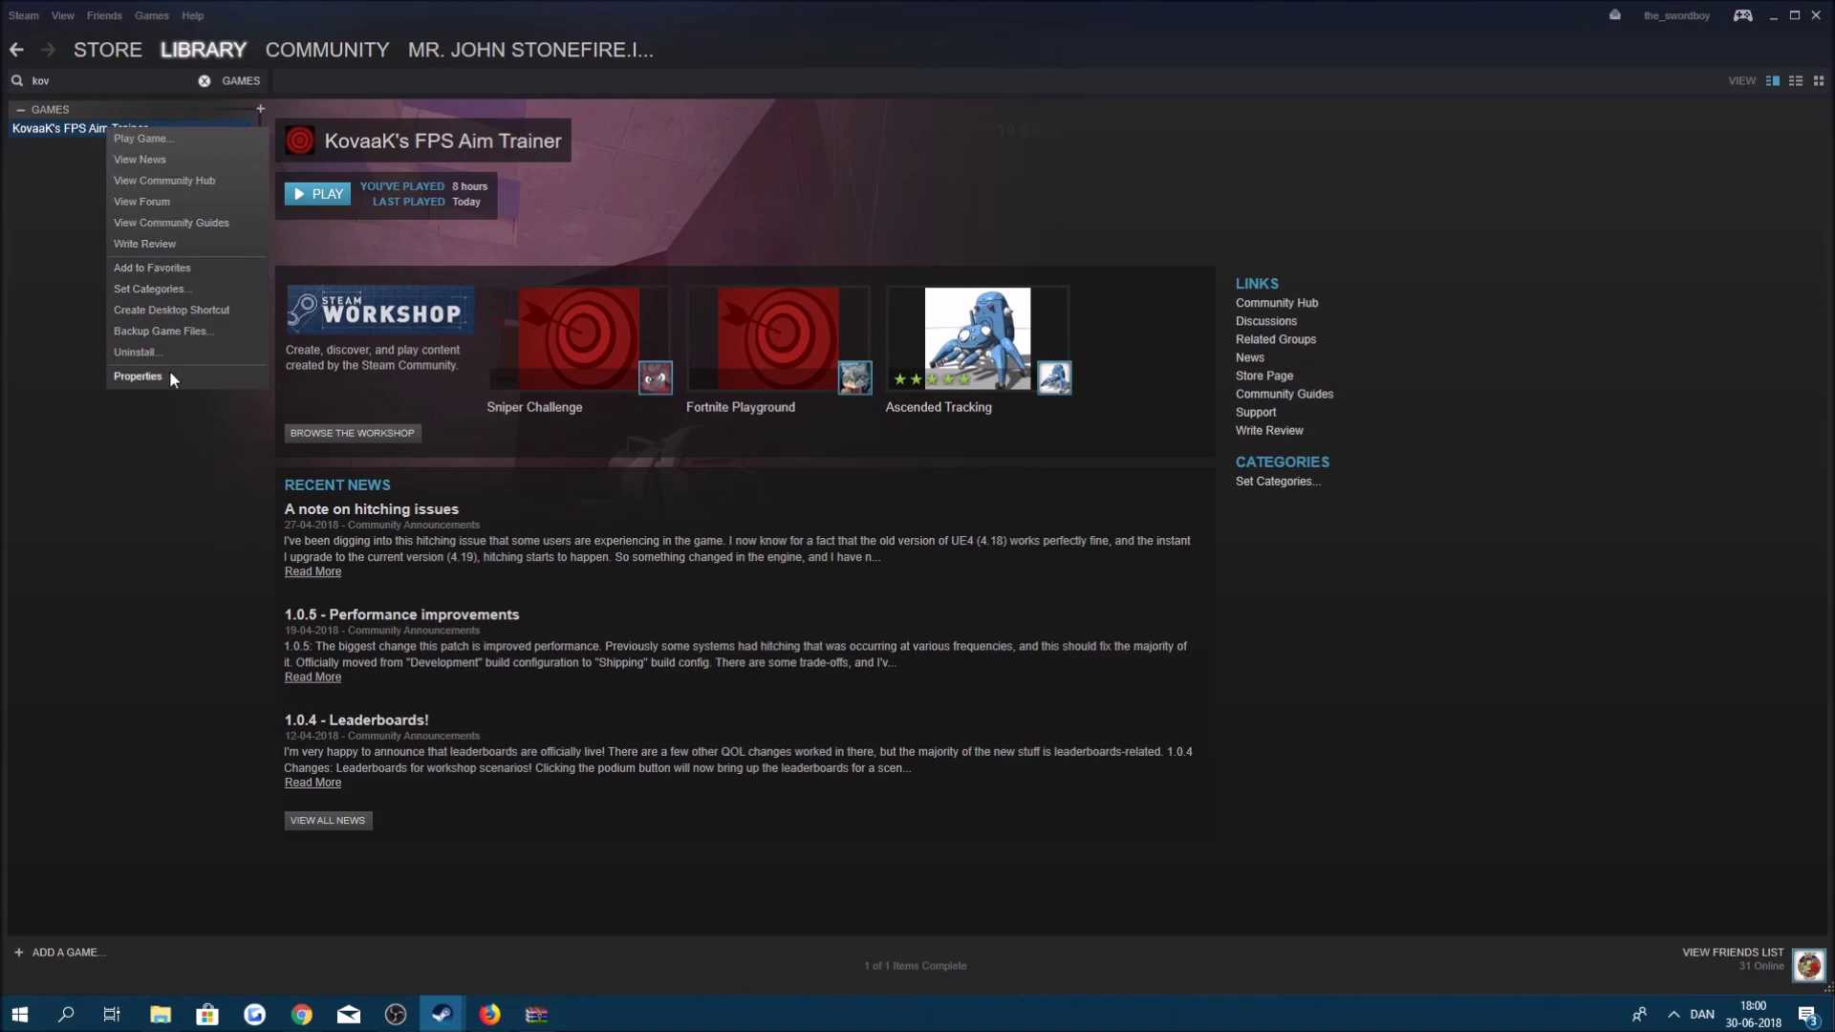
click(144, 377)
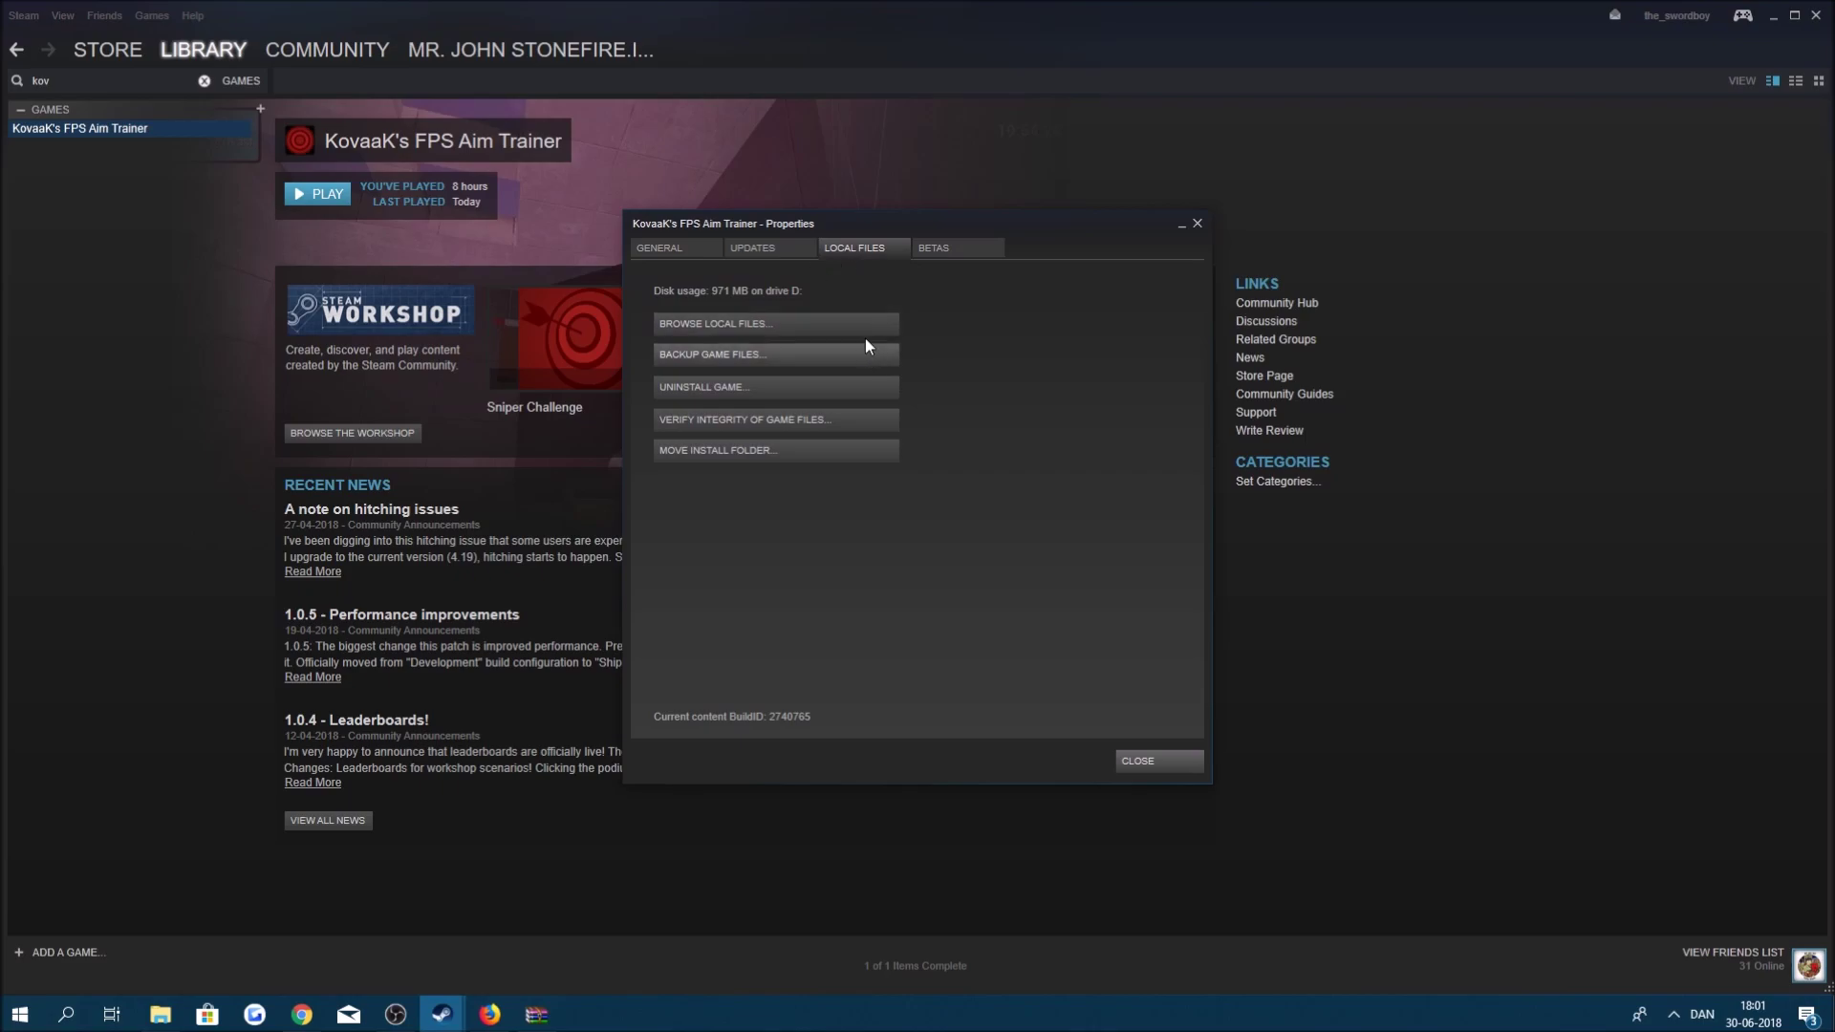
click(795, 321)
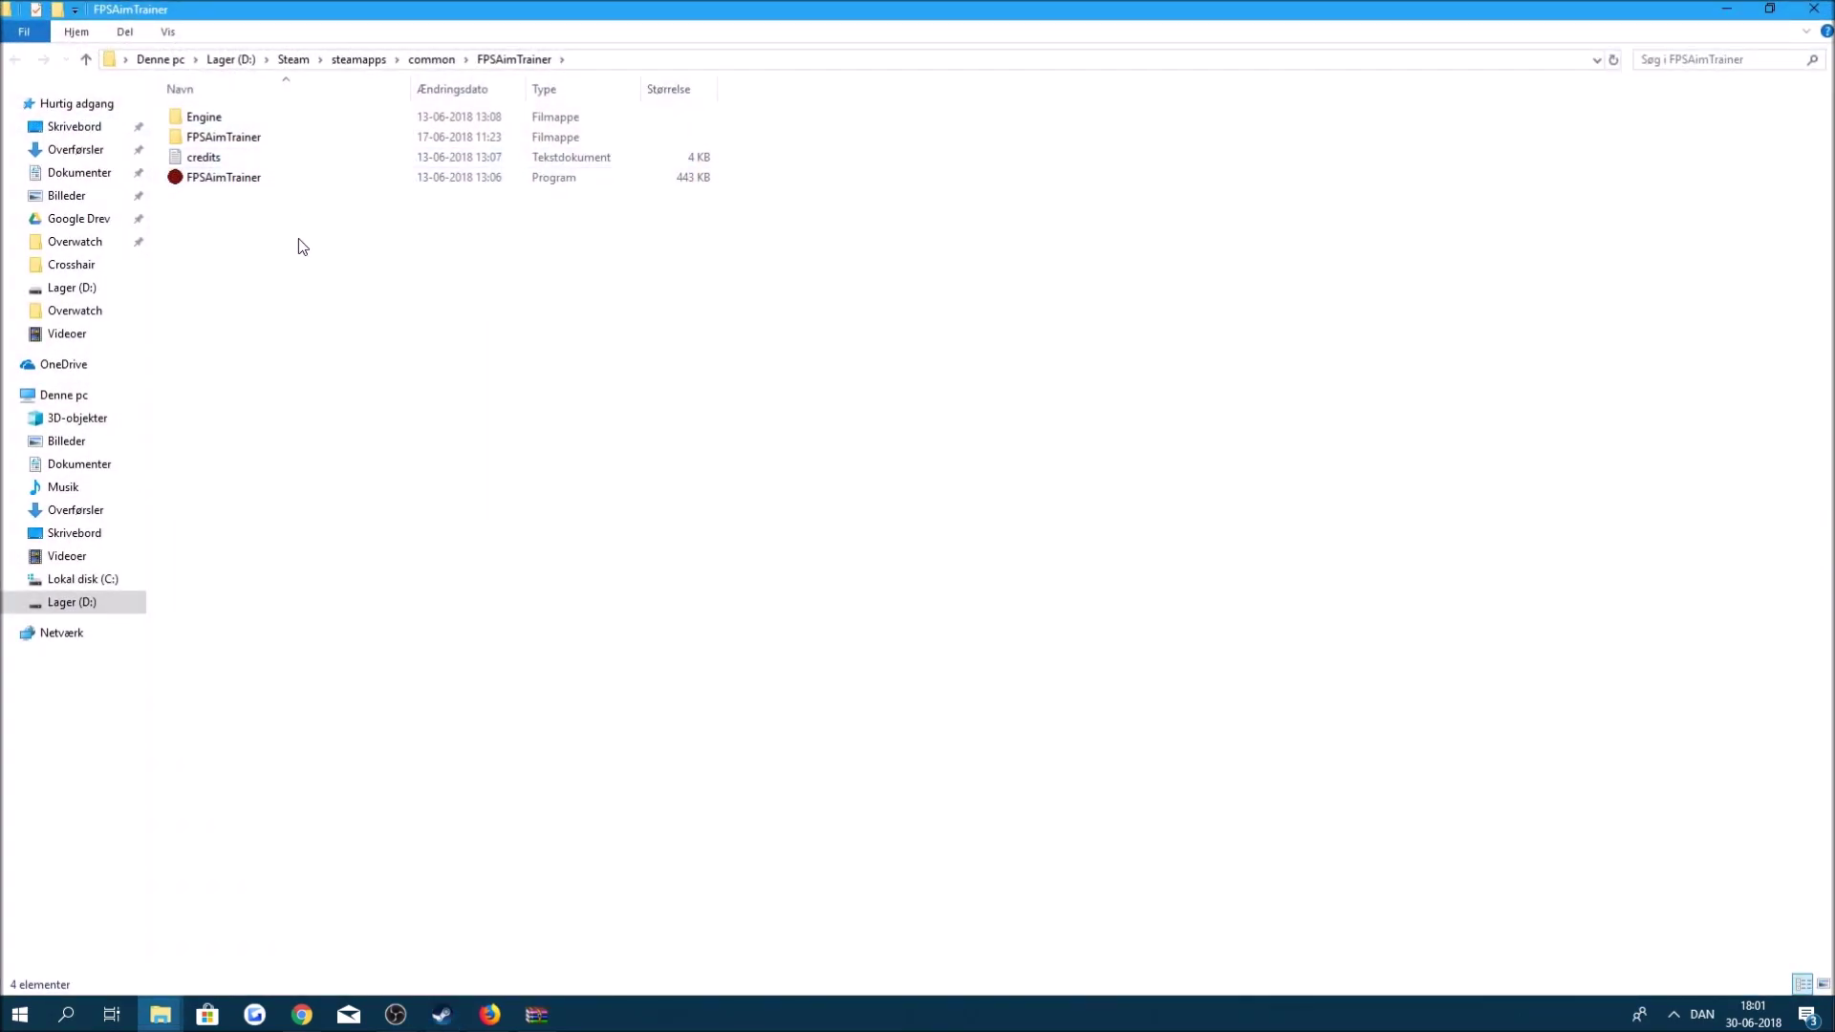
click(319, 137)
double_click(319, 137)
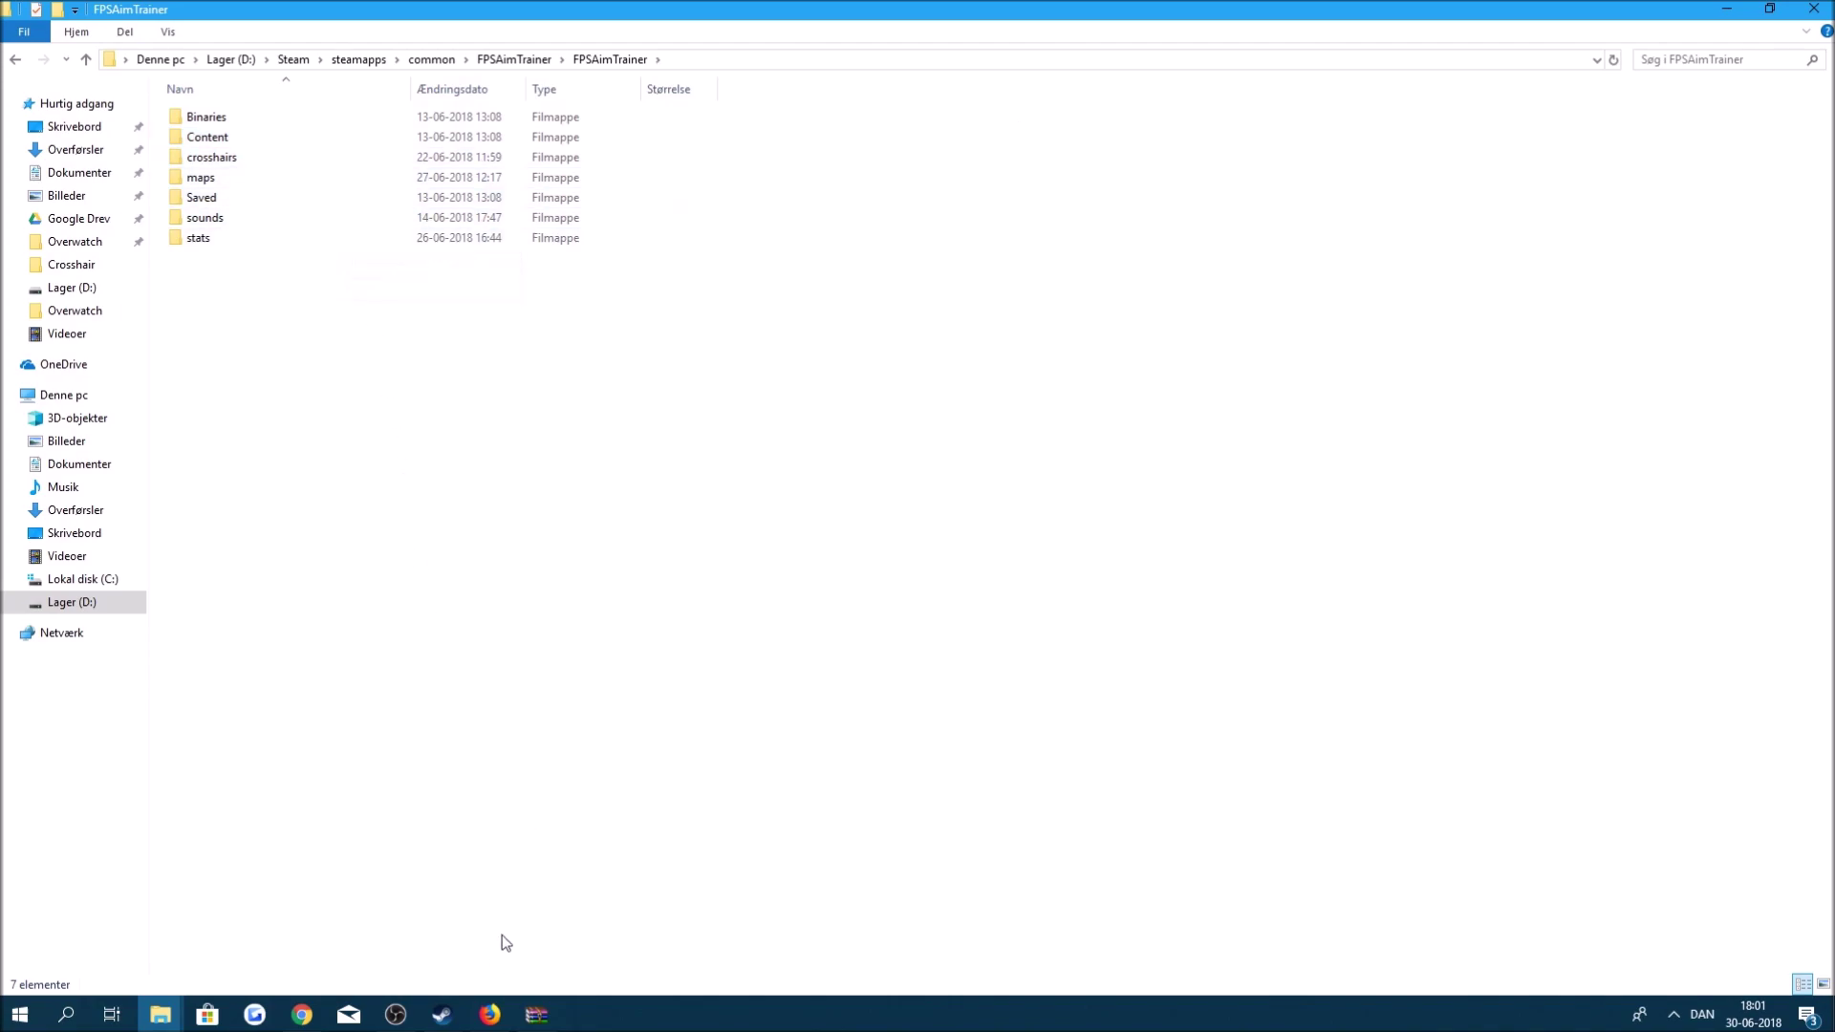
- Extract all crosshair PNGs from the archive's Crosshair folder into the game's crosshairs folder, replacing the existing files
click(536, 1014)
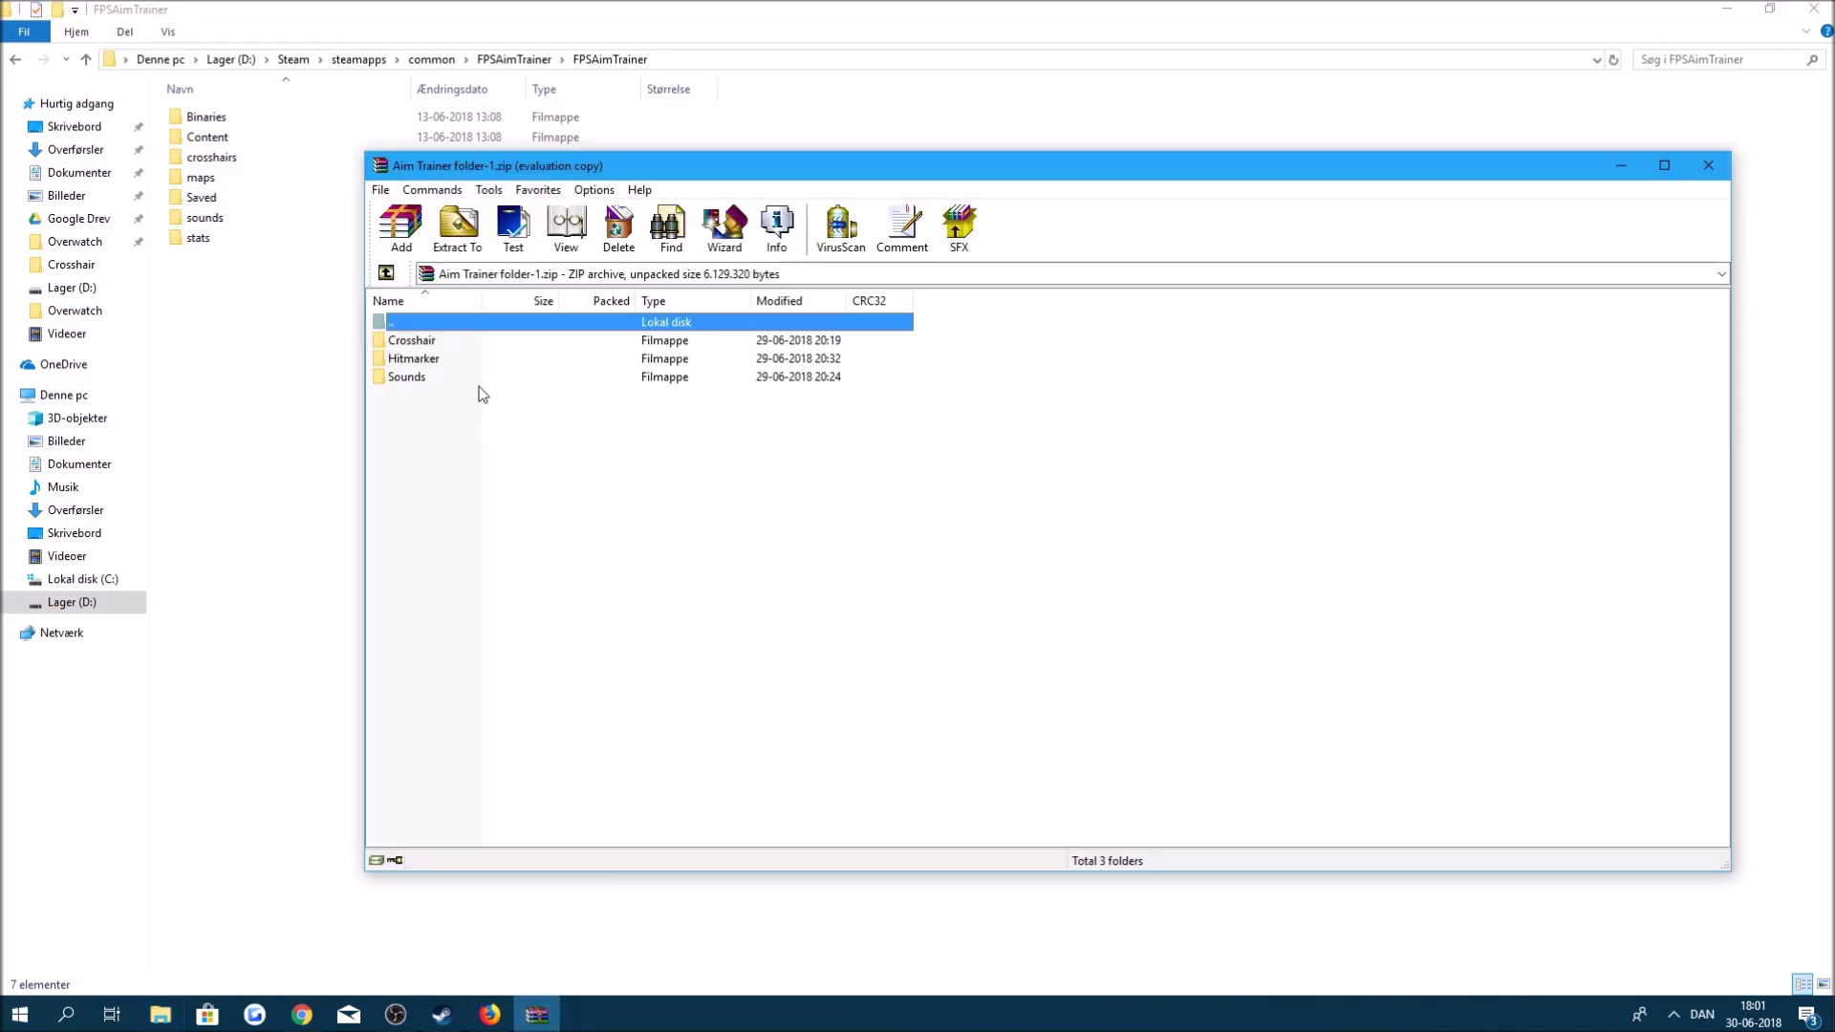
click(457, 345)
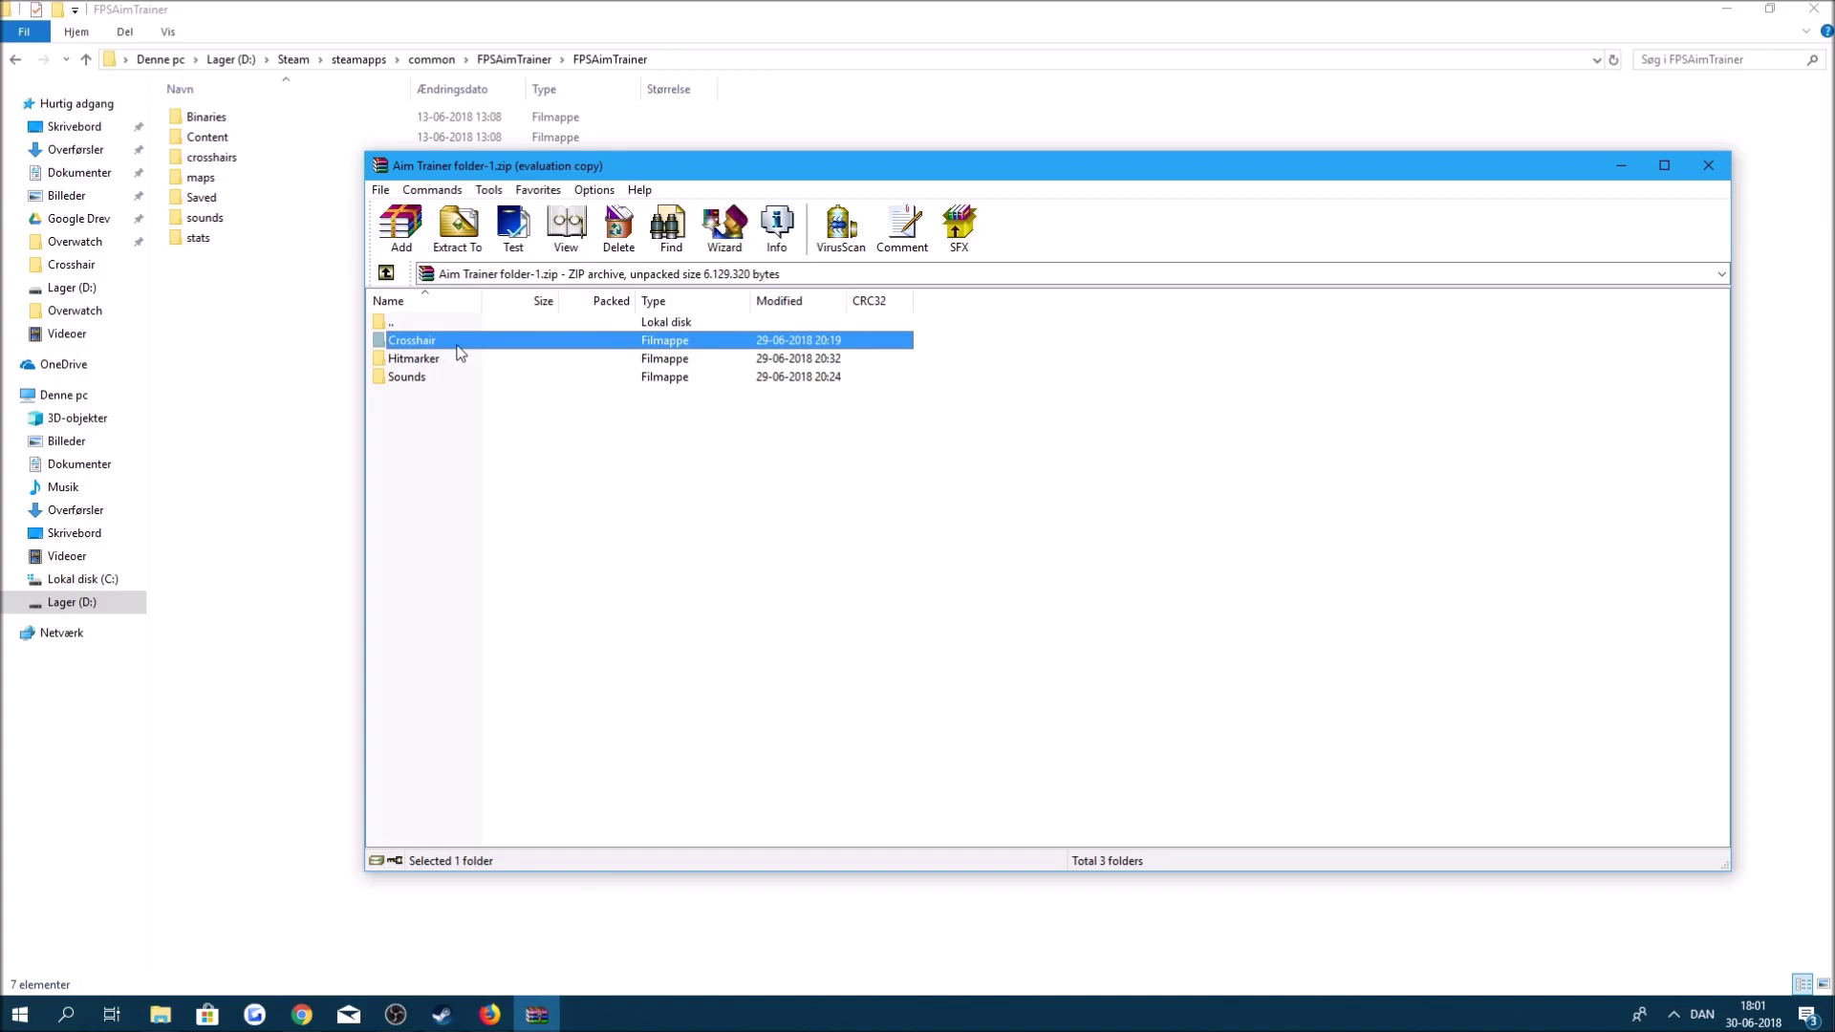
double_click(461, 344)
drag(485, 570, 234, 163)
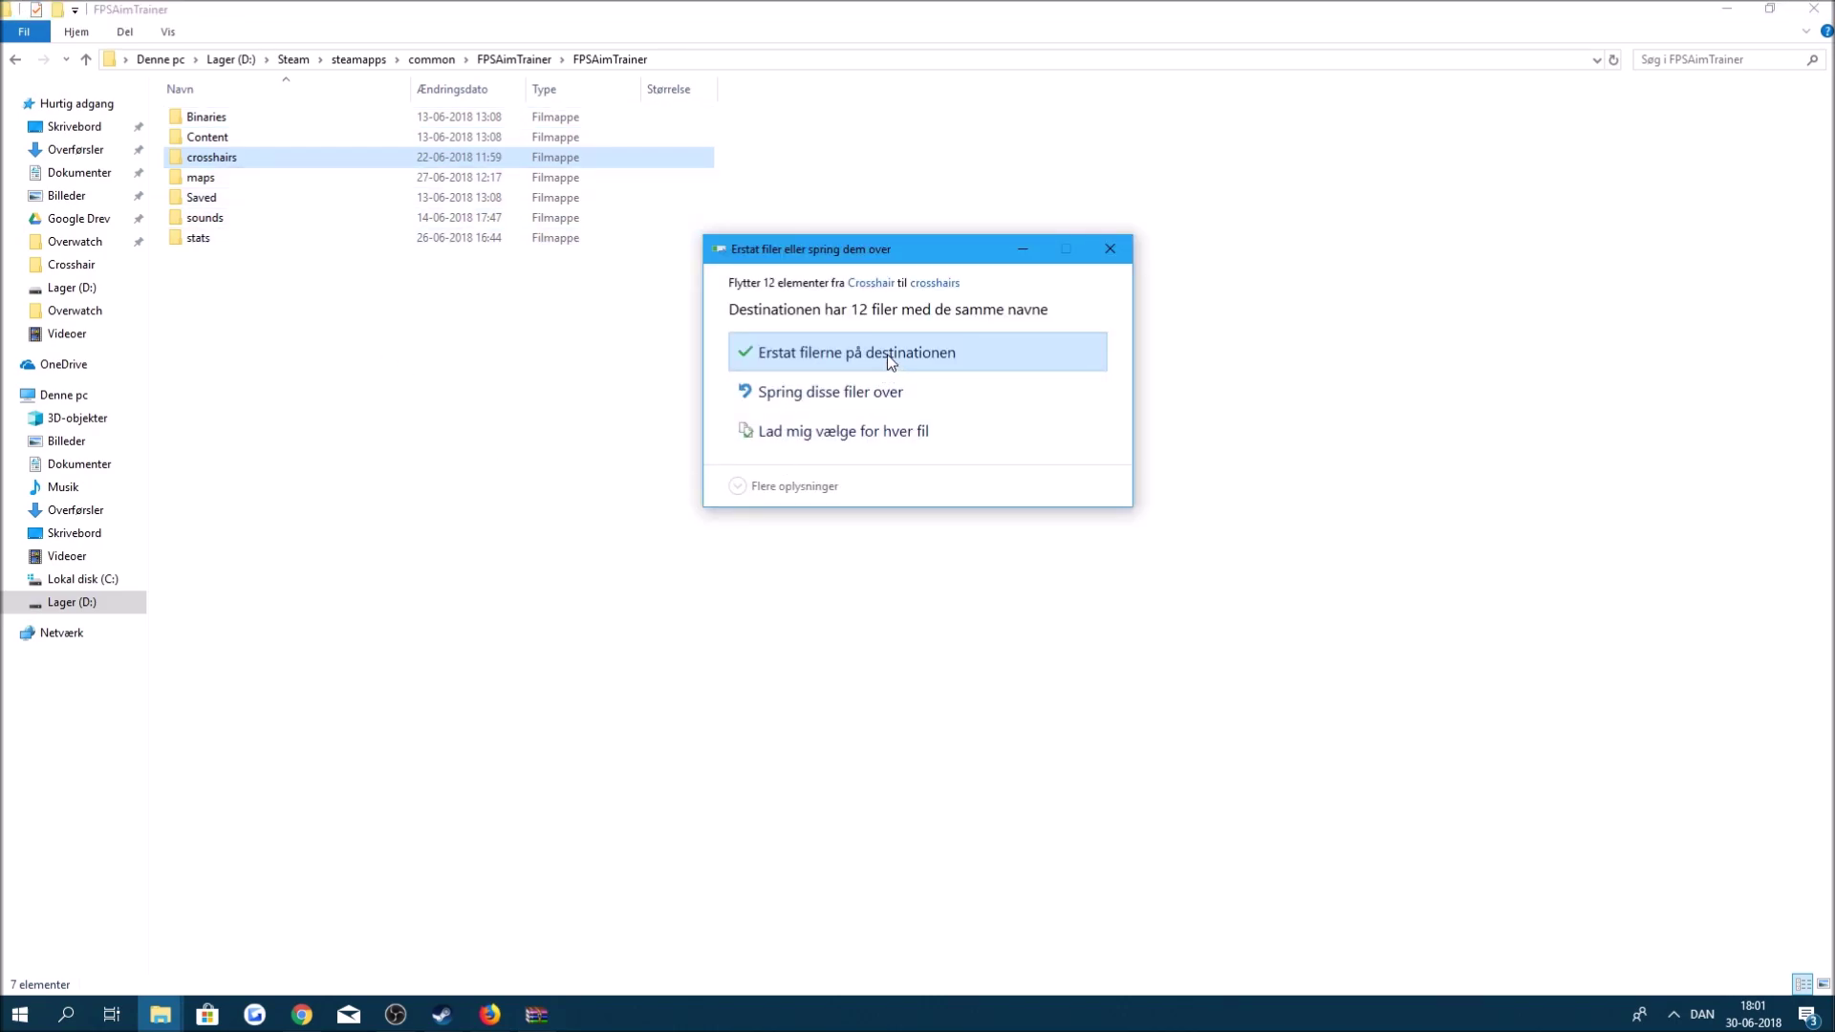
click(887, 354)
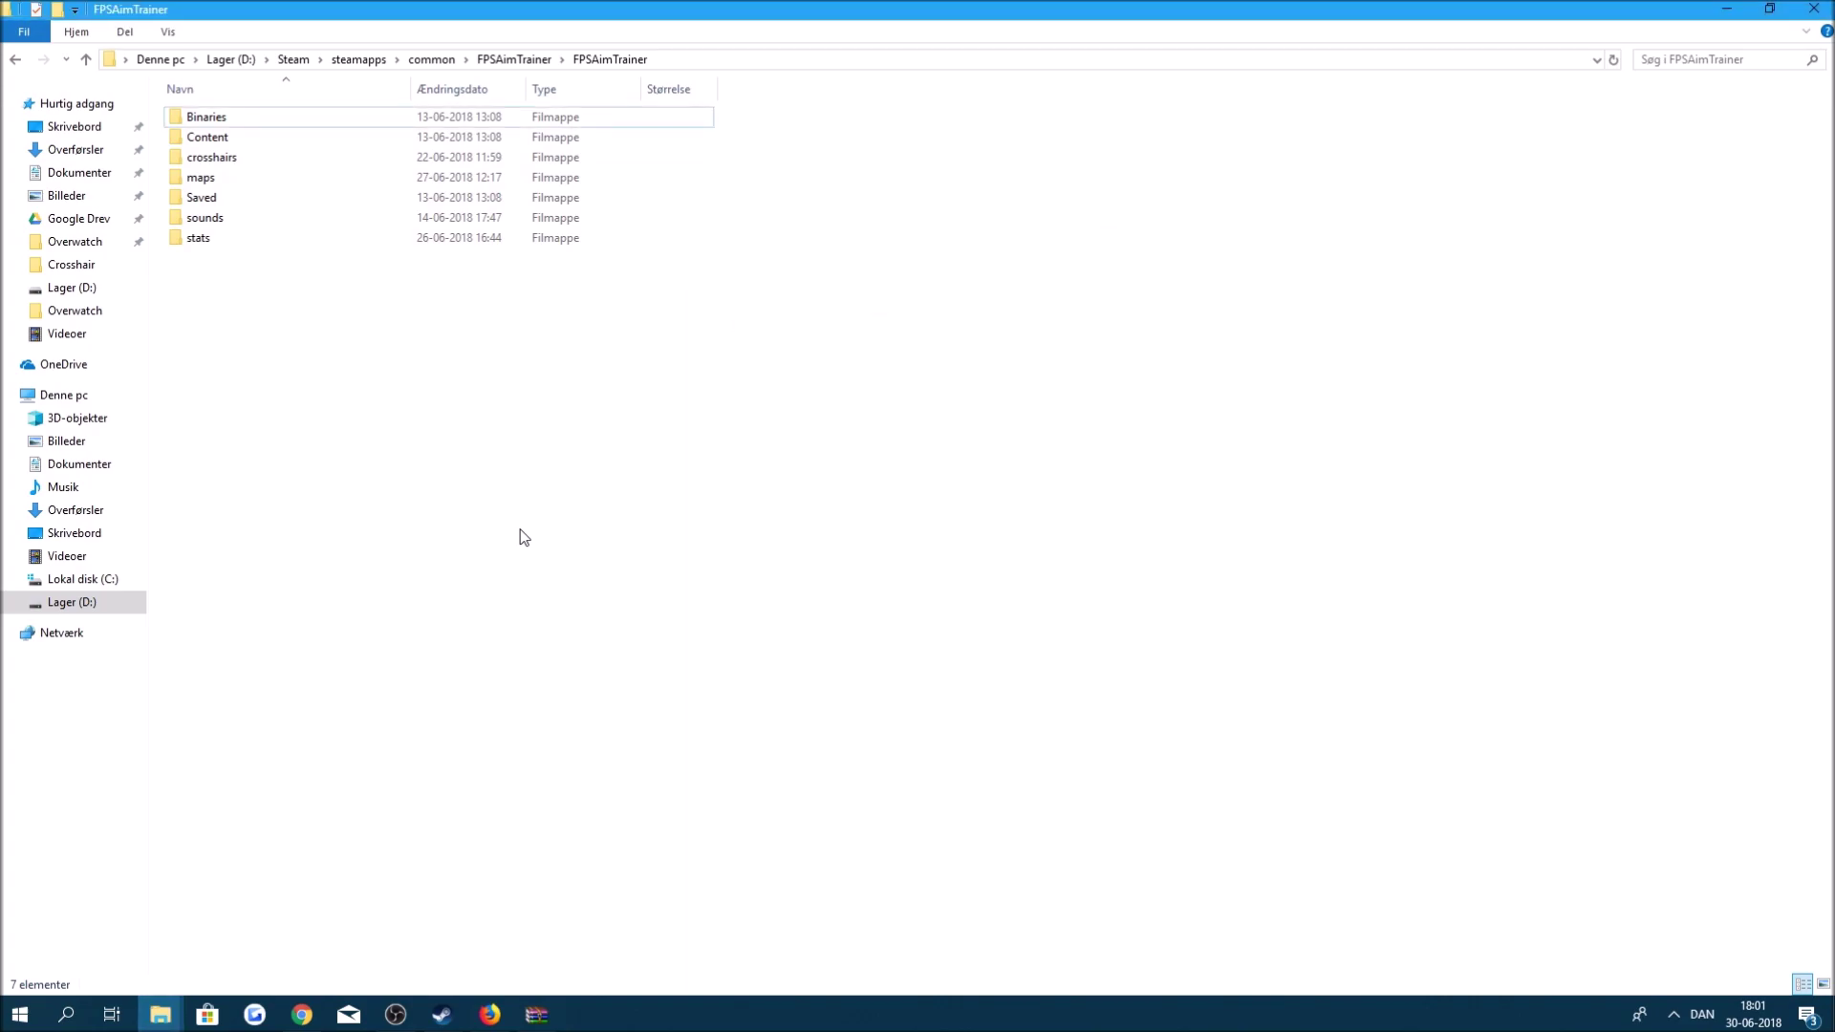
- Extract crit hitmarker.png and hitmarker.png from the archive's Hitmarker folder into the game's crosshairs folder
click(537, 1014)
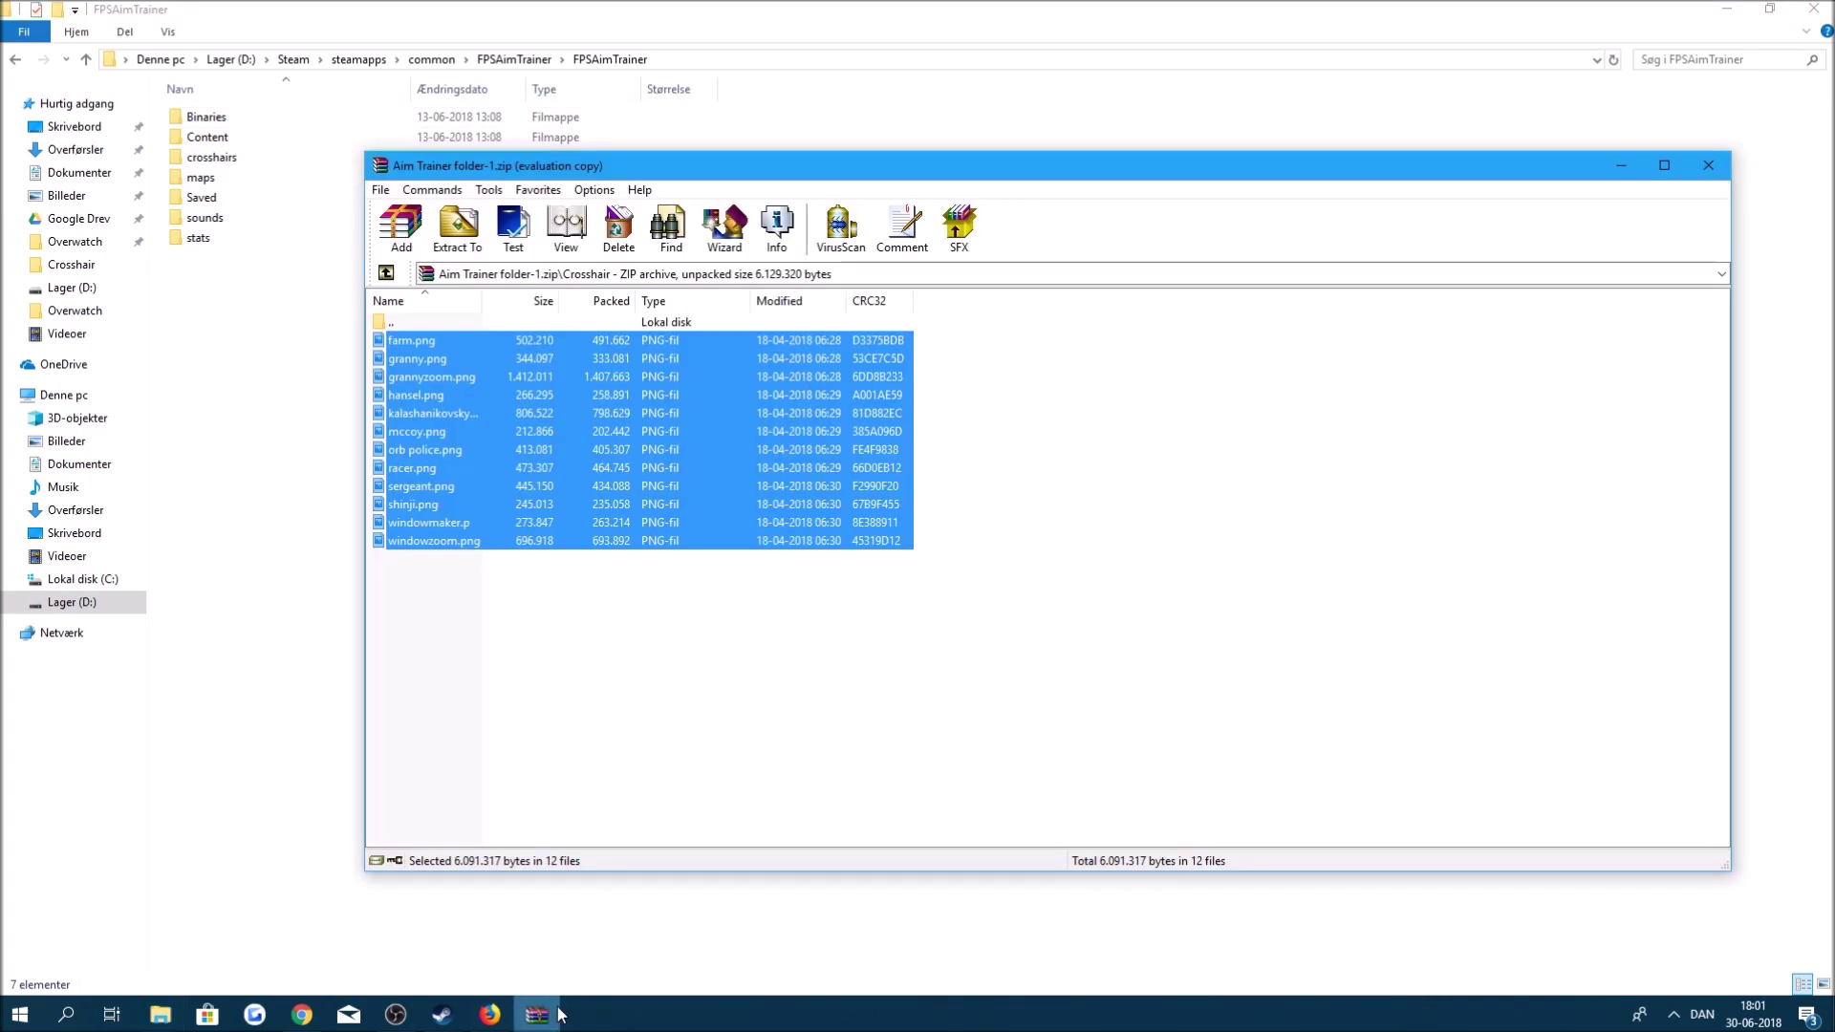
key(BackSpace)
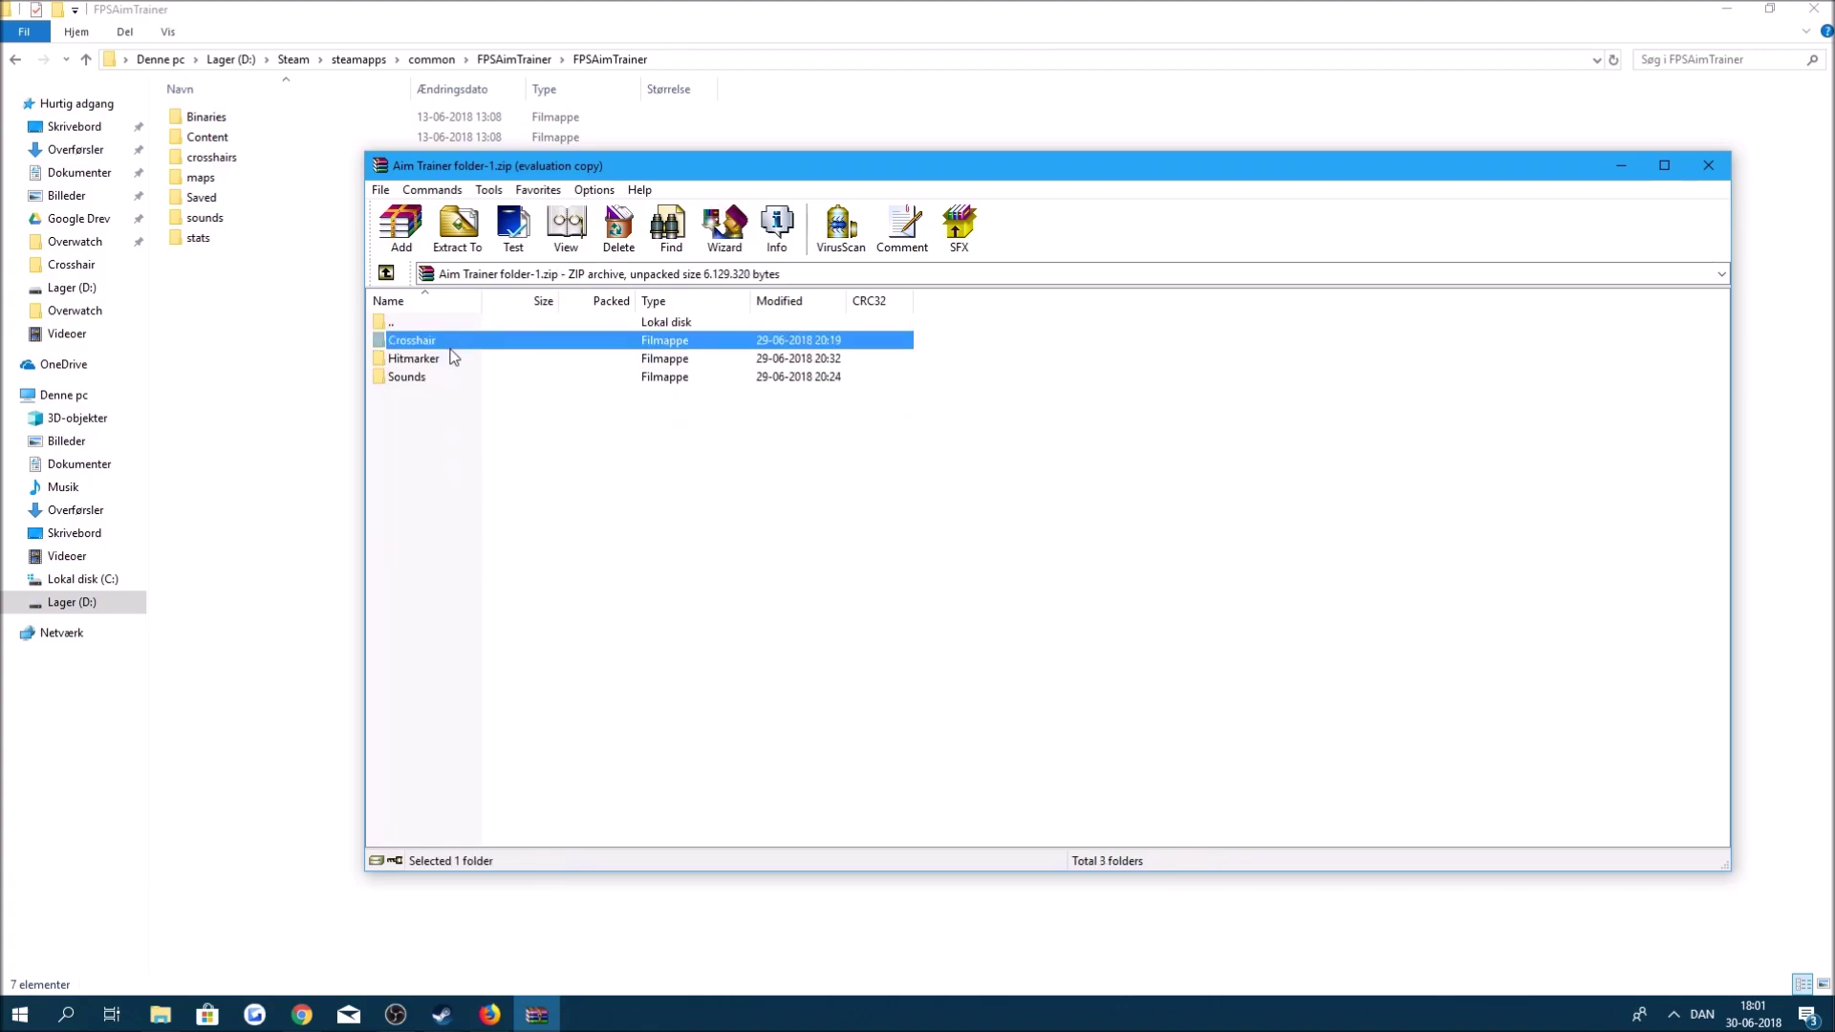
click(454, 360)
double_click(454, 359)
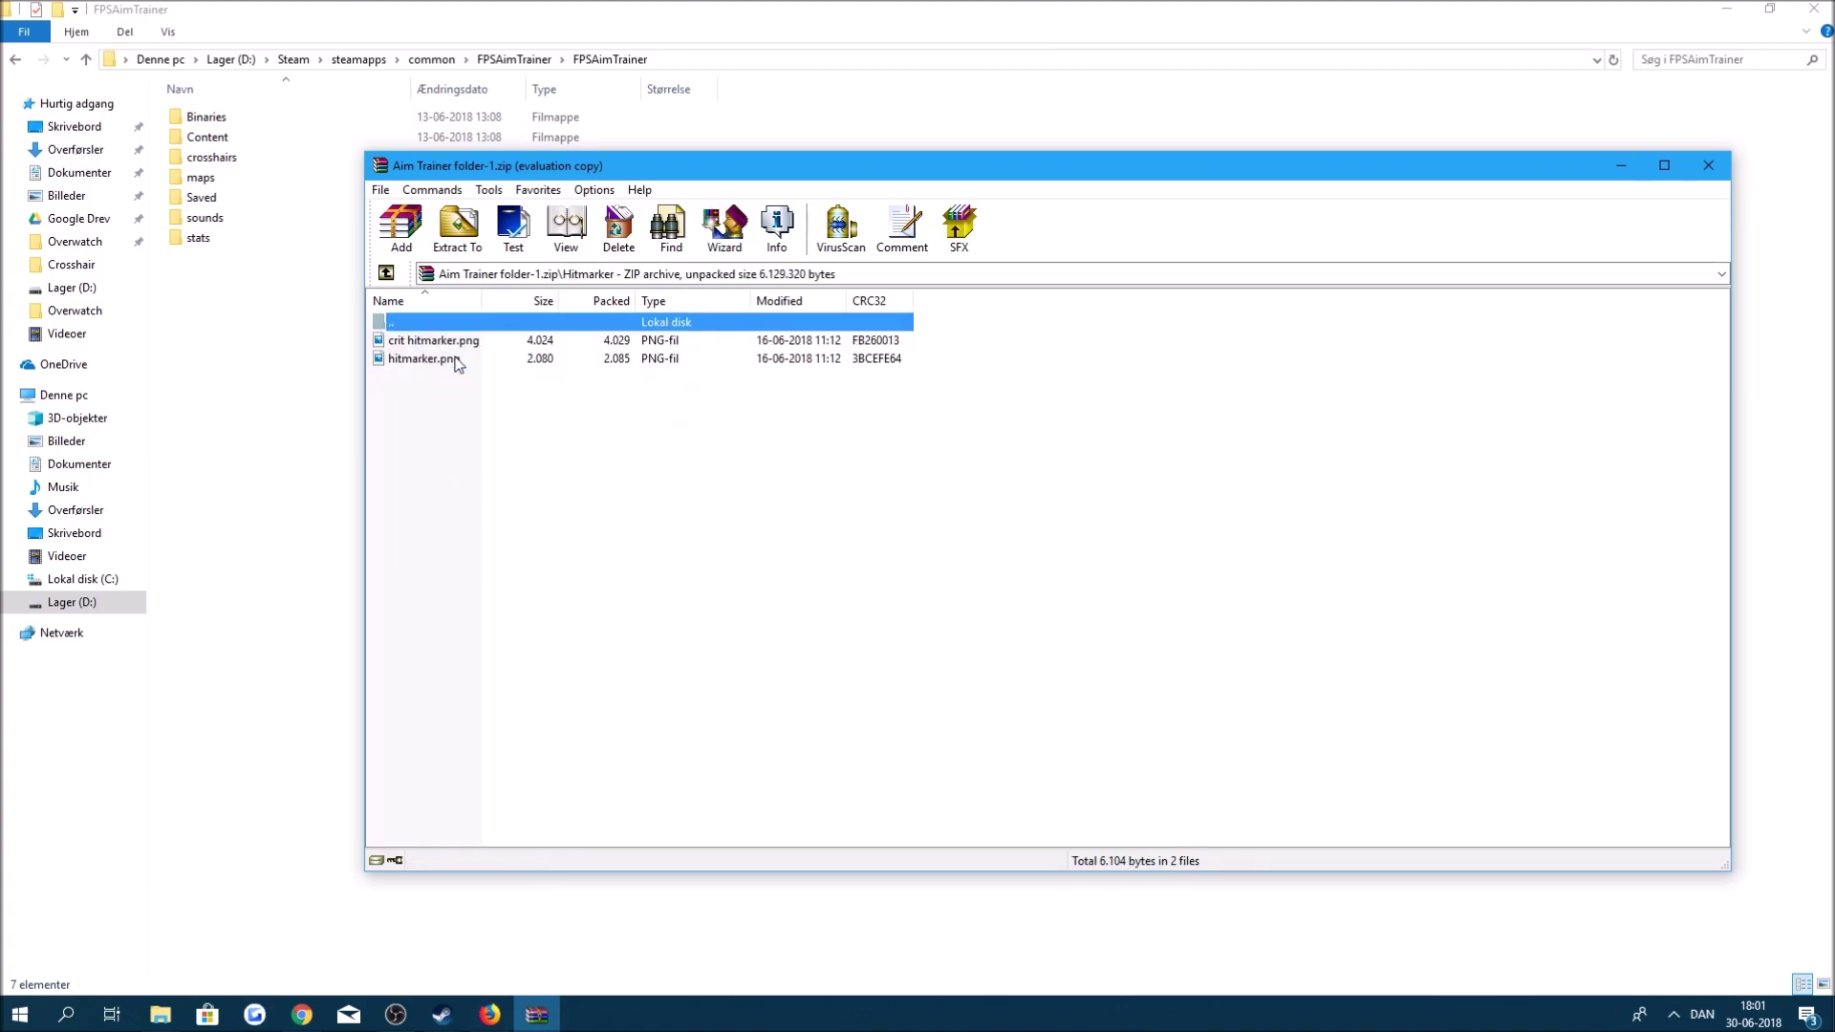
click(449, 359)
key(ctrl+a)
ctrl+click(449, 361)
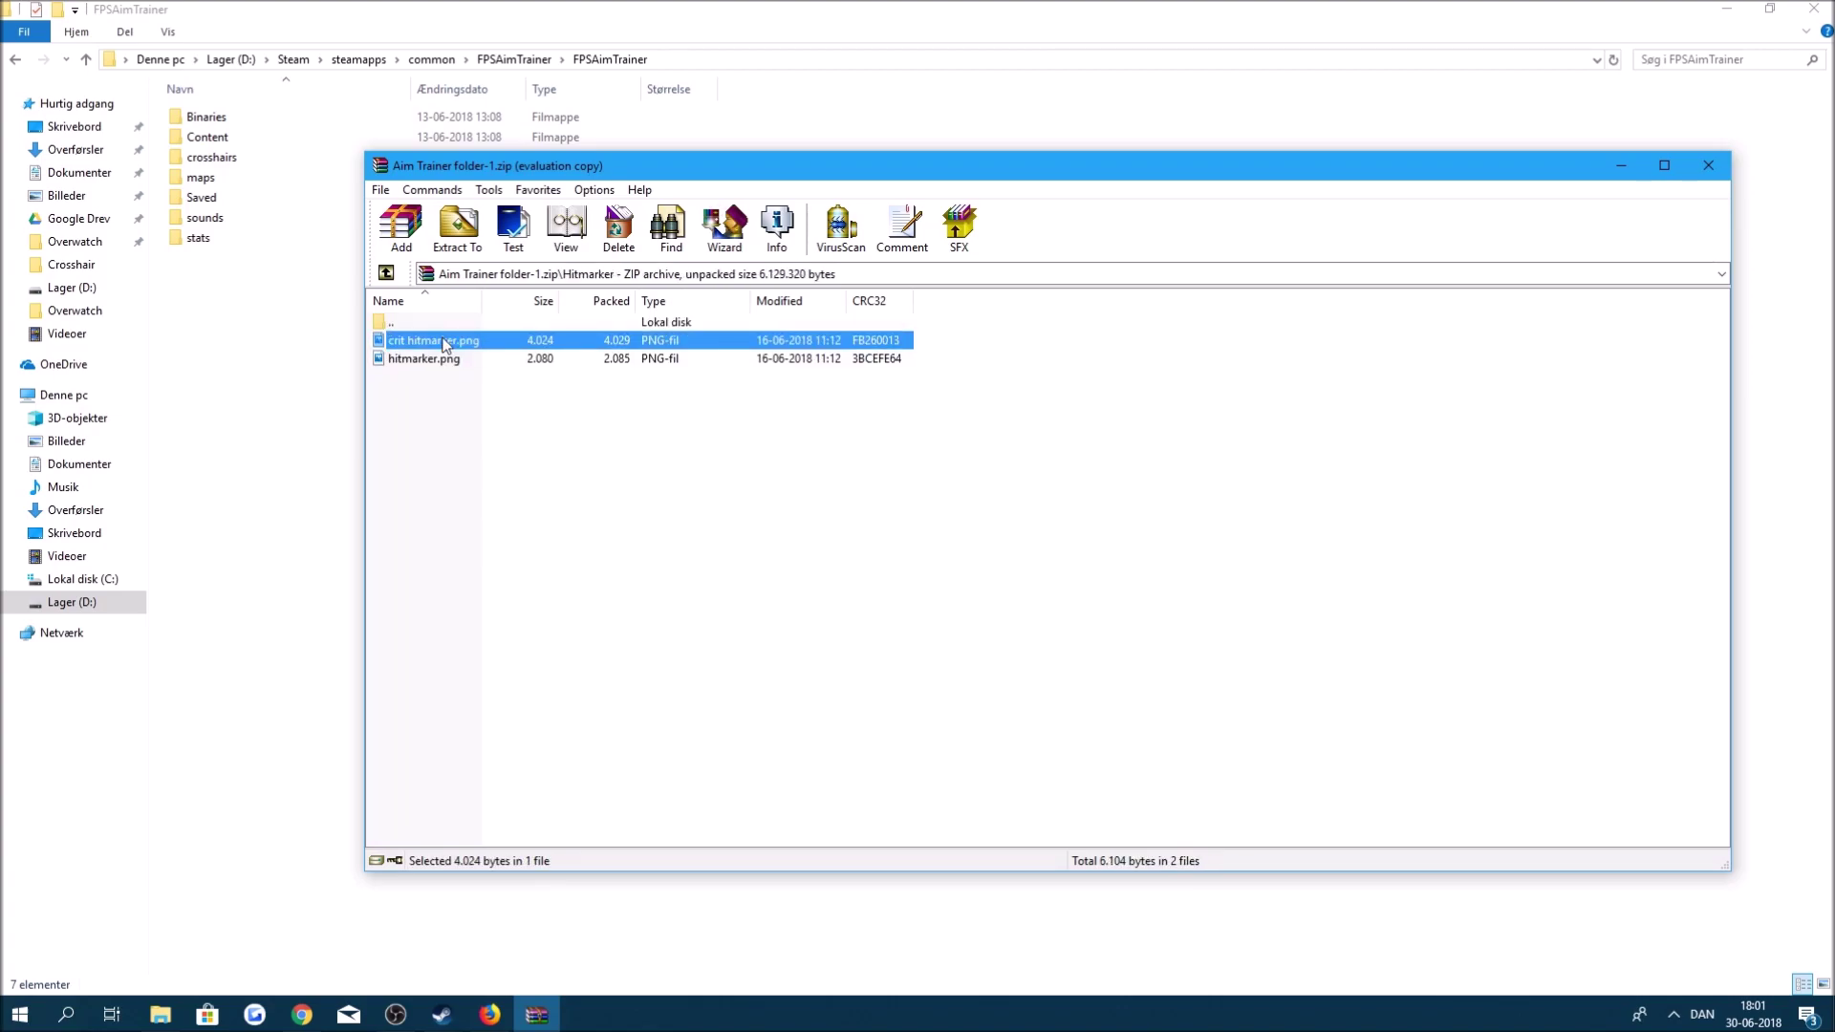
key(Down)
drag(451, 388, 227, 161)
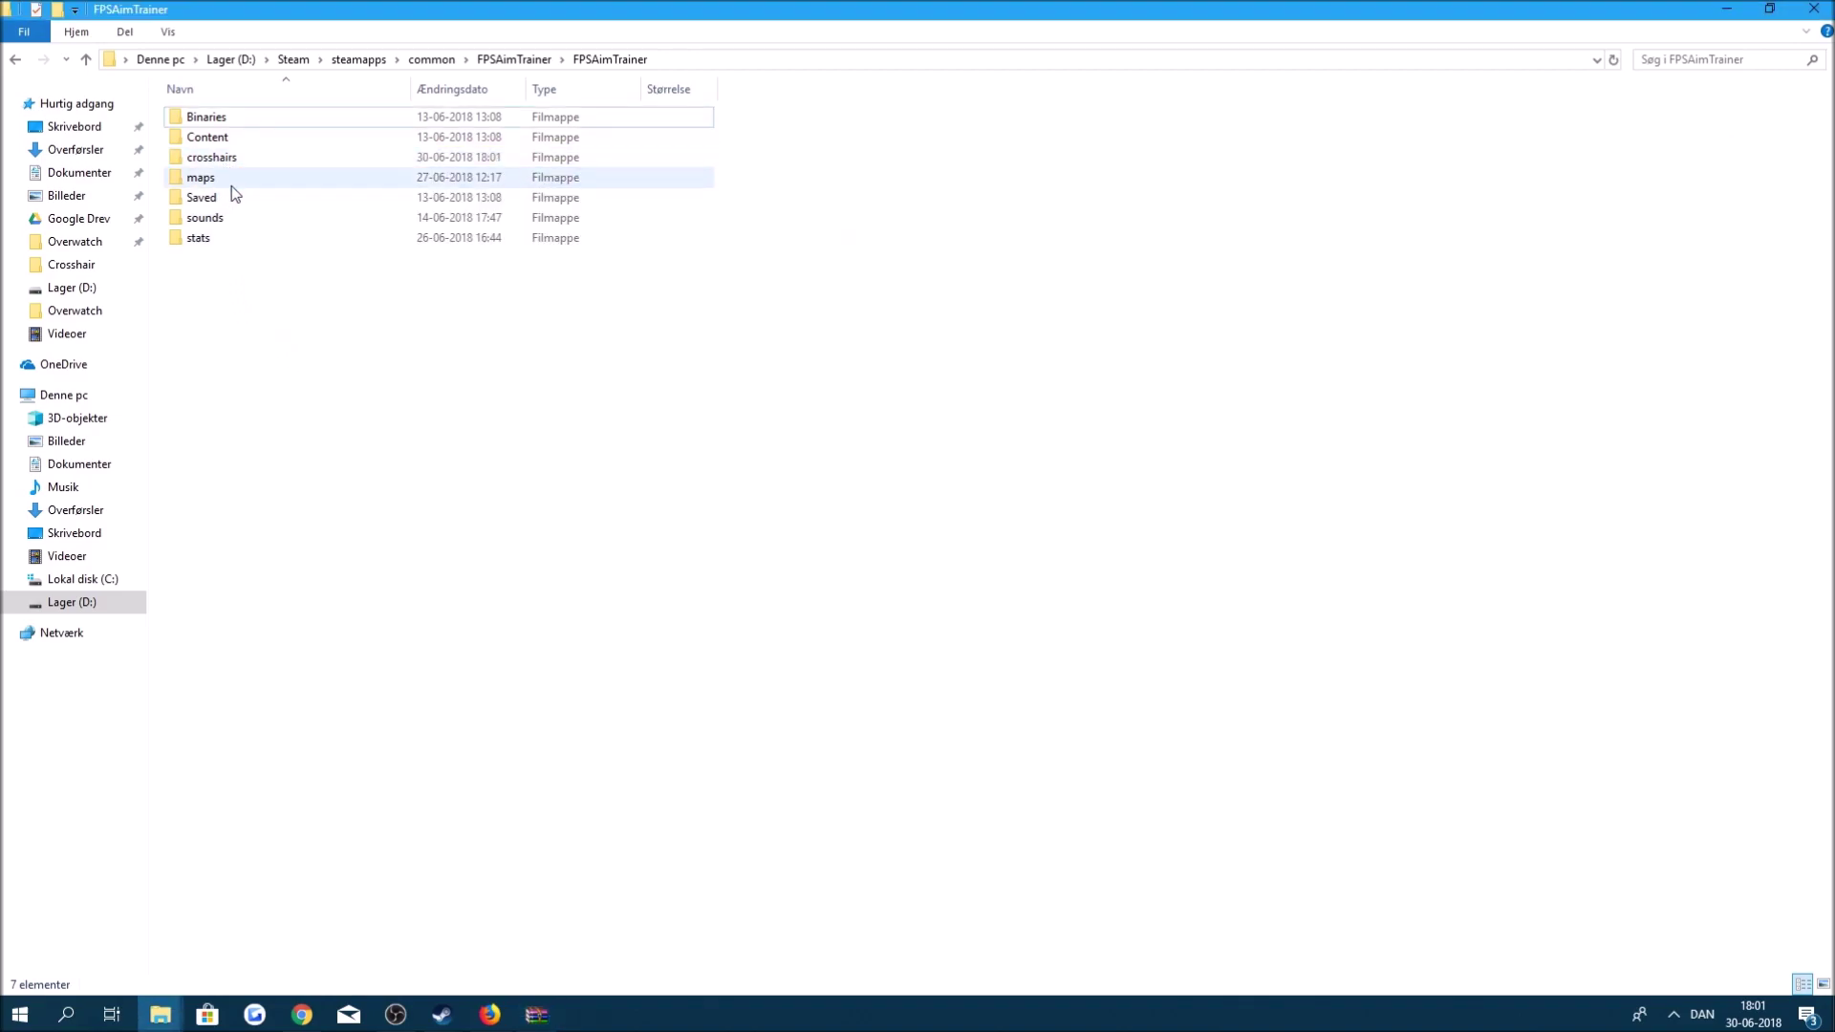
- Extract CritOW.ogg, HitOW.ogg and KillOW.ogg from the archive's Sounds folder into the game's sounds folder, replacing the existing files
click(537, 1014)
double_click(419, 323)
double_click(443, 379)
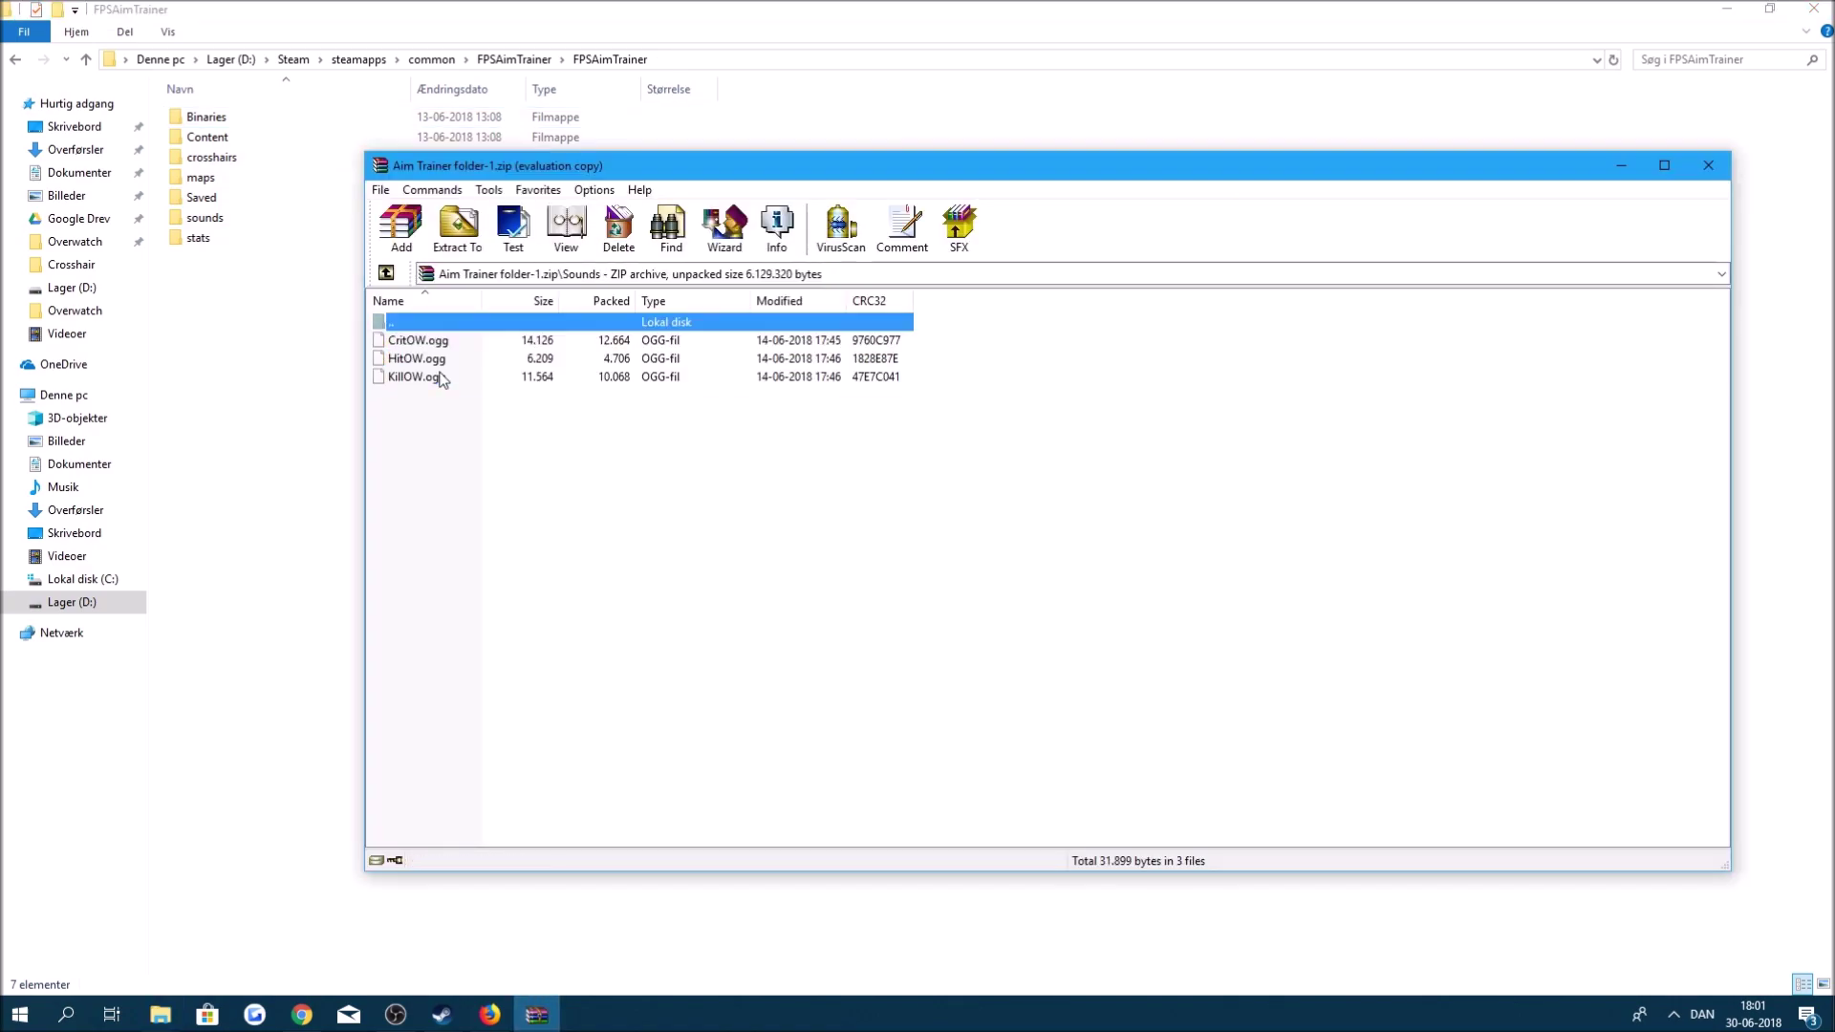
drag(451, 403, 238, 221)
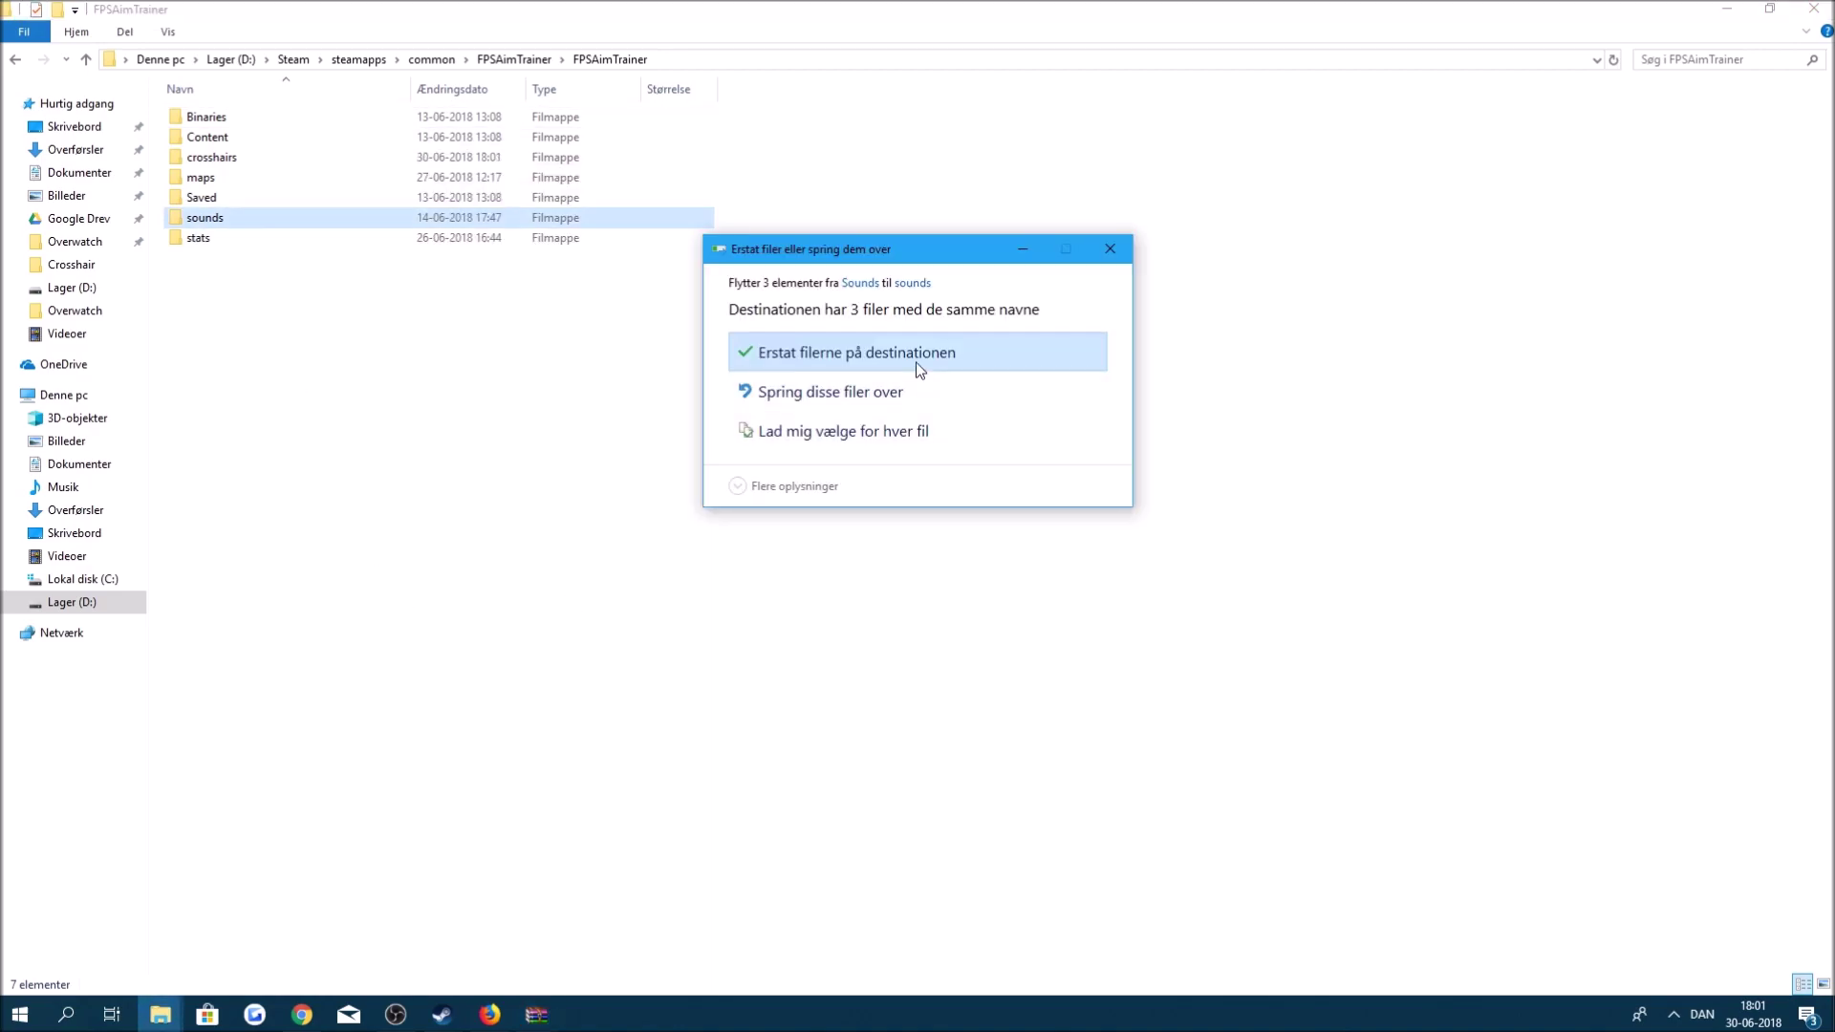
click(918, 368)
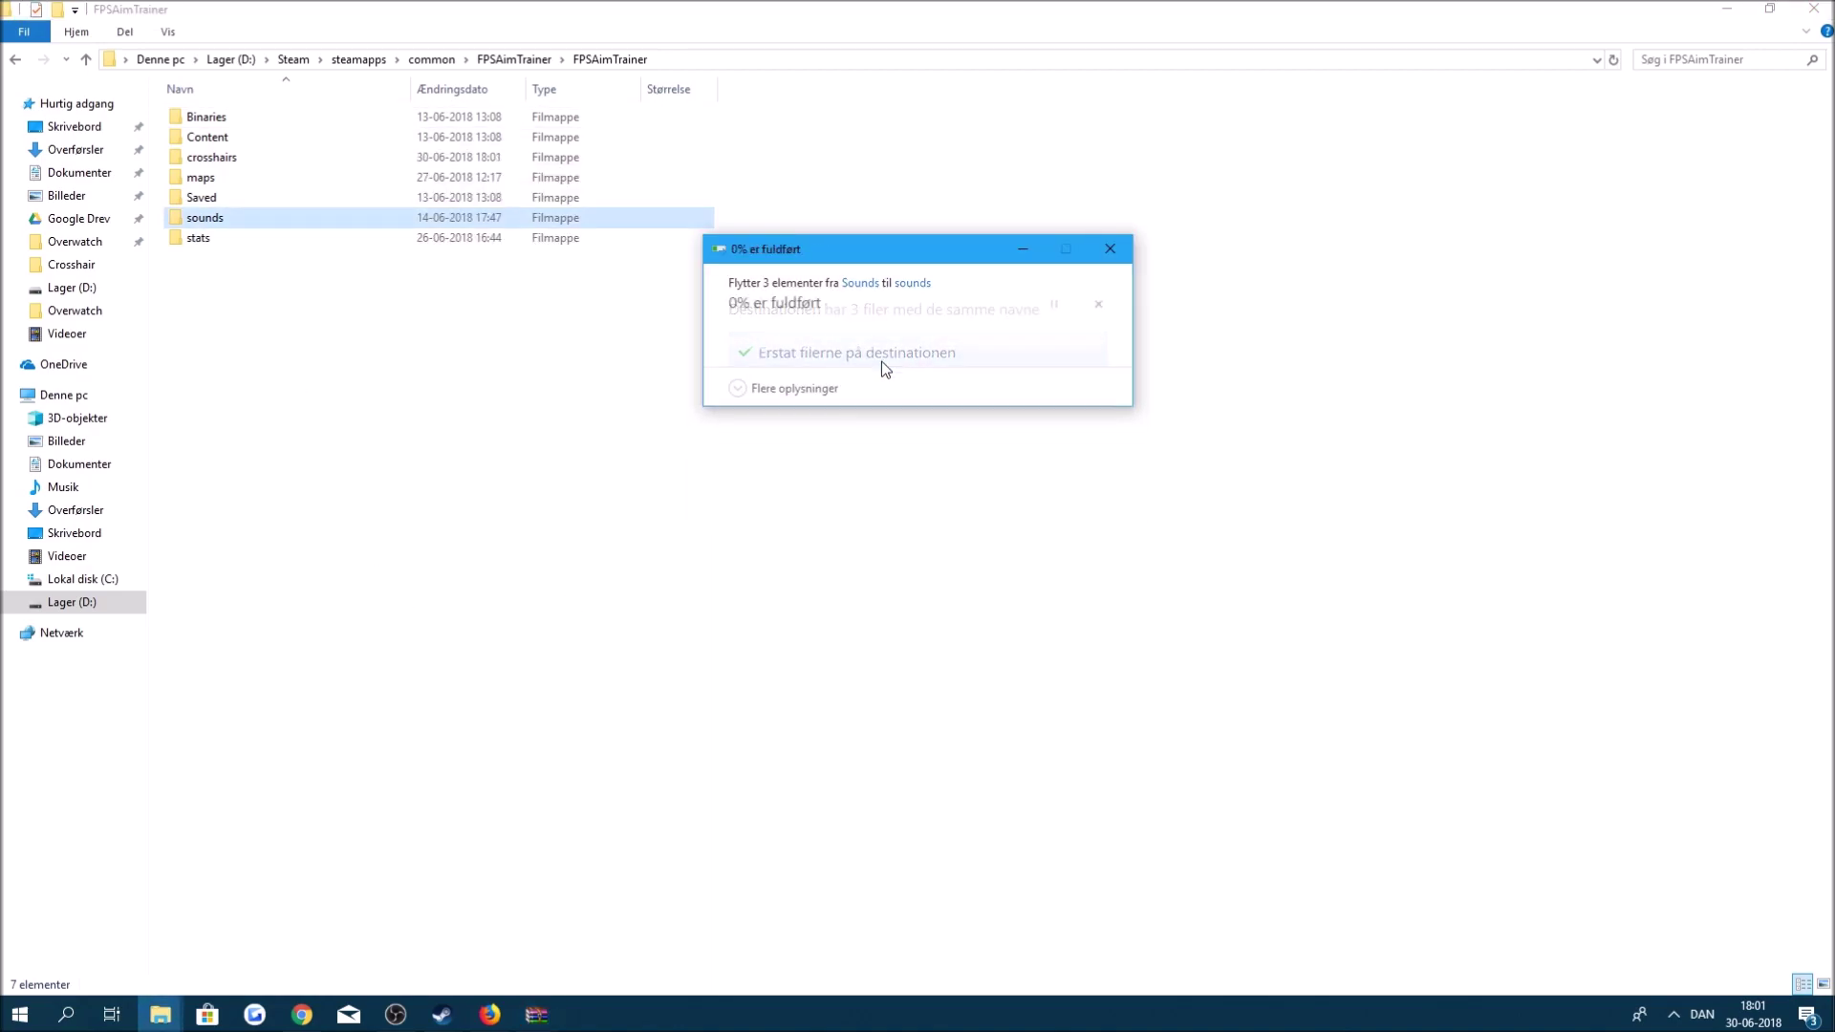
click(533, 1013)
click(518, 381)
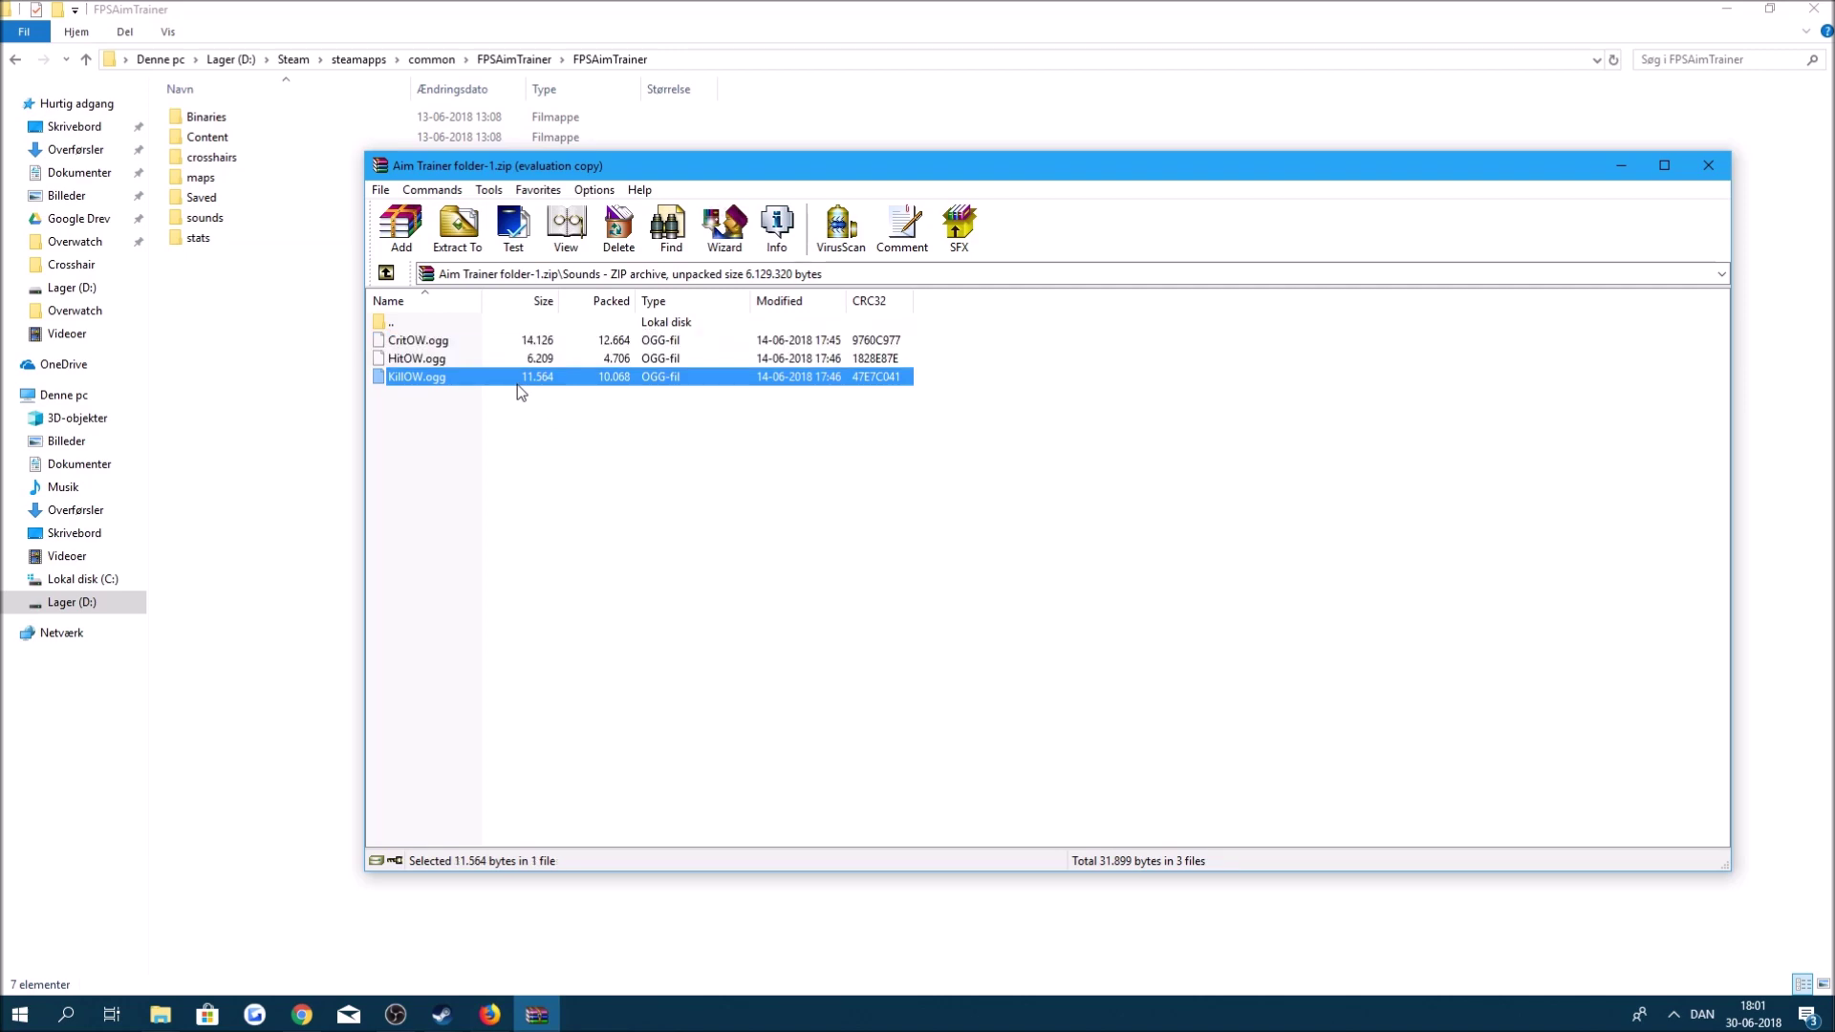
click(515, 417)
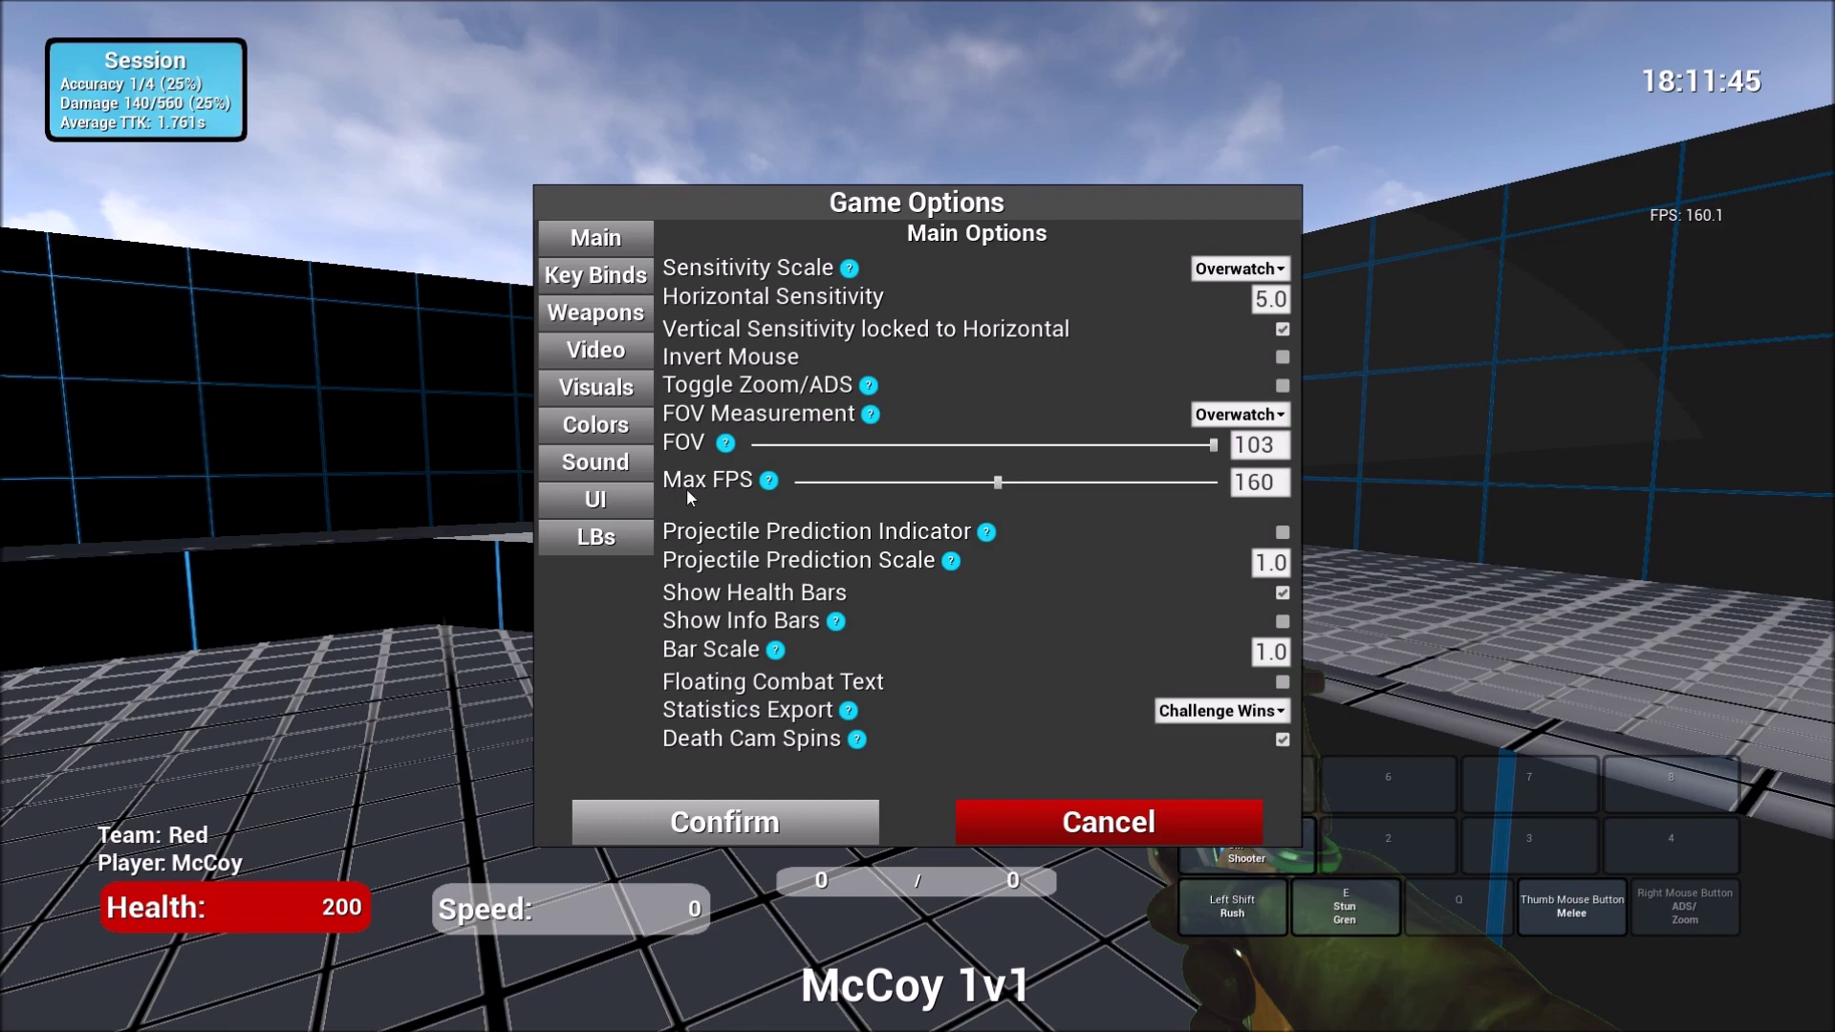
- Examine the sensitivity scale, horizontal sensitivity, FOV measurement, FOV and Max FPS settings in the game's main options
click(1255, 273)
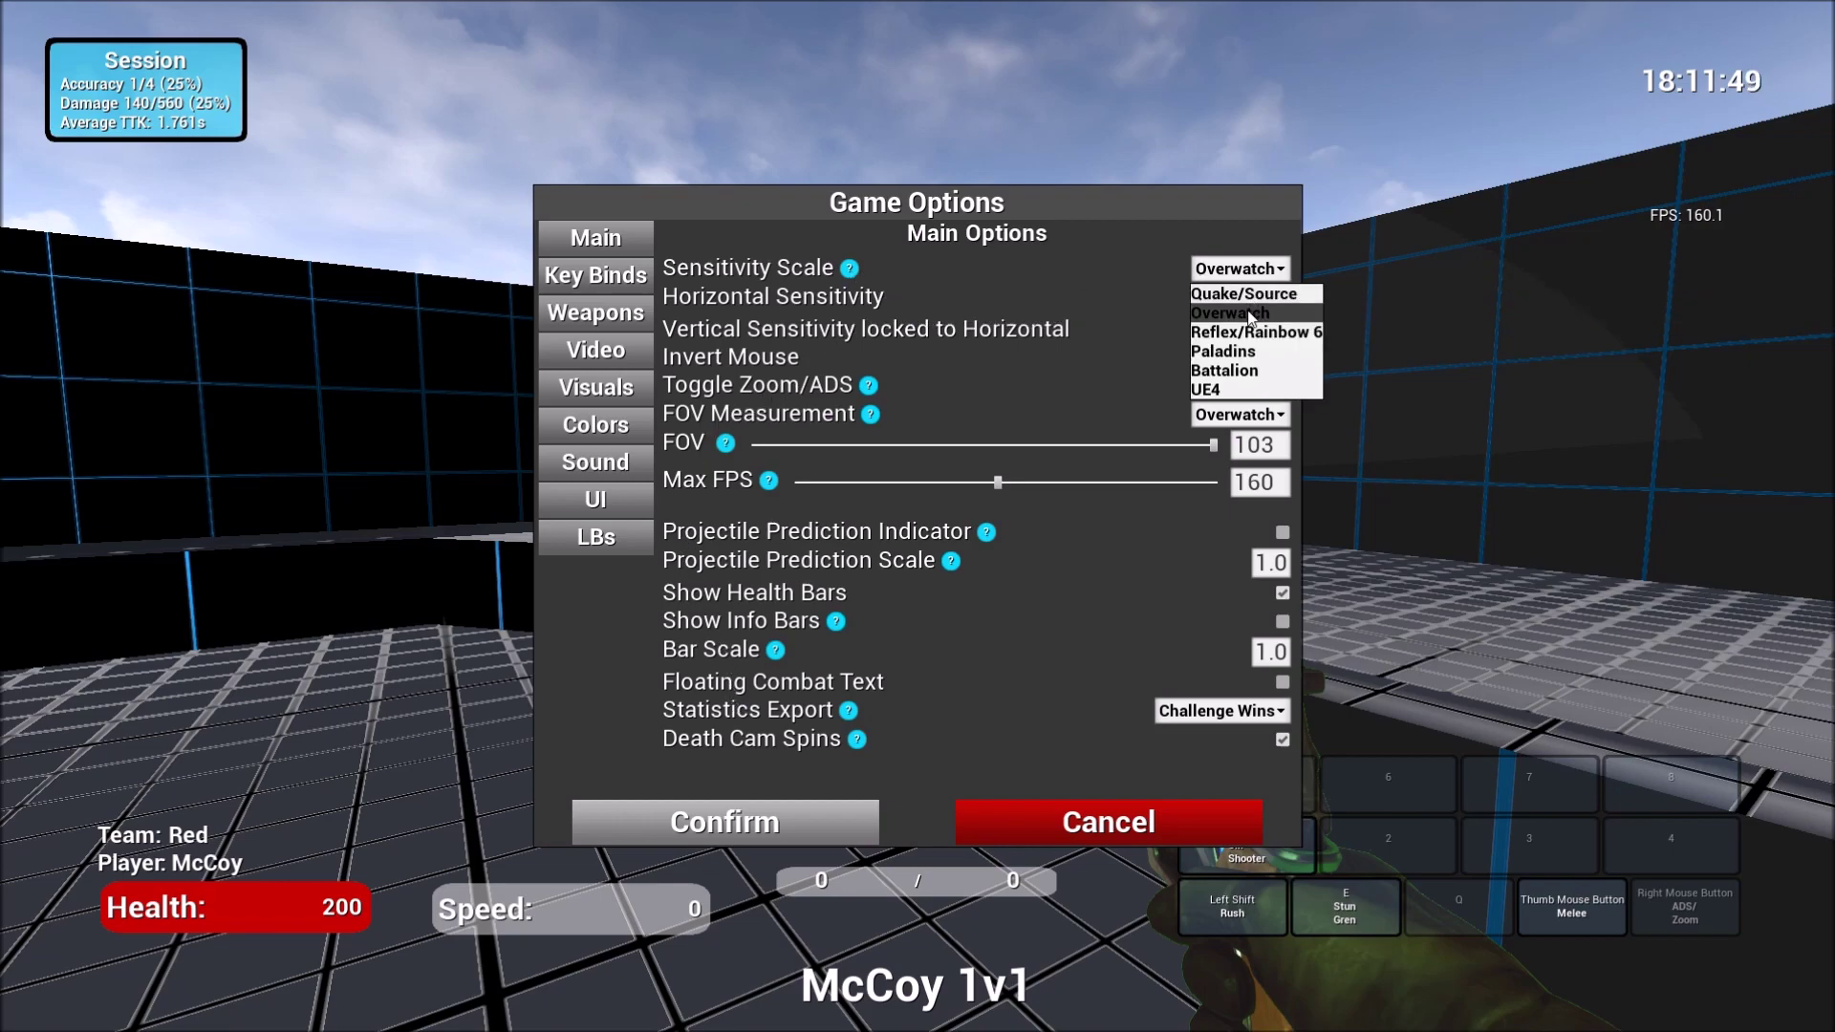
click(1146, 313)
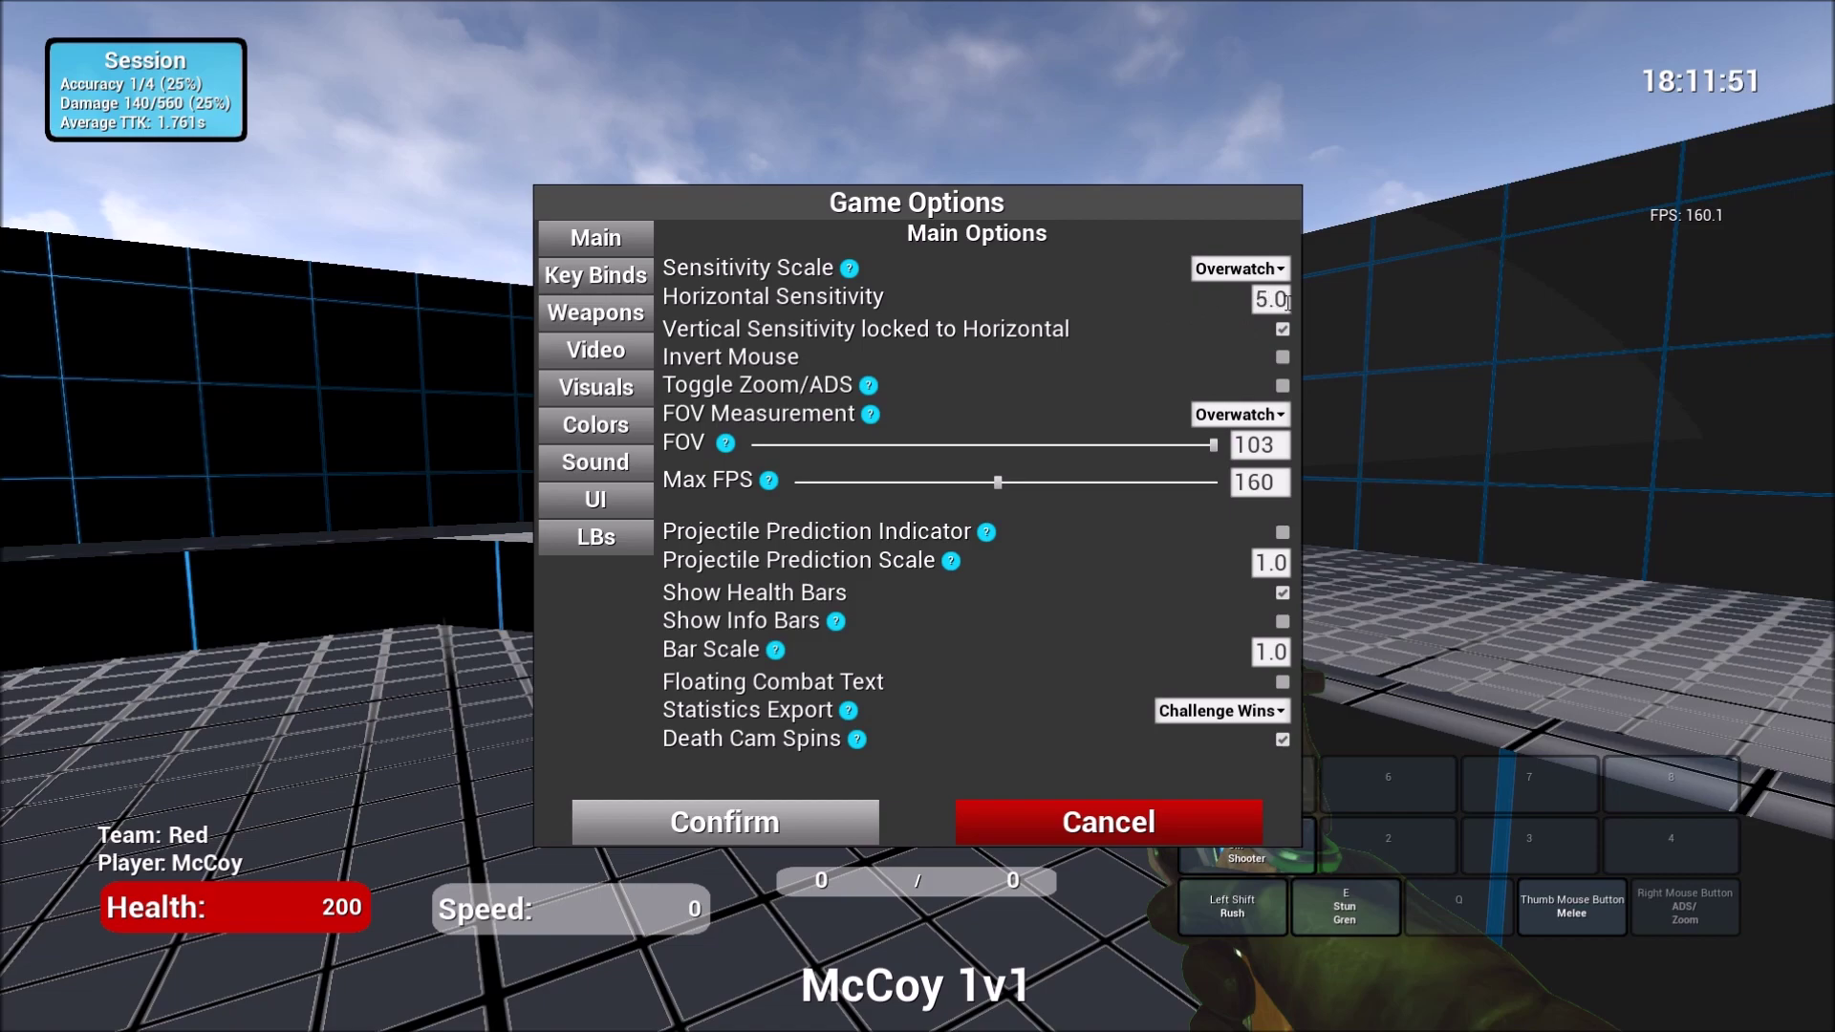
key(Tab)
click(1089, 333)
click(1247, 416)
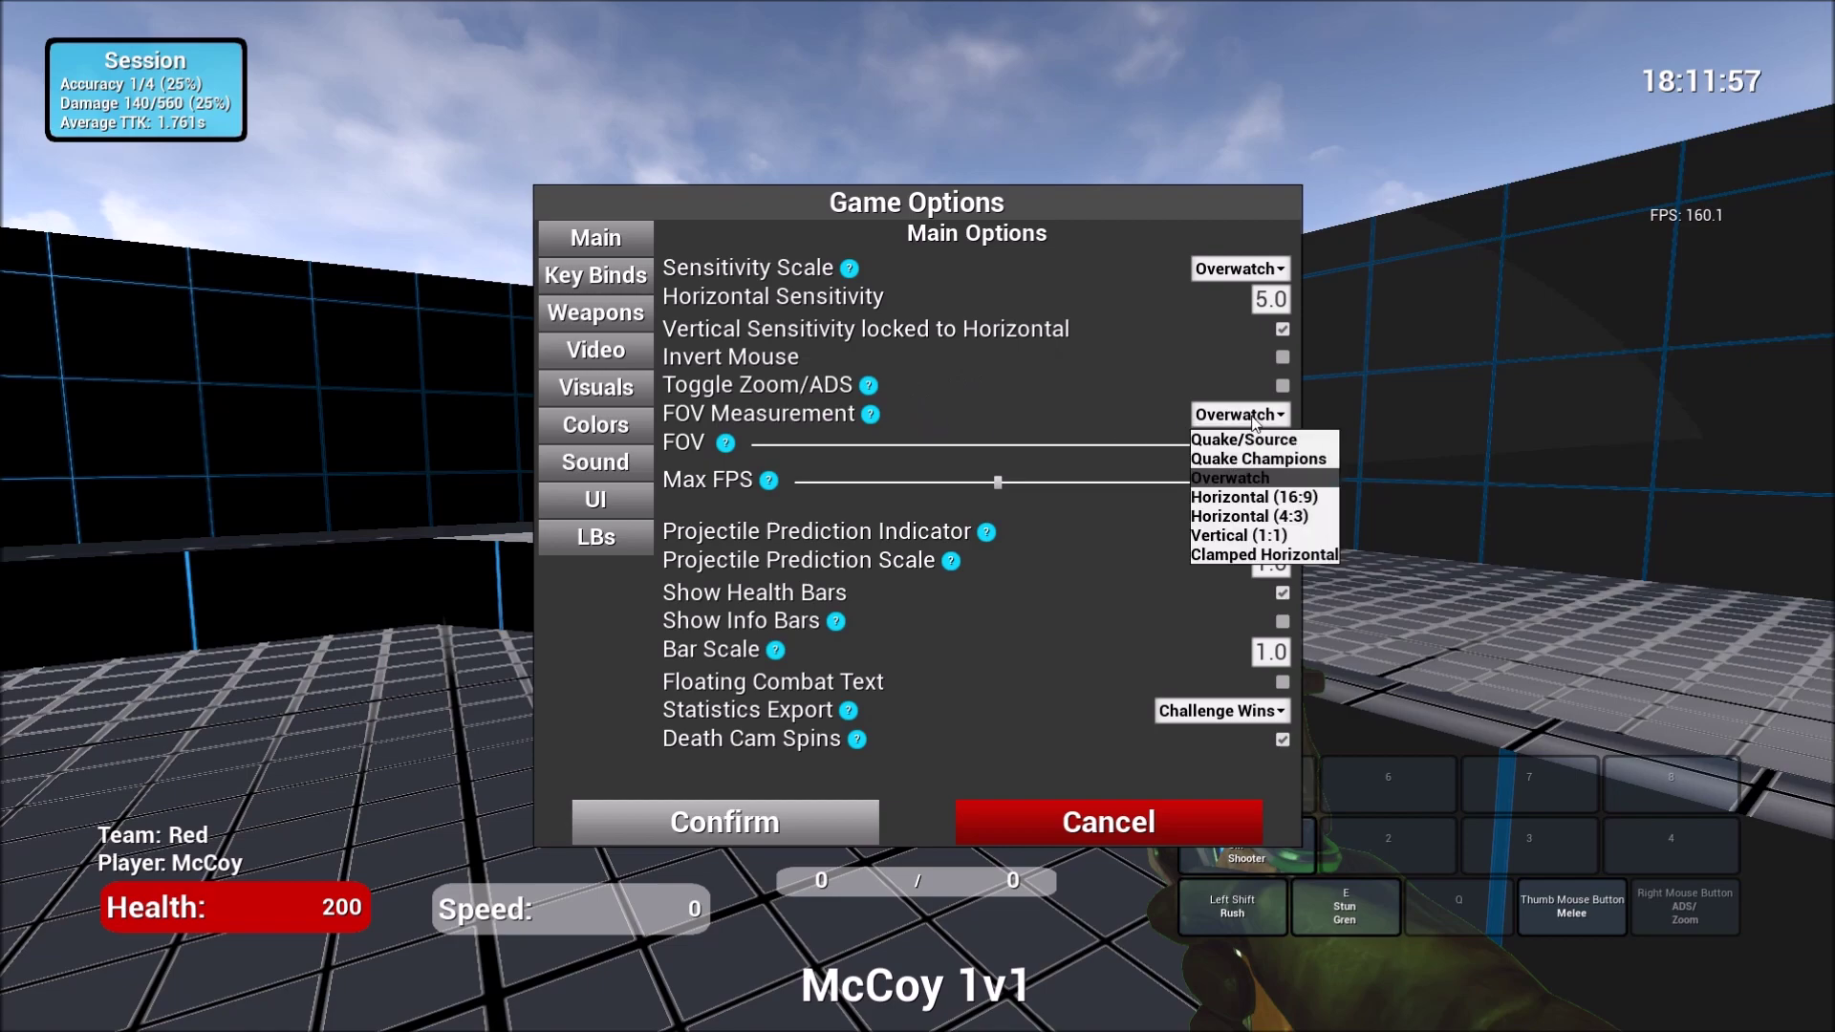
click(1250, 419)
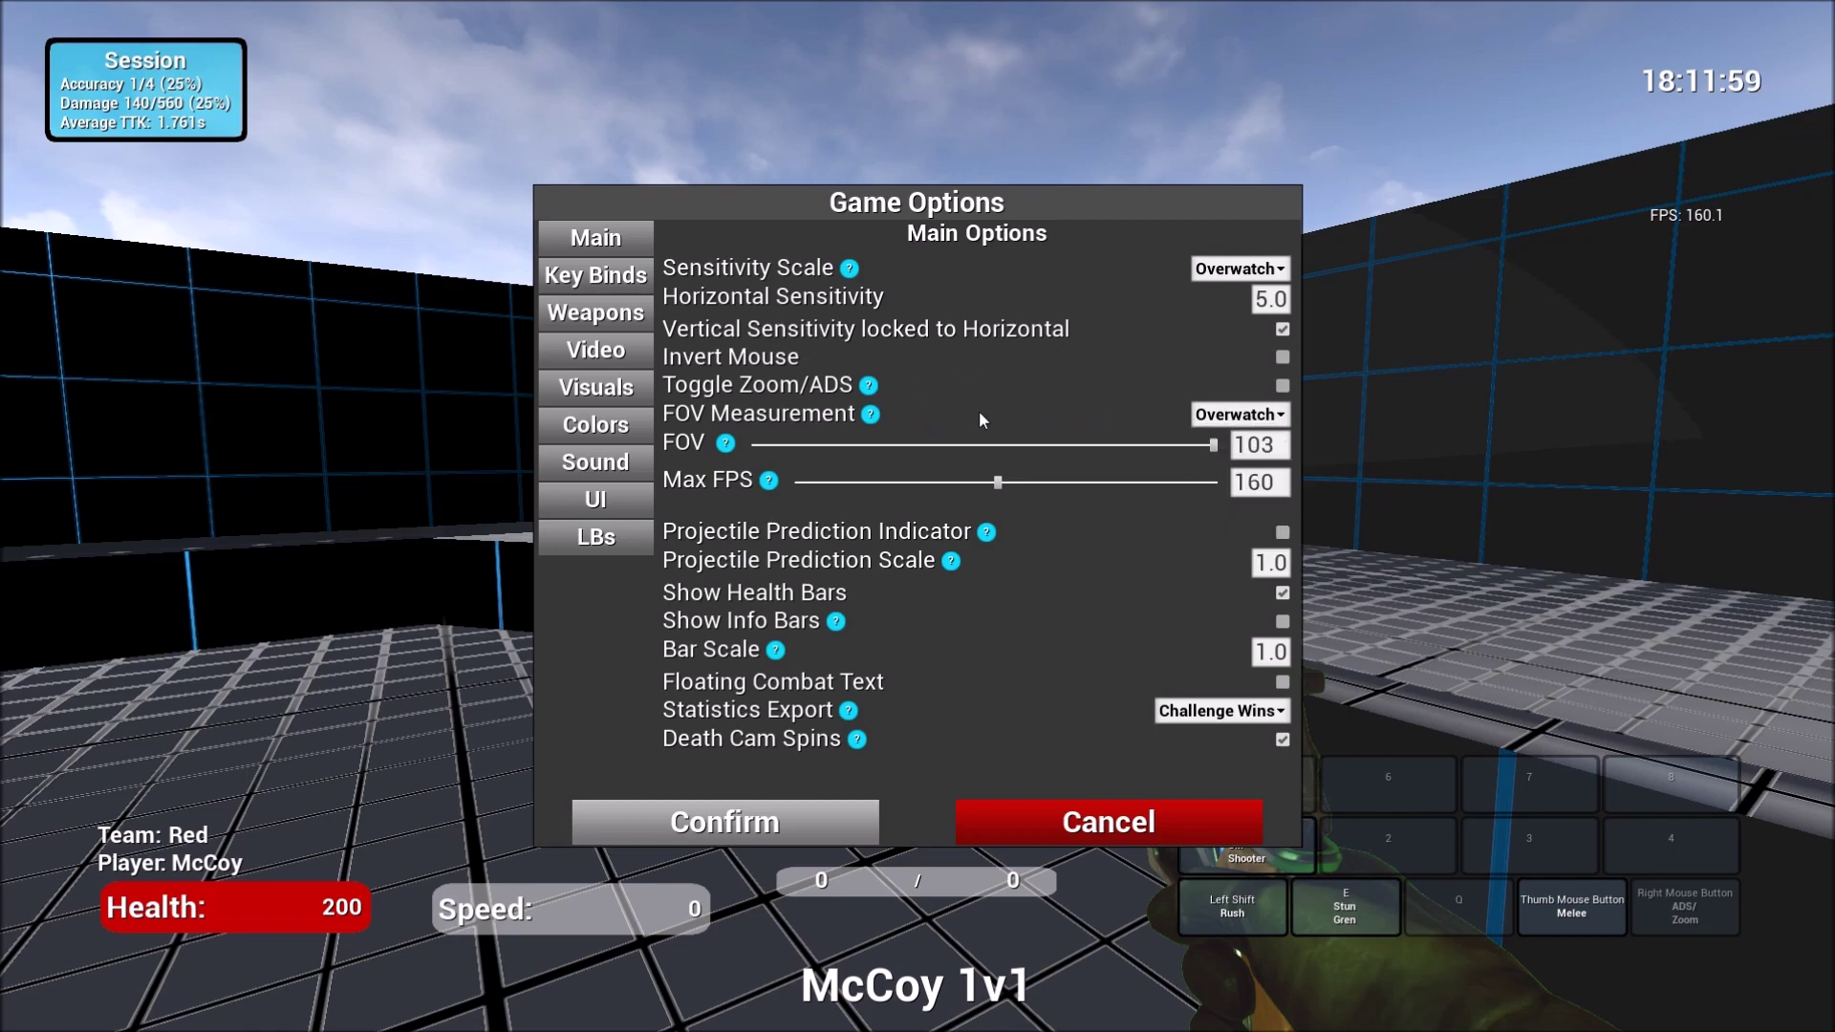
double_click(1276, 442)
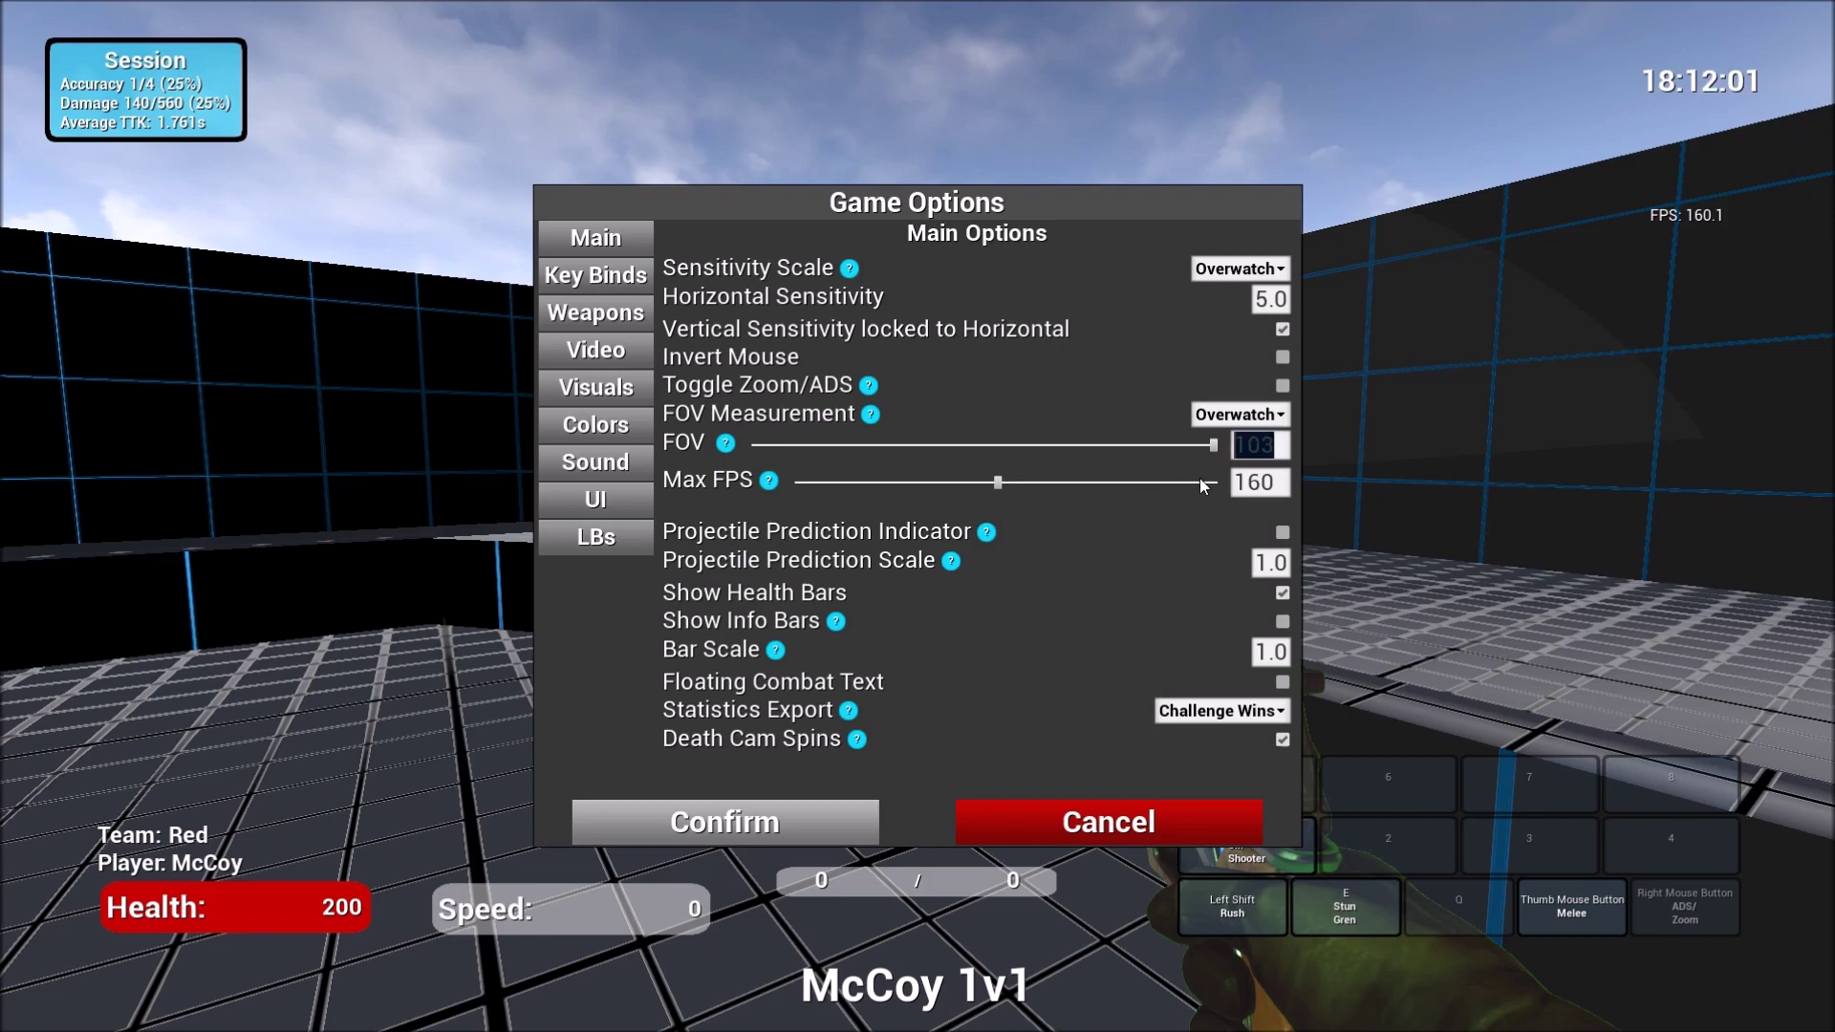
key(End)
drag(1279, 482, 743, 481)
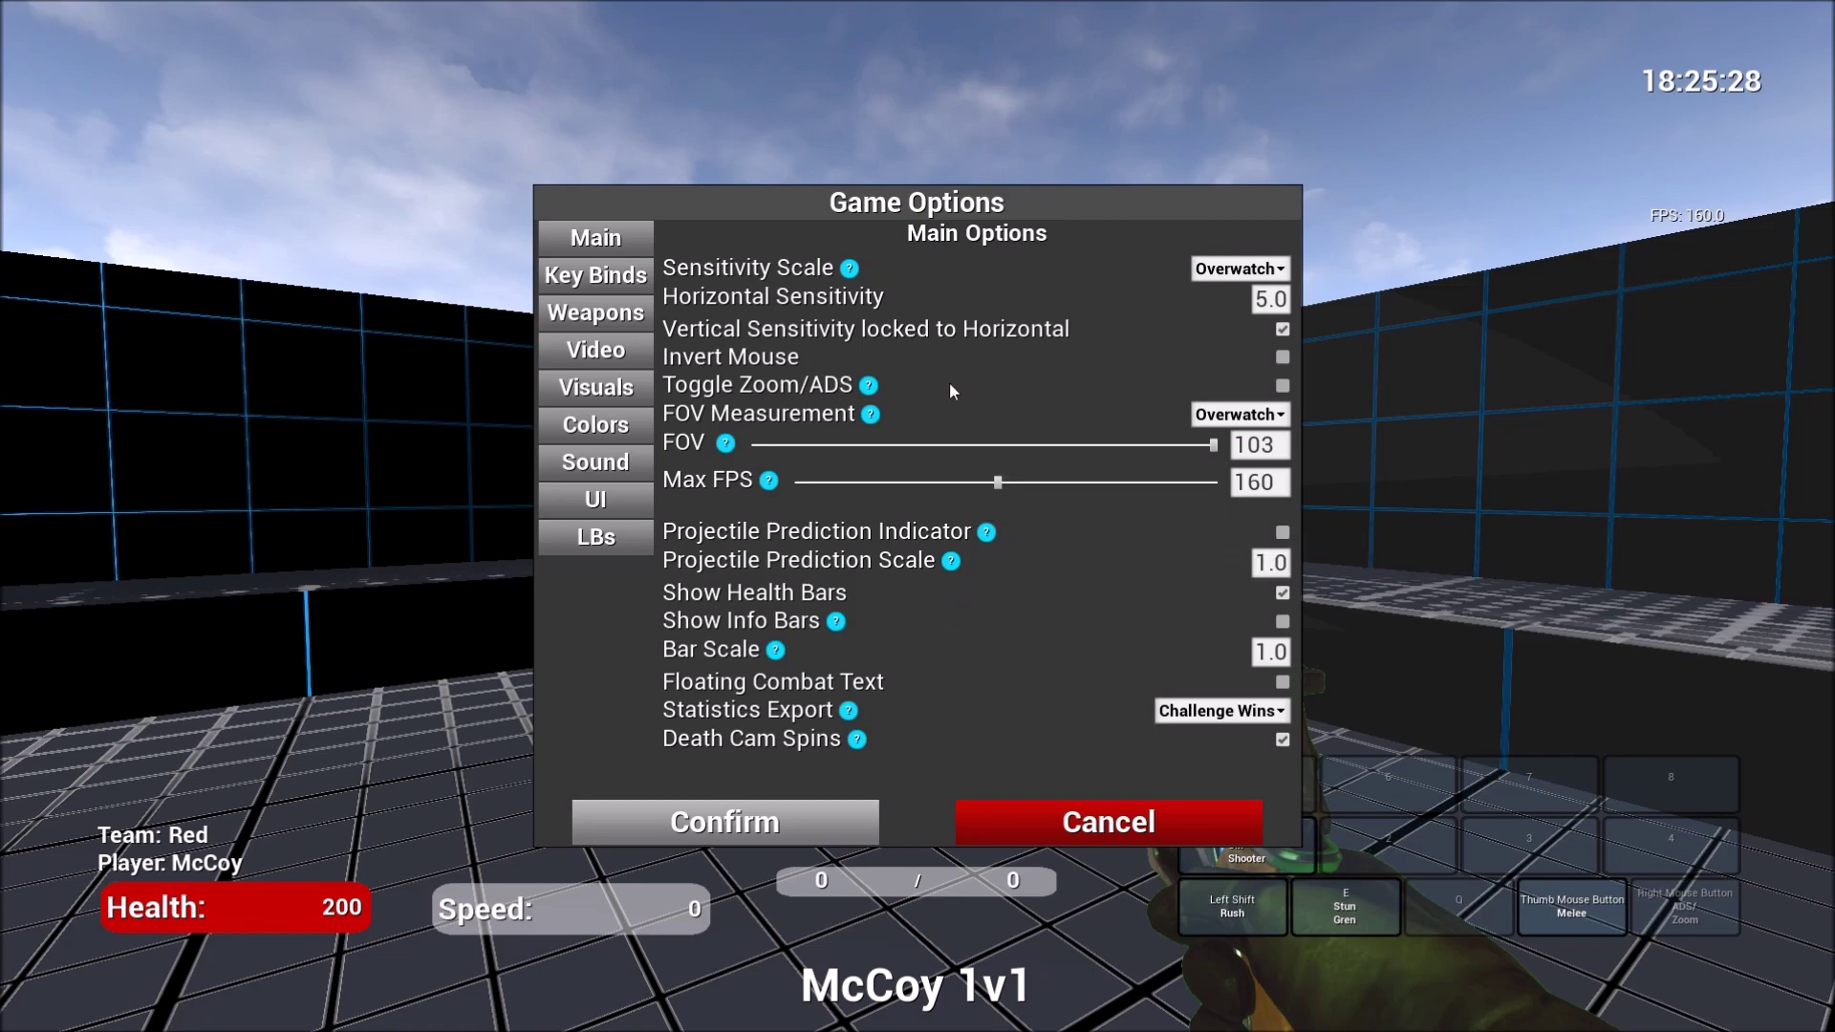
- Set the Kill Confirmed Sound to KillOW in the game's sound options
click(595, 462)
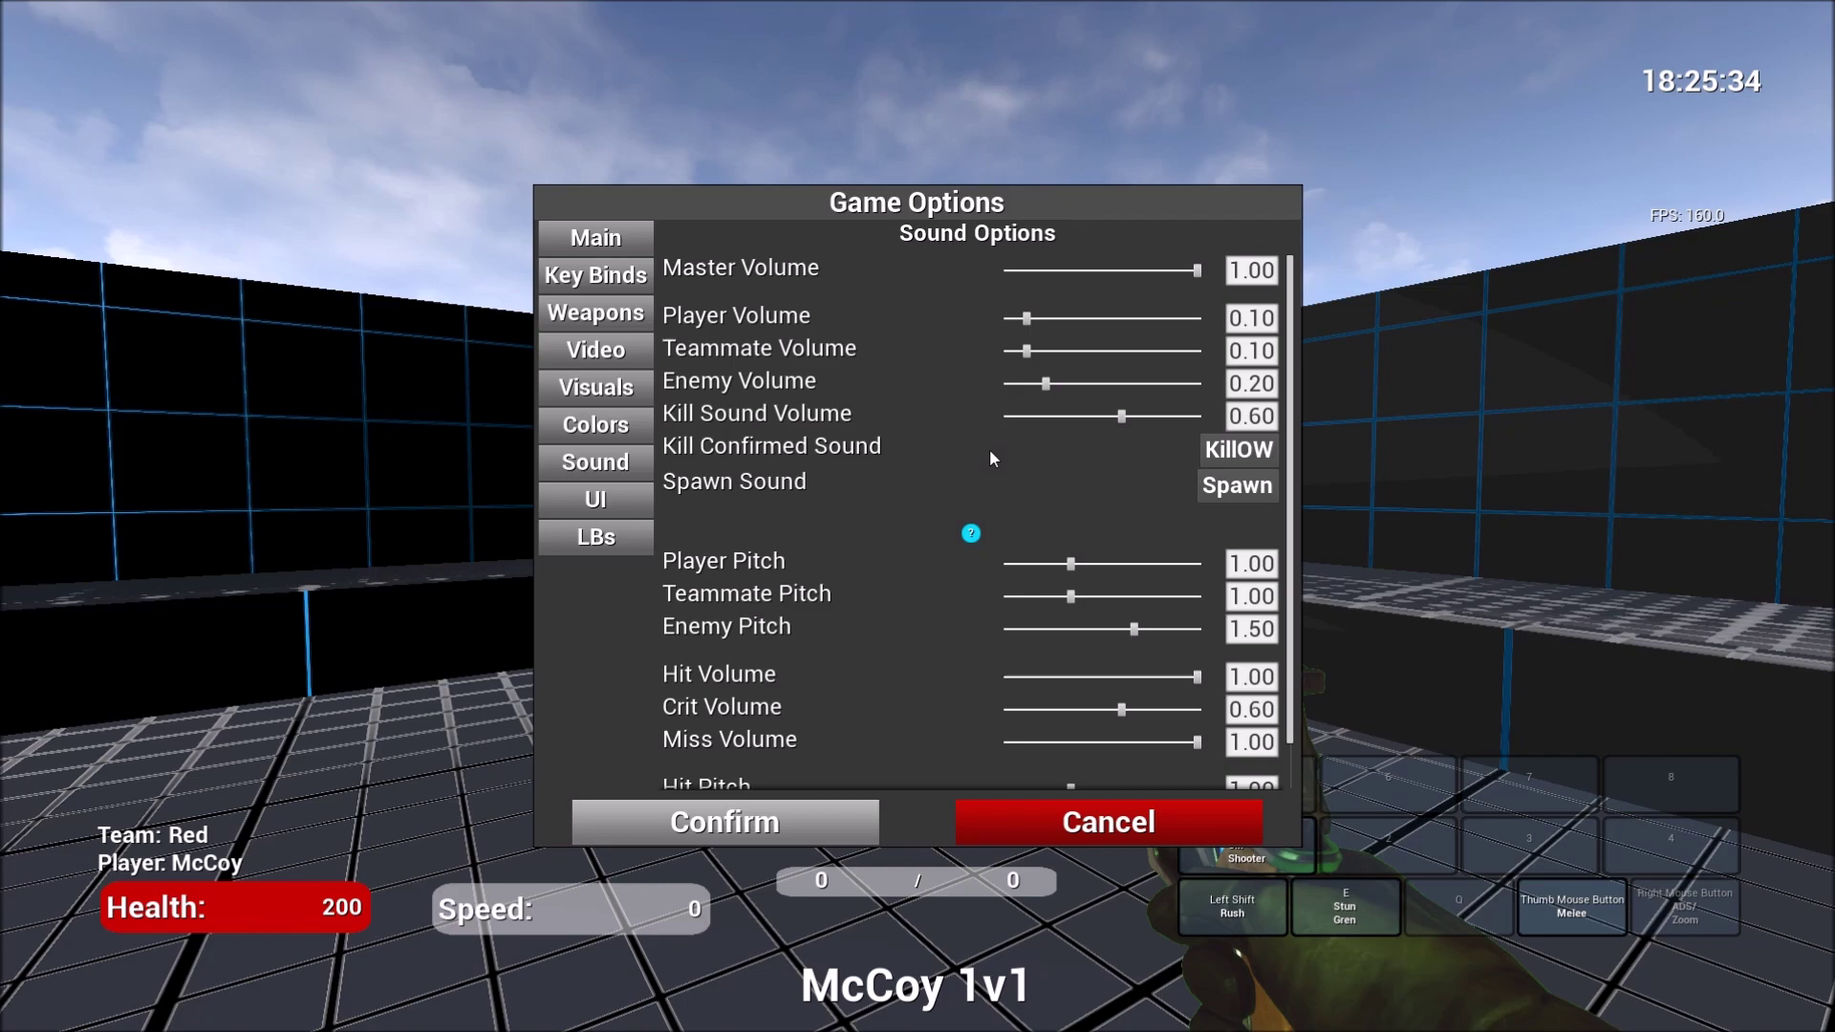
scroll(1011, 442, down, 2)
scroll(1086, 420, up, 2)
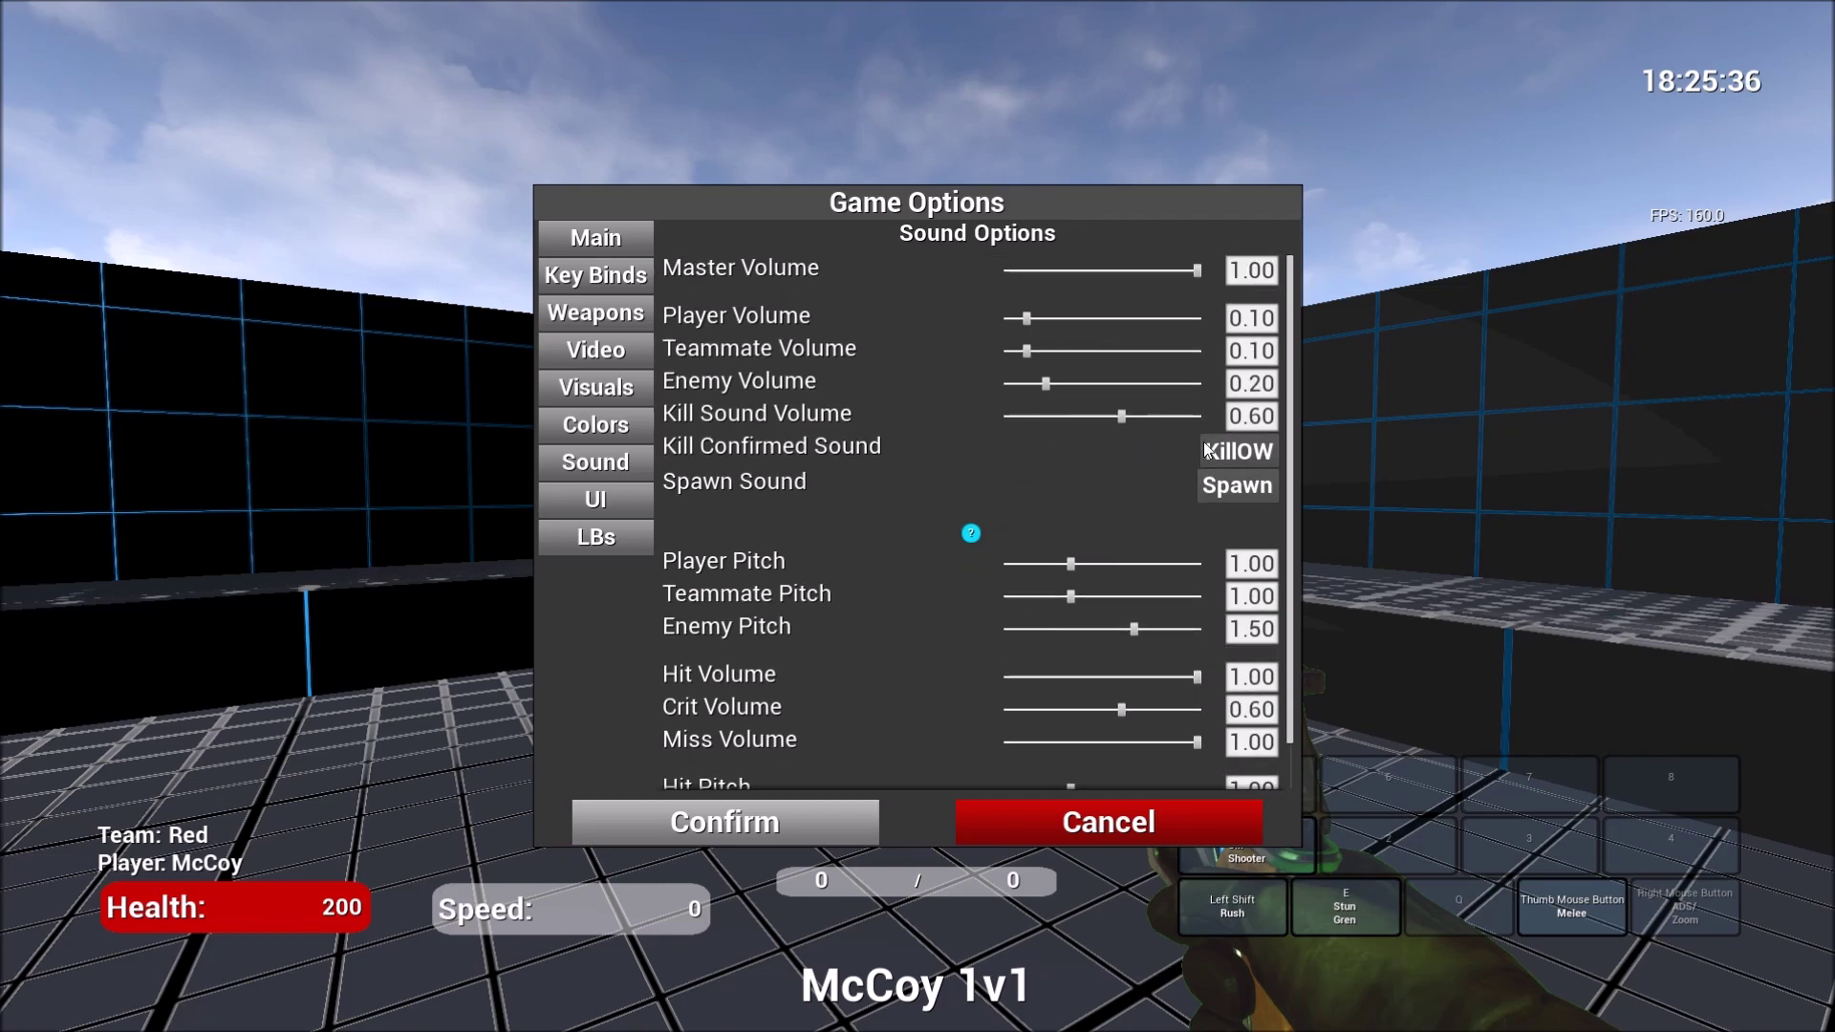
click(1238, 449)
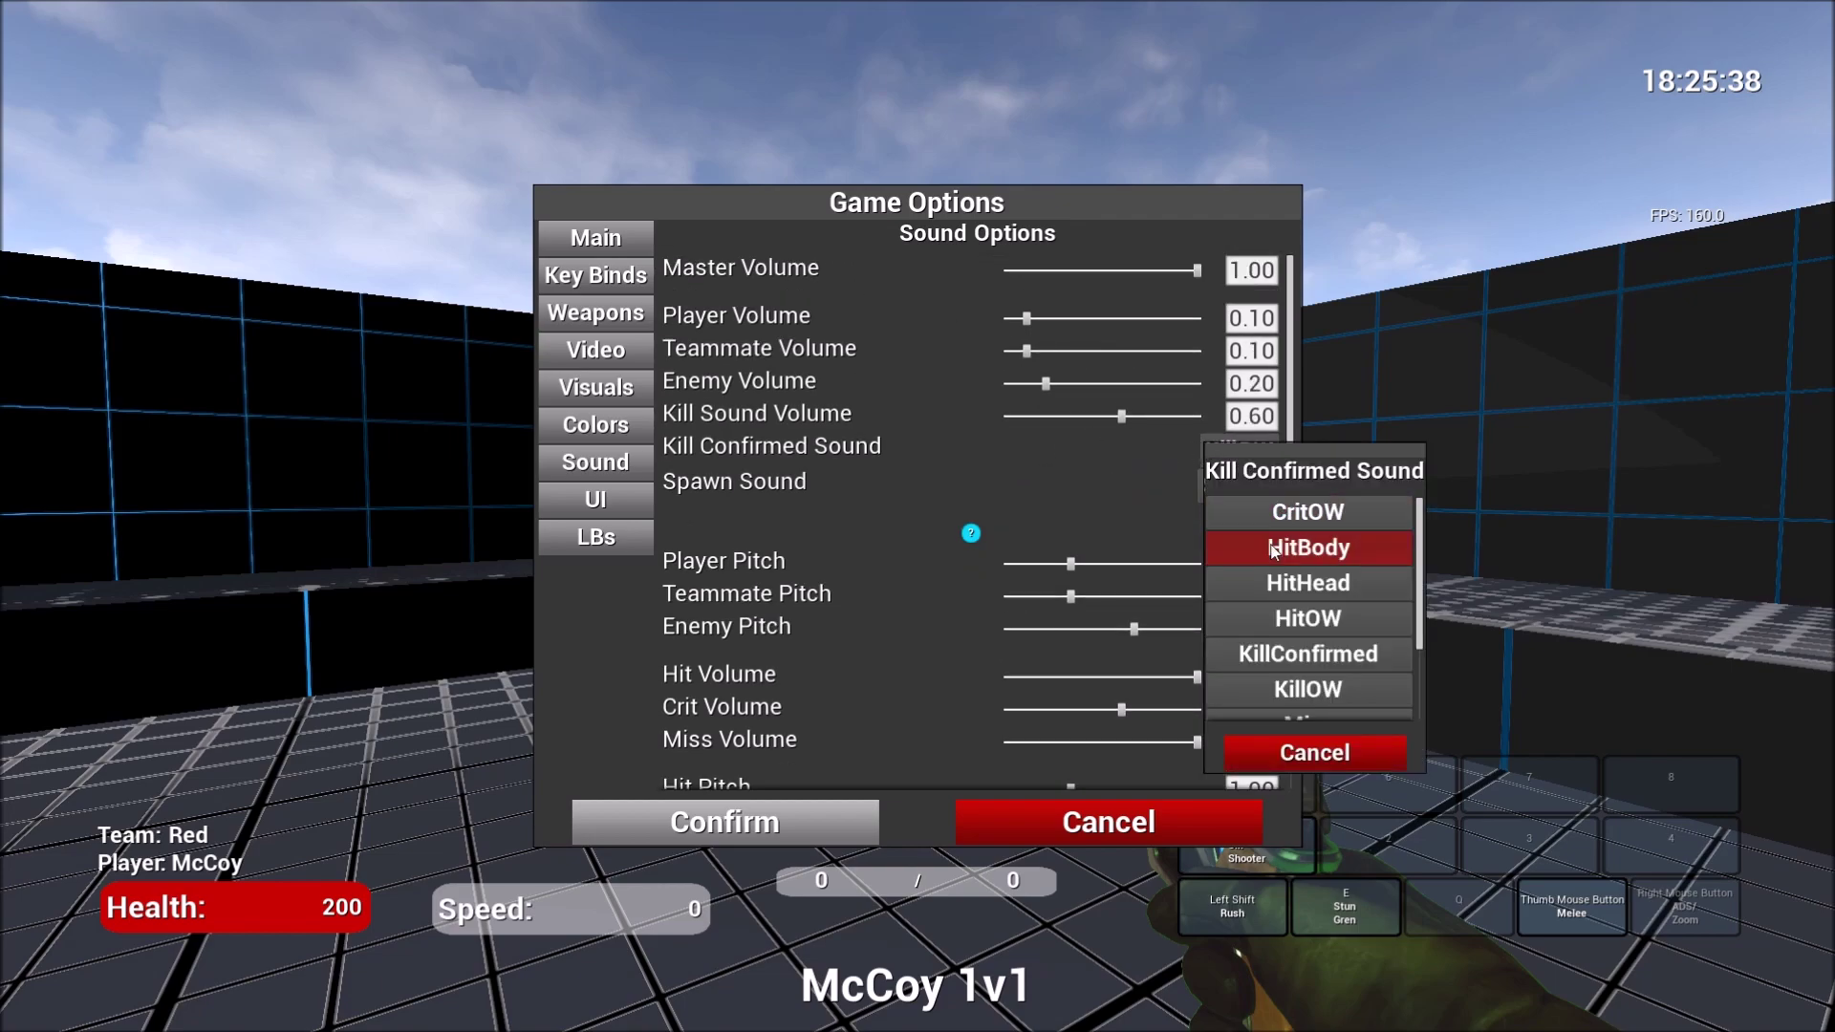
scroll(1338, 593, down, 2)
scroll(1344, 635, up, 2)
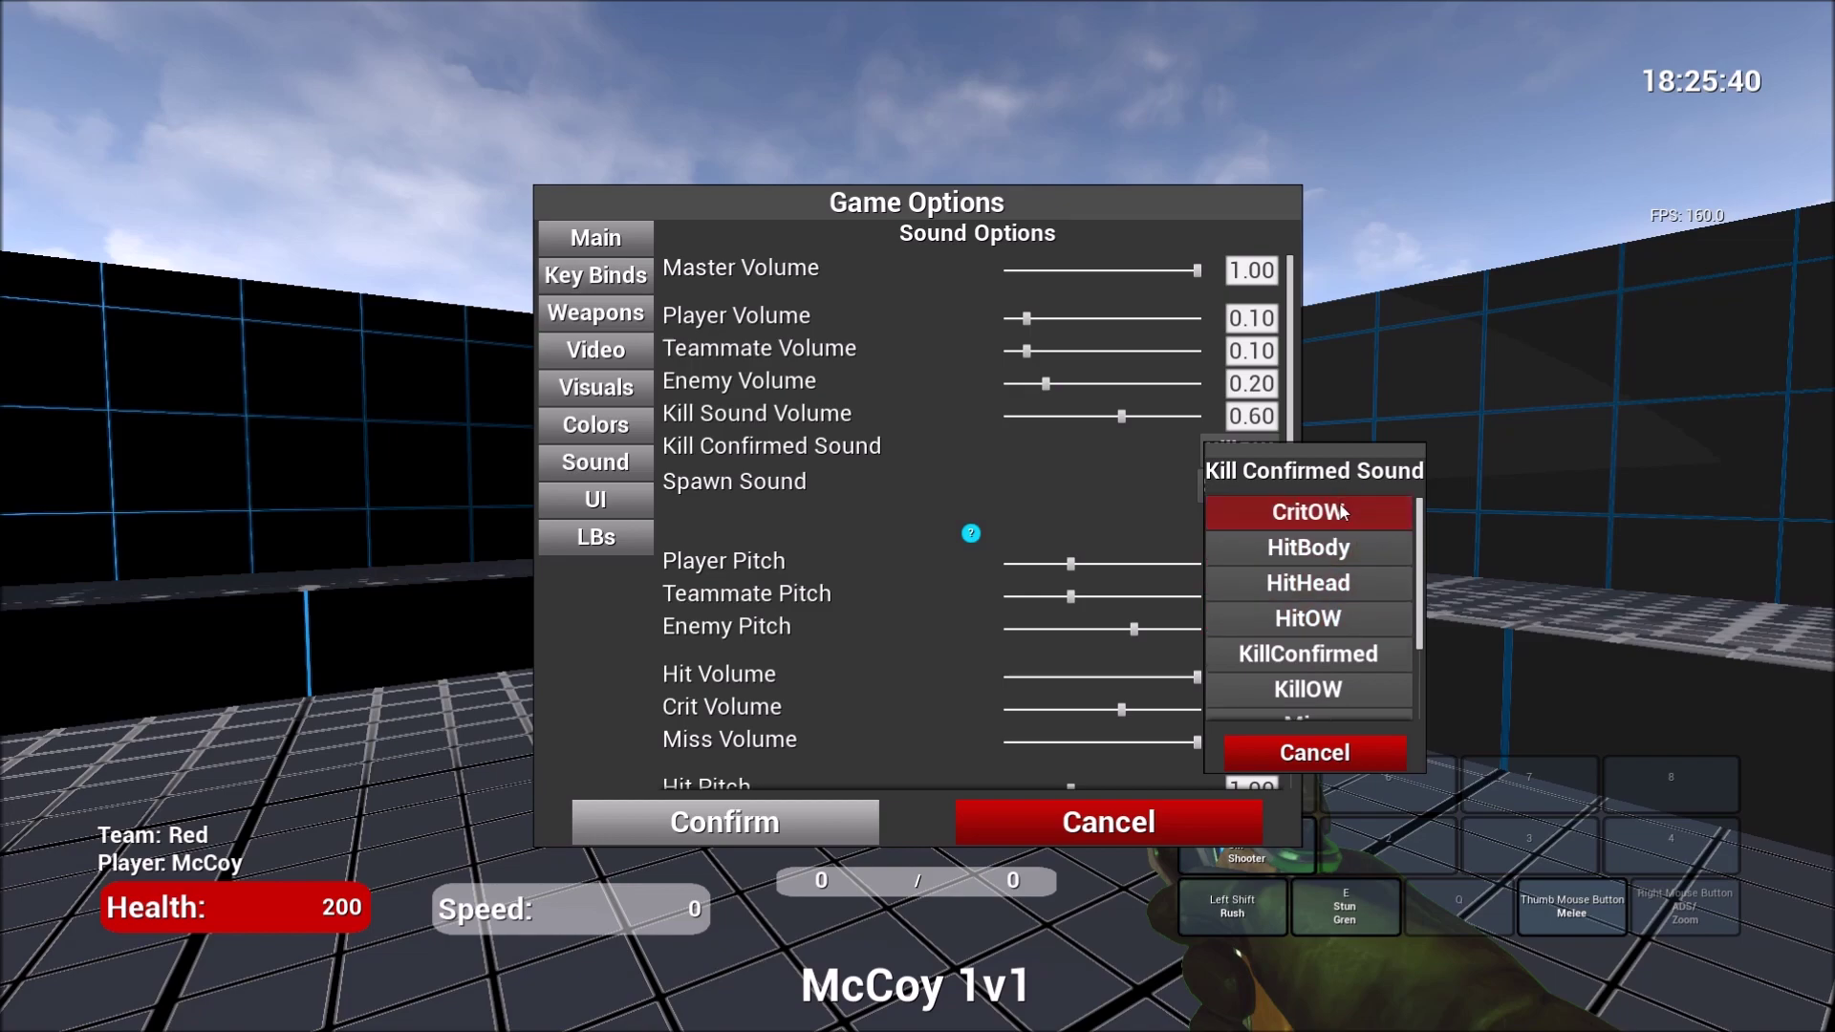
click(1342, 692)
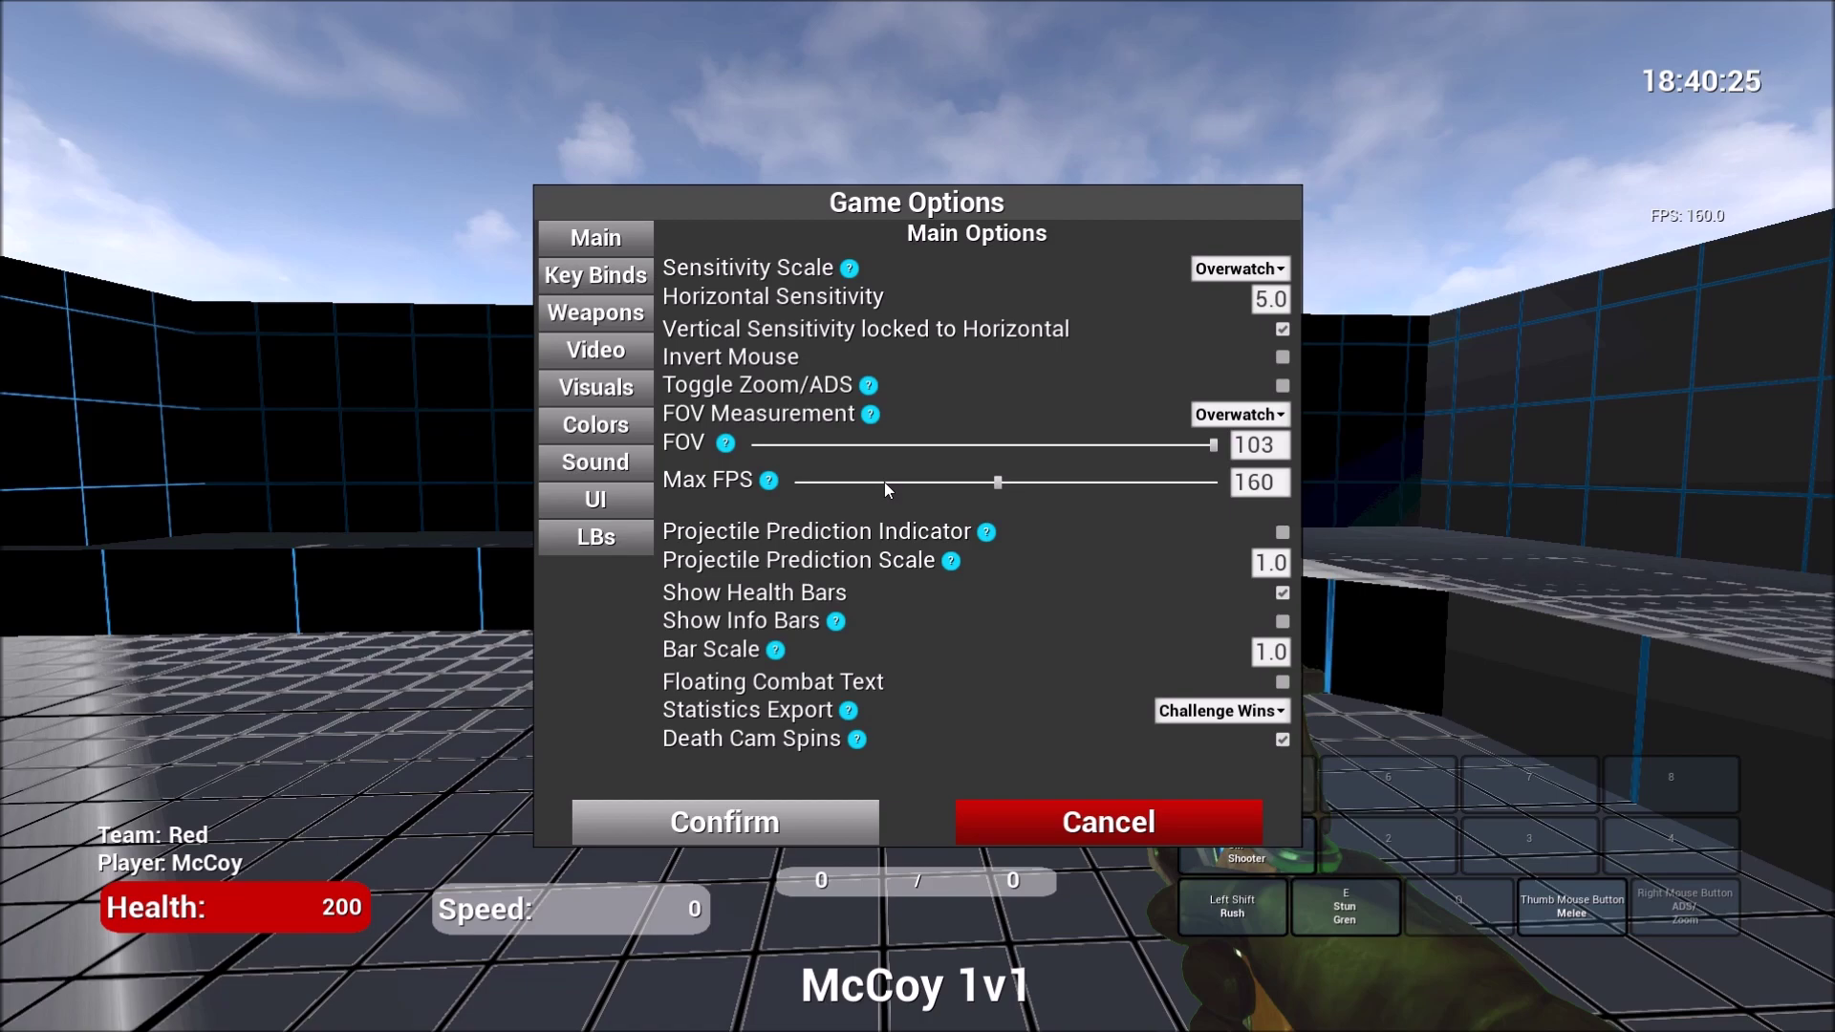
- Leave the game options and browse the training scenarios in the Steam Workshop and local files lists
click(1061, 813)
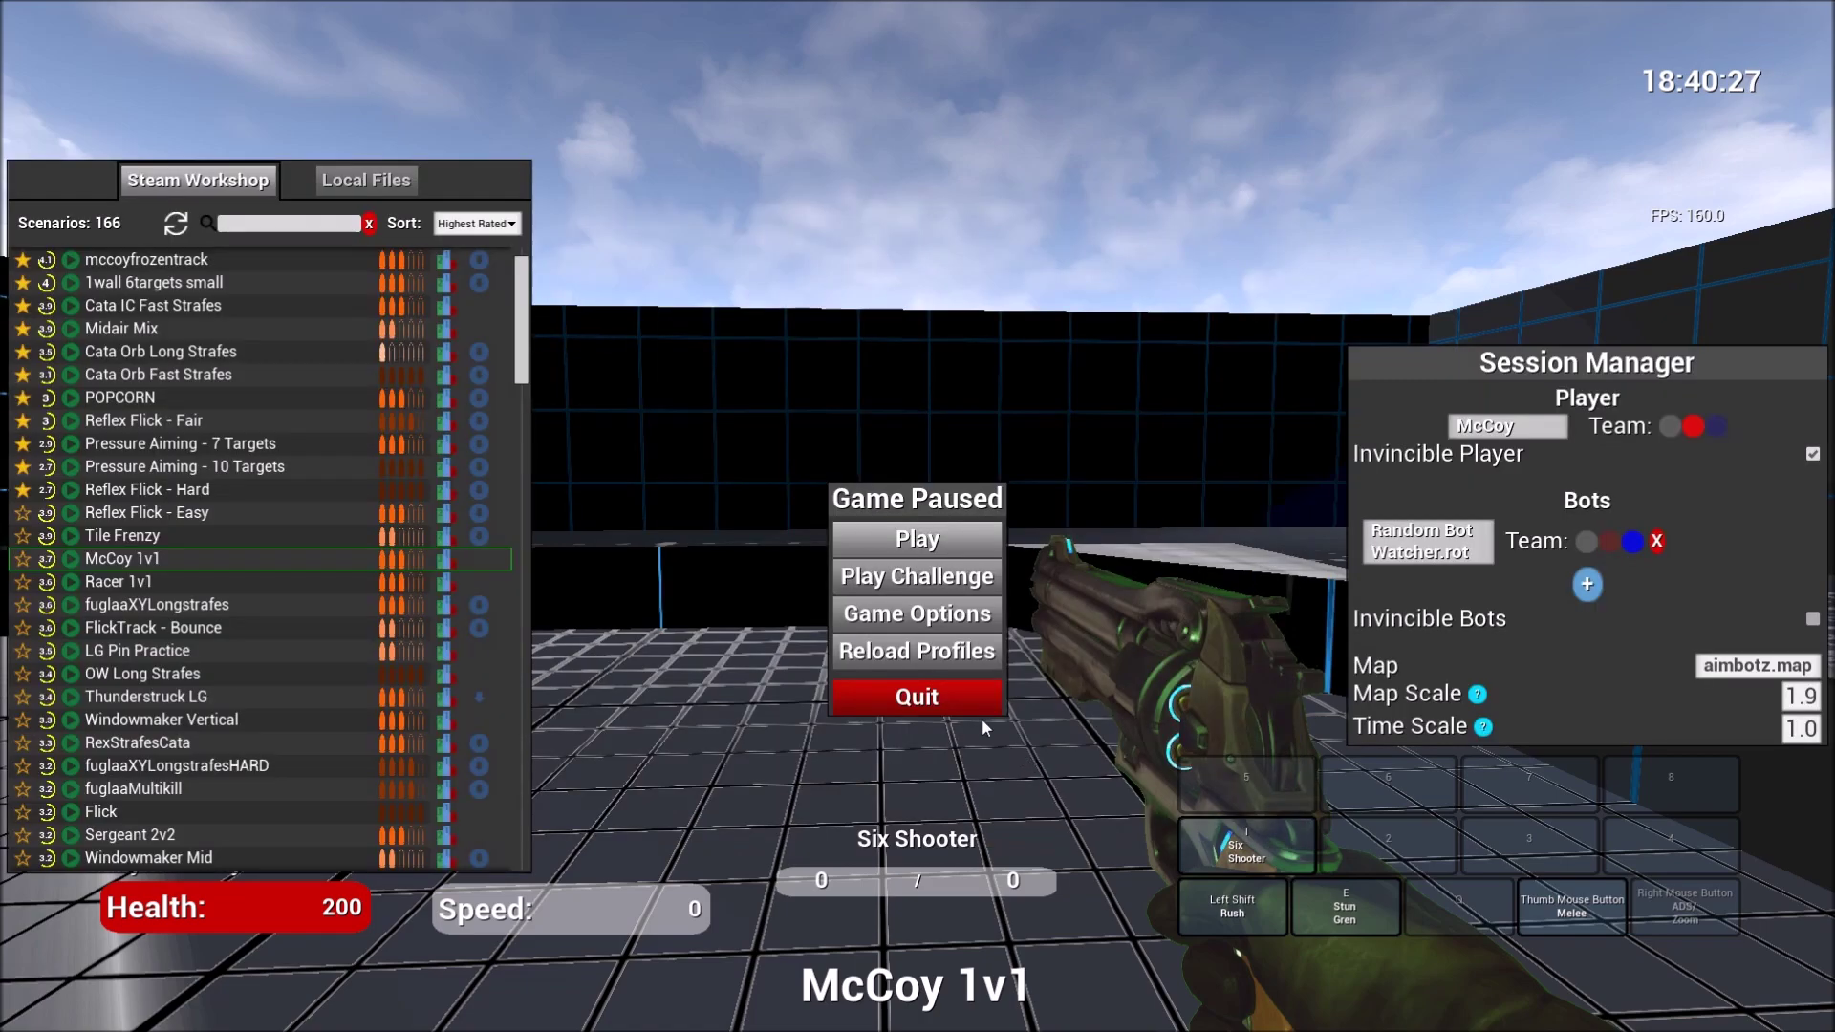
scroll(277, 541, up, 1)
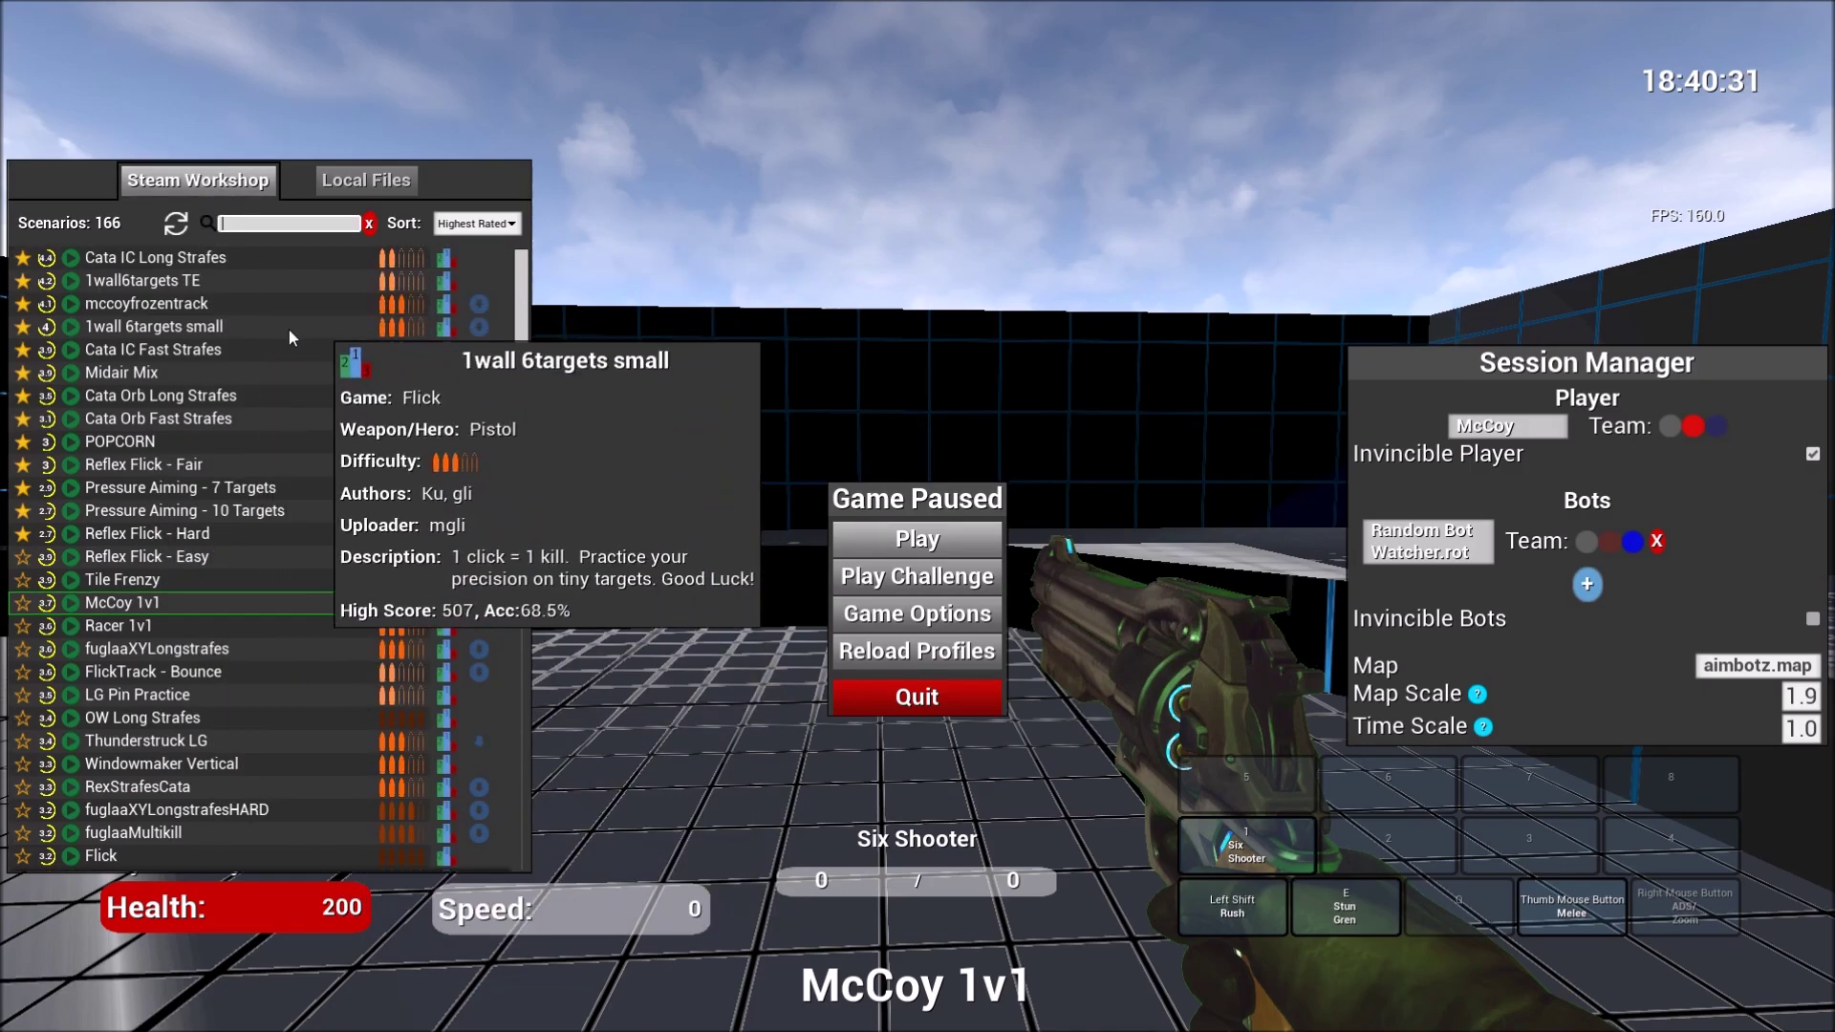
drag(517, 341, 479, 271)
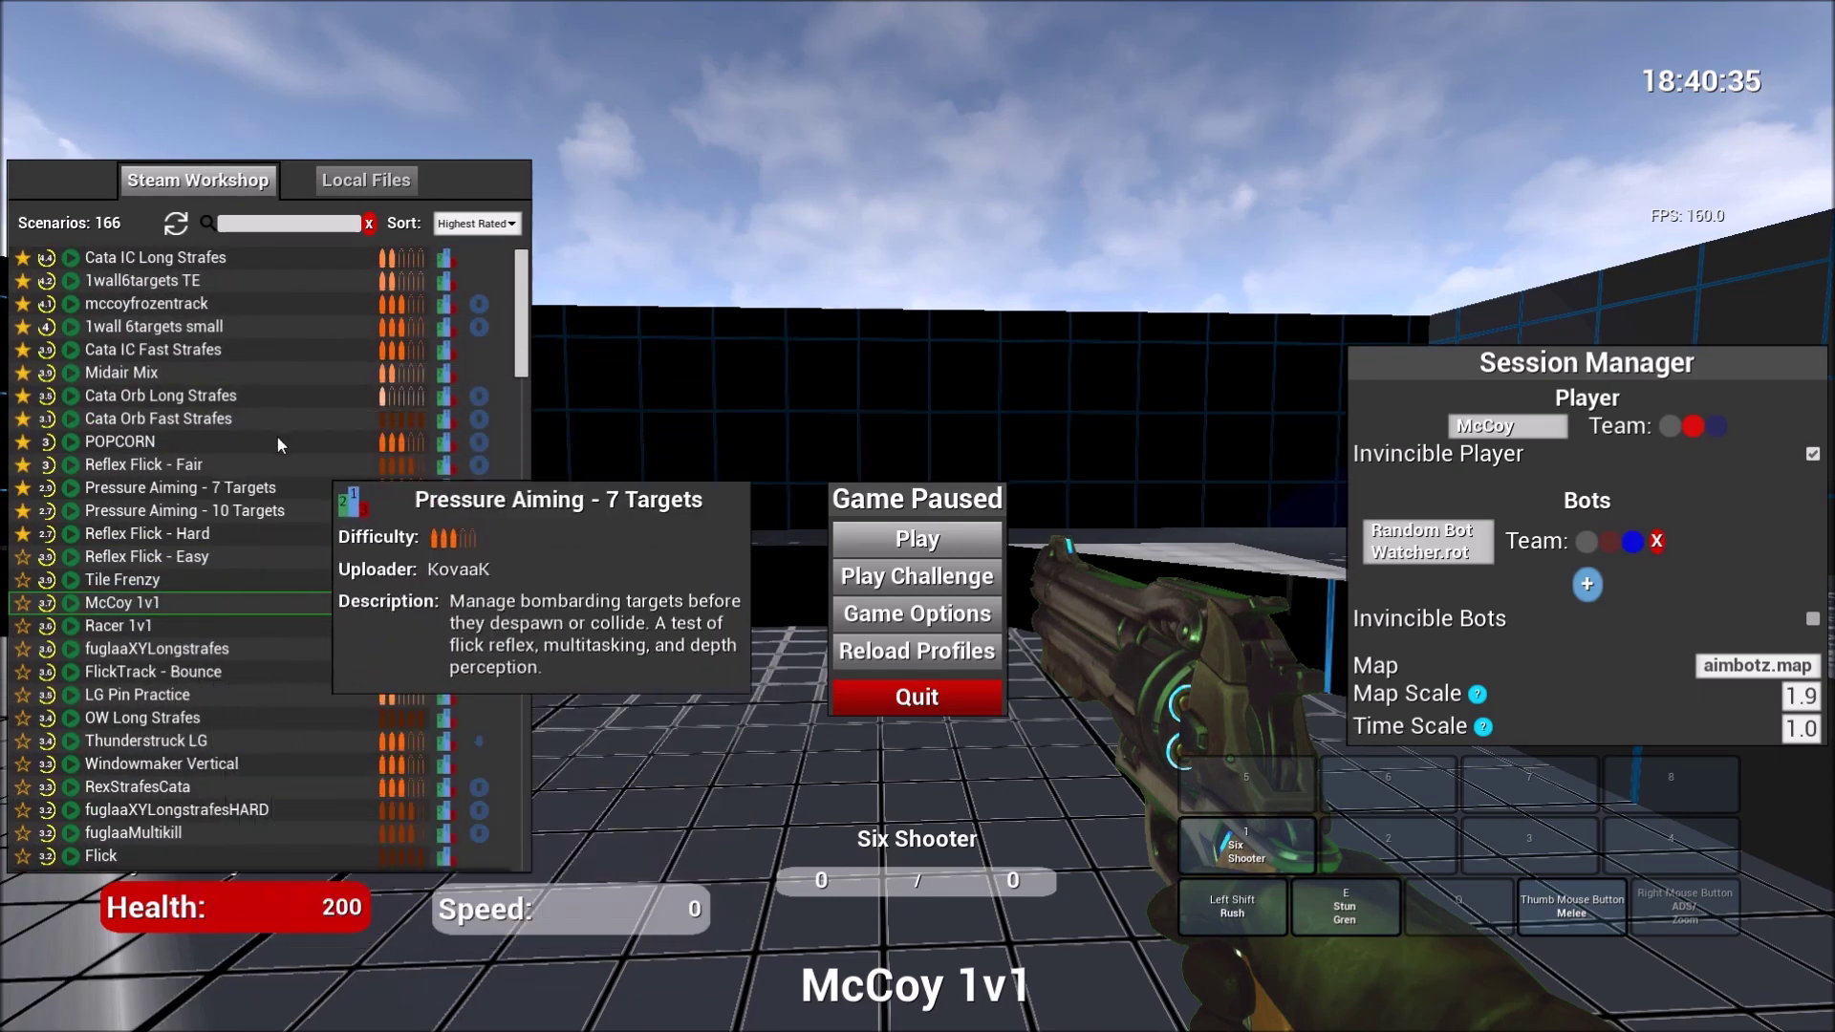
click(276, 223)
click(366, 180)
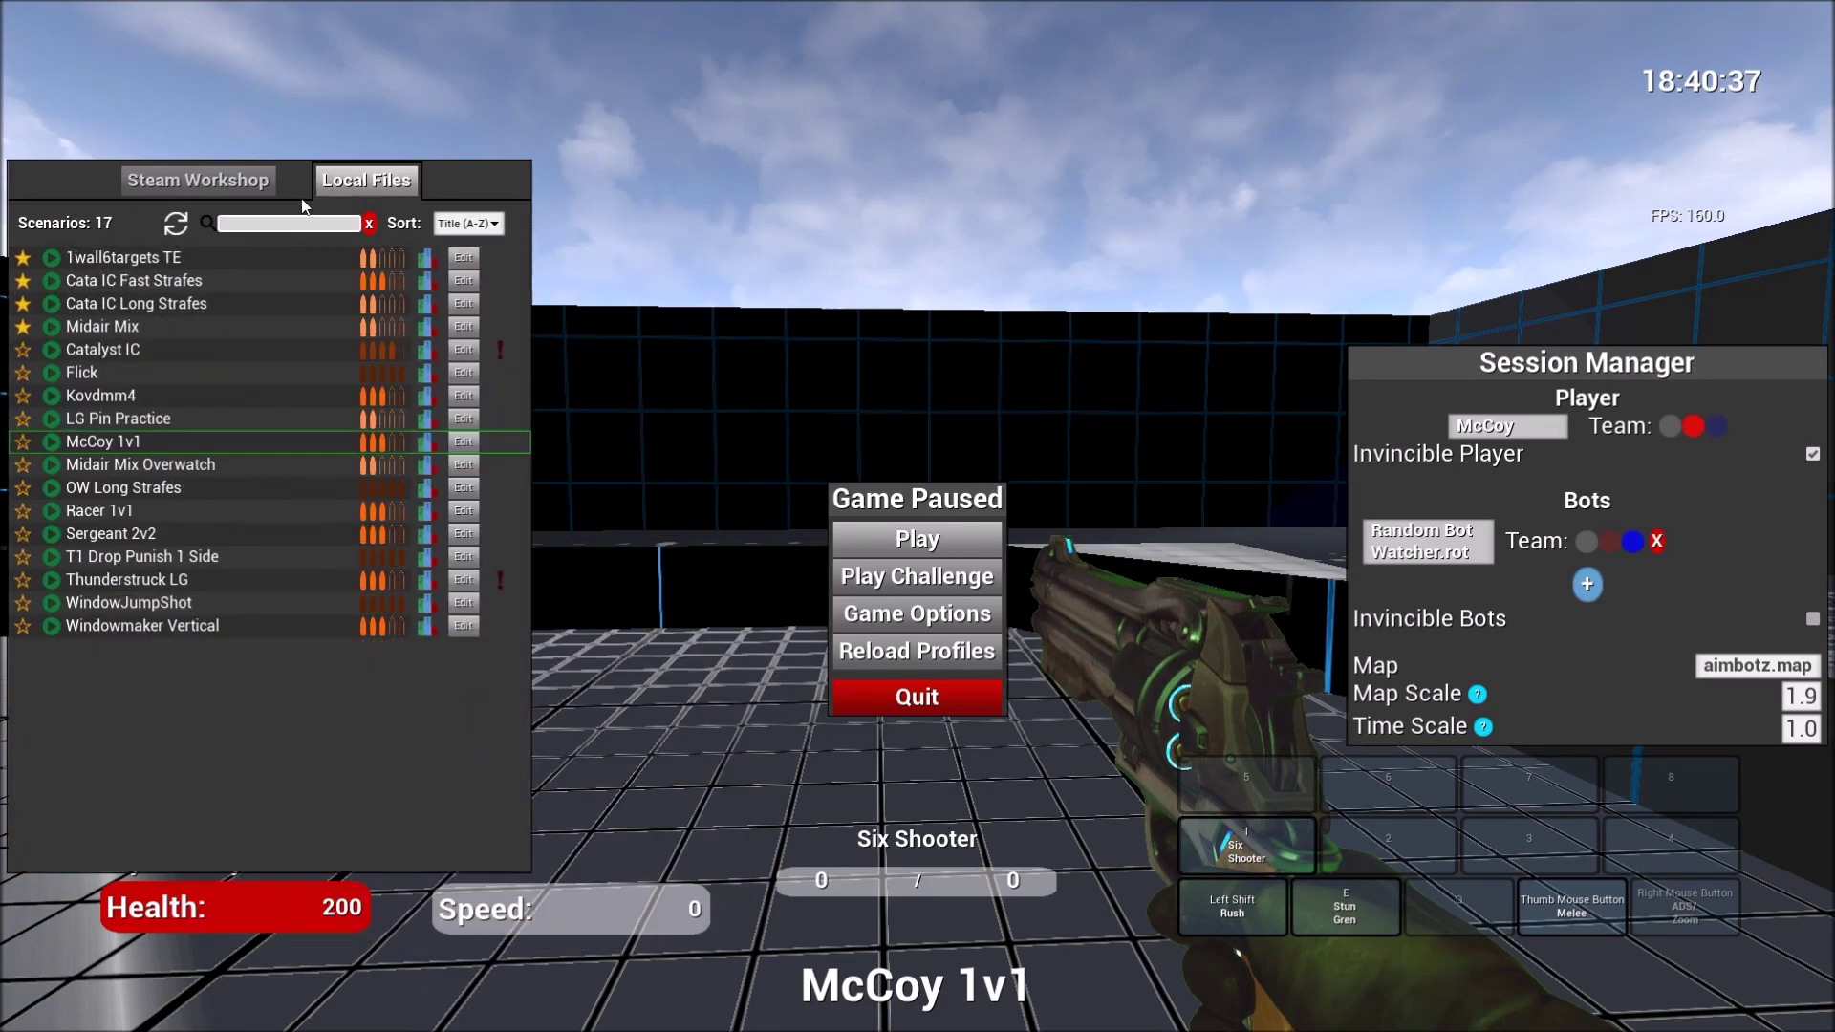
click(168, 191)
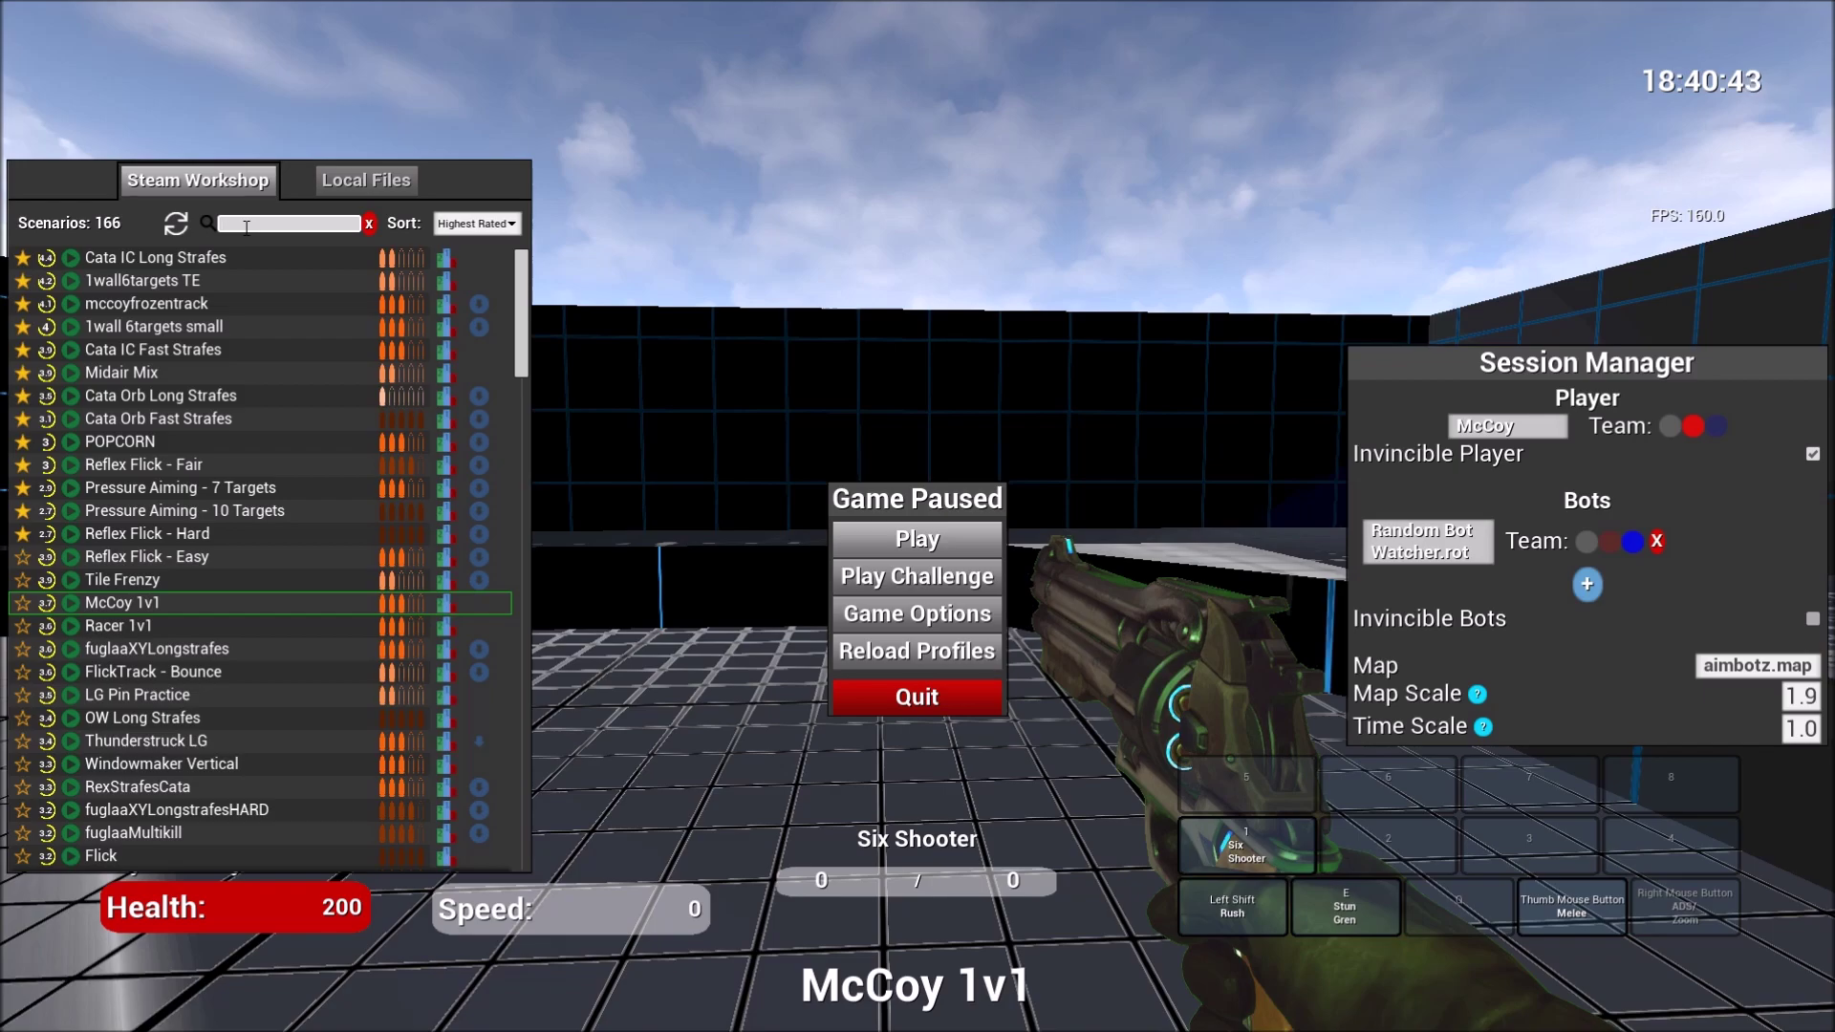
mouse_move(227, 302)
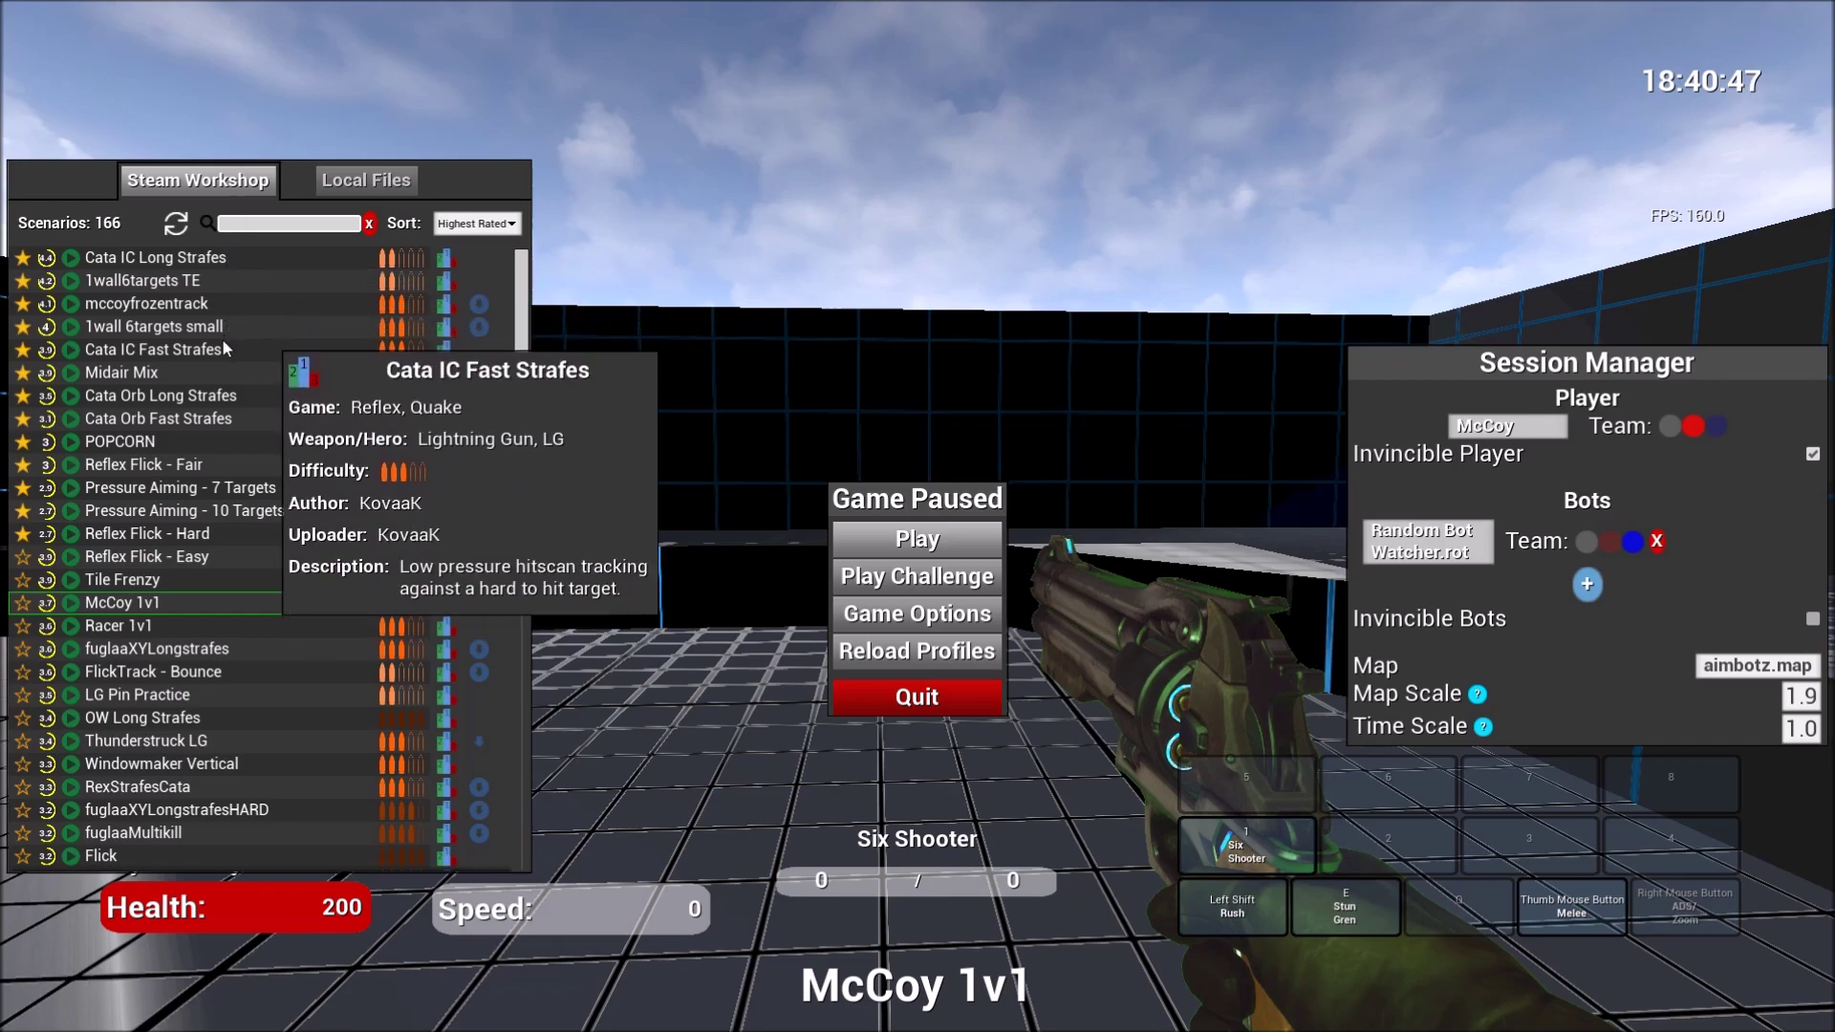
mouse_move(221, 373)
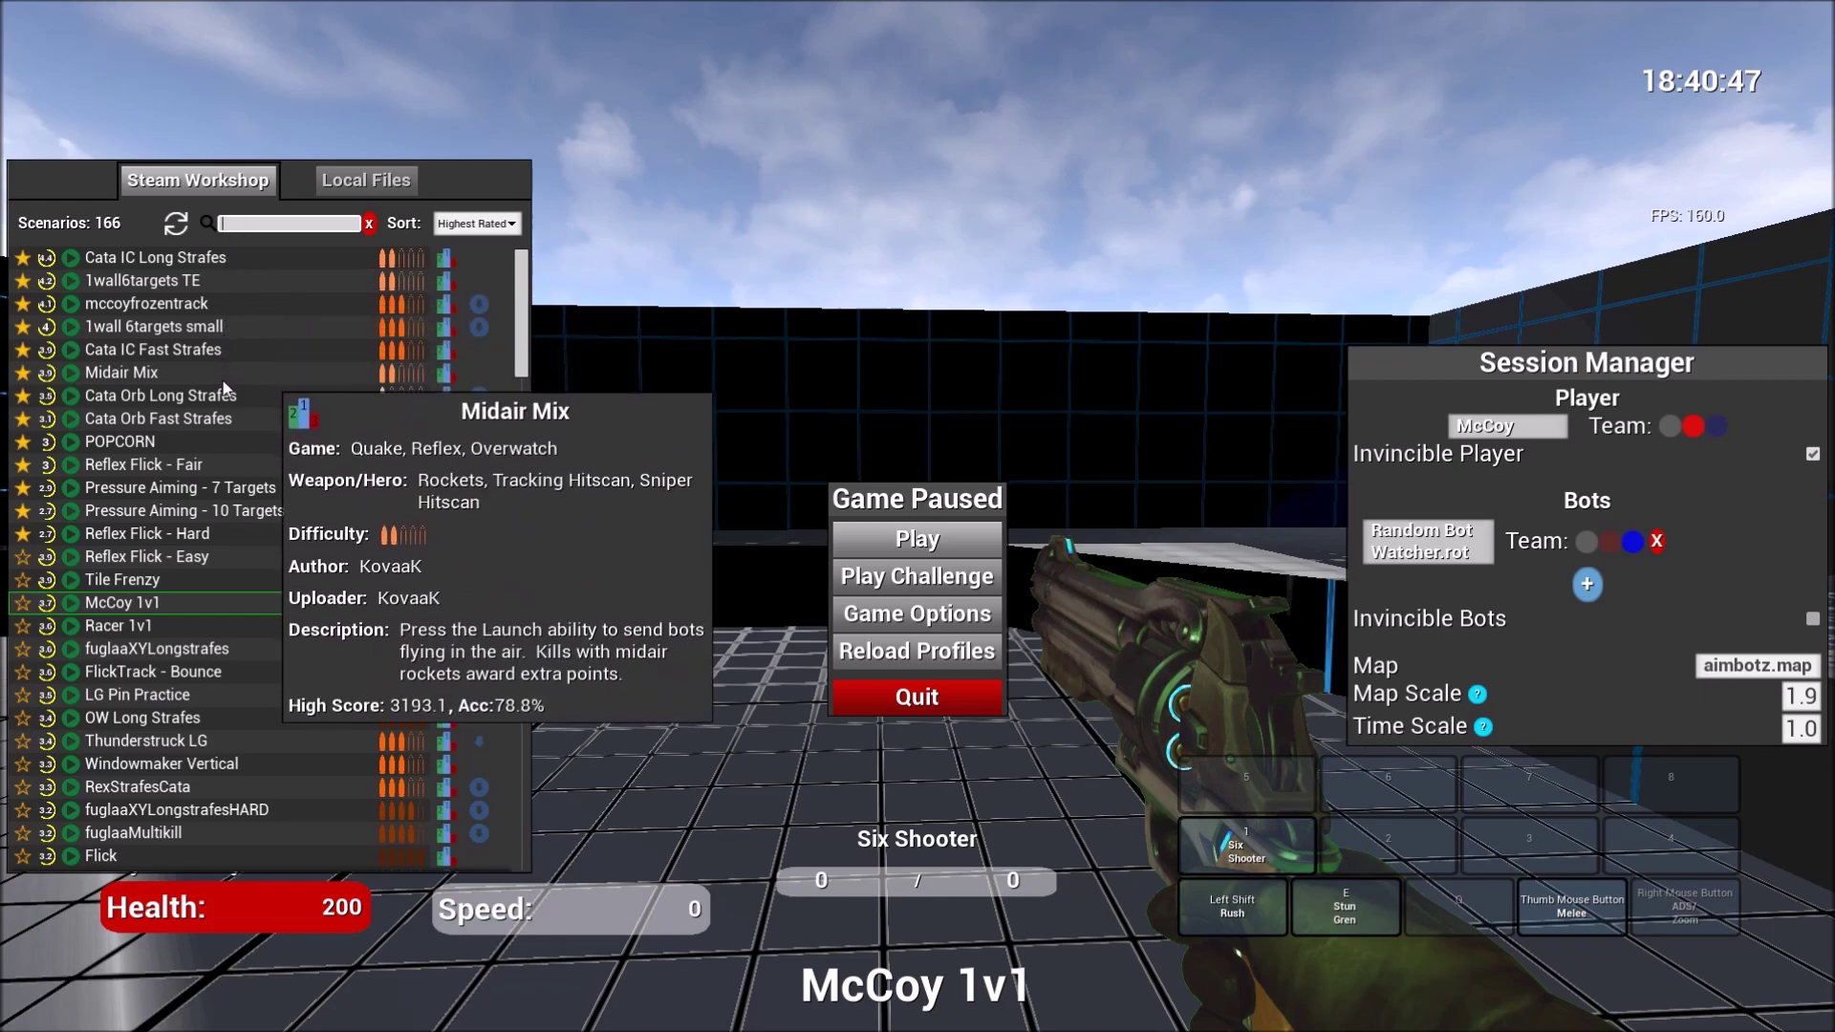
- Search the Steam Workshop scenarios for "overwatch" and look through the results
click(274, 229)
text(overwatch)
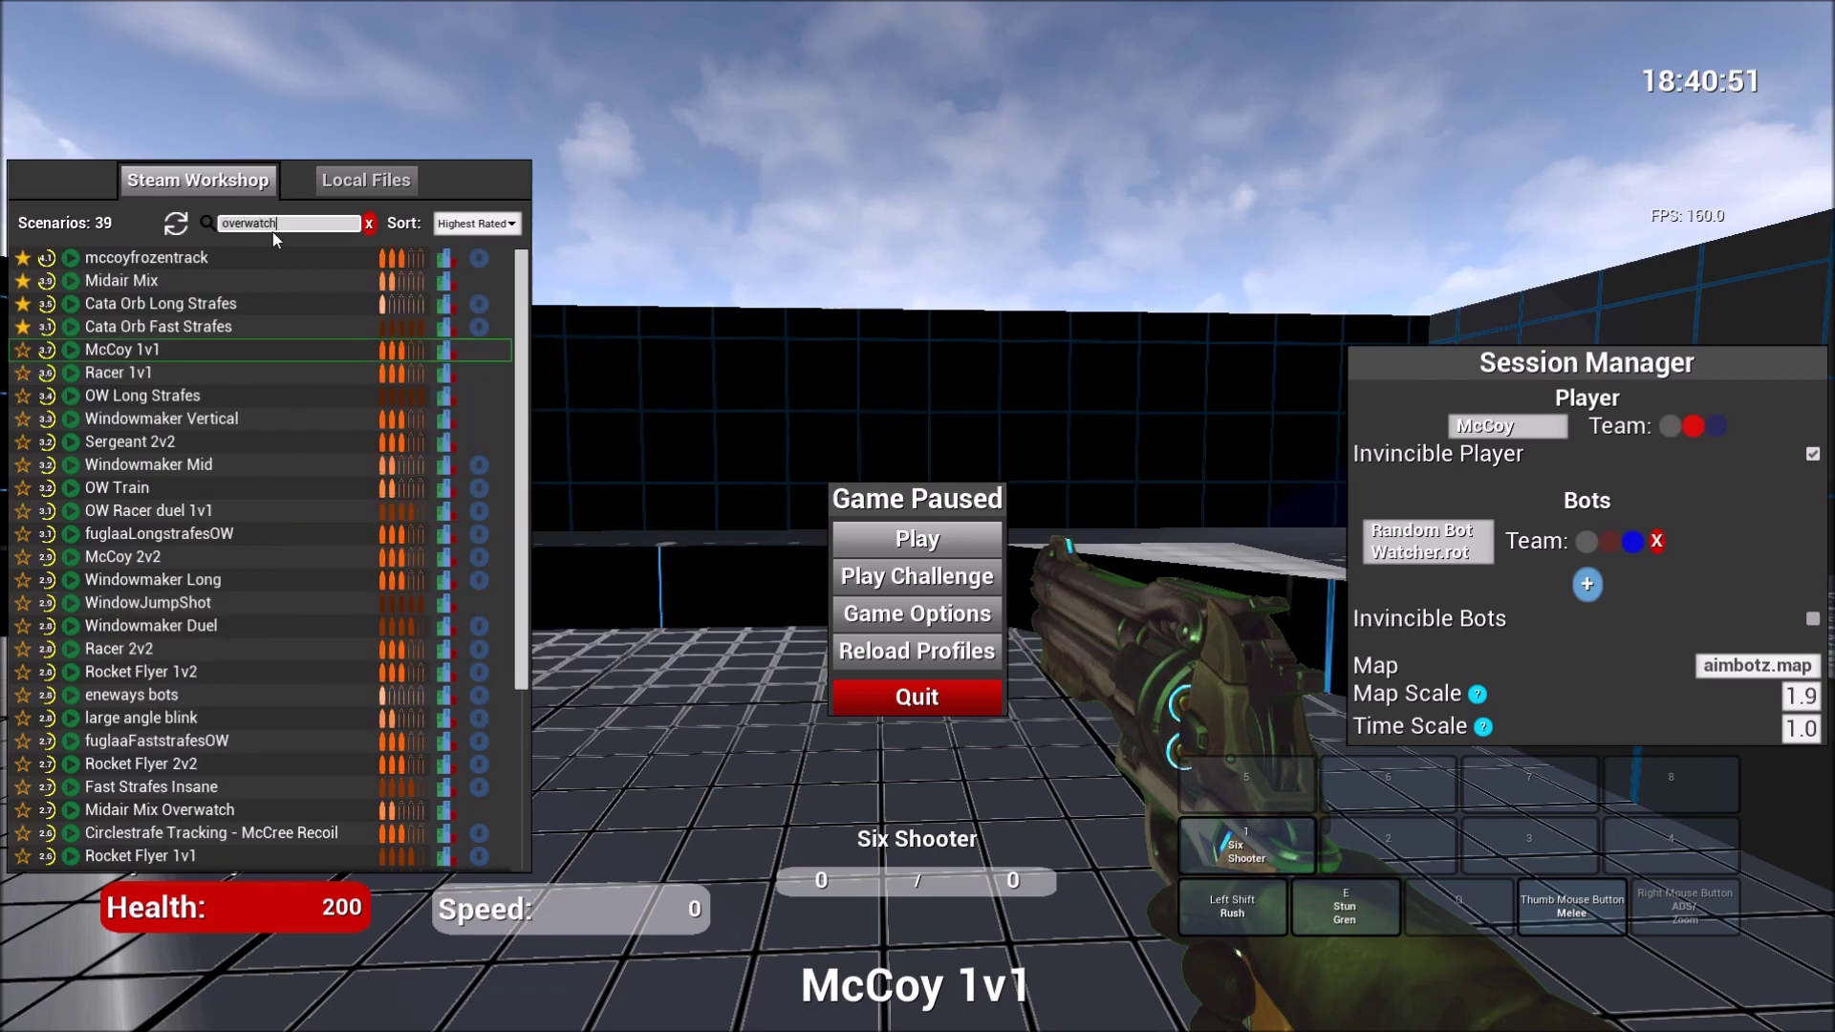
scroll(216, 393, down, 4)
scroll(249, 718, up, 4)
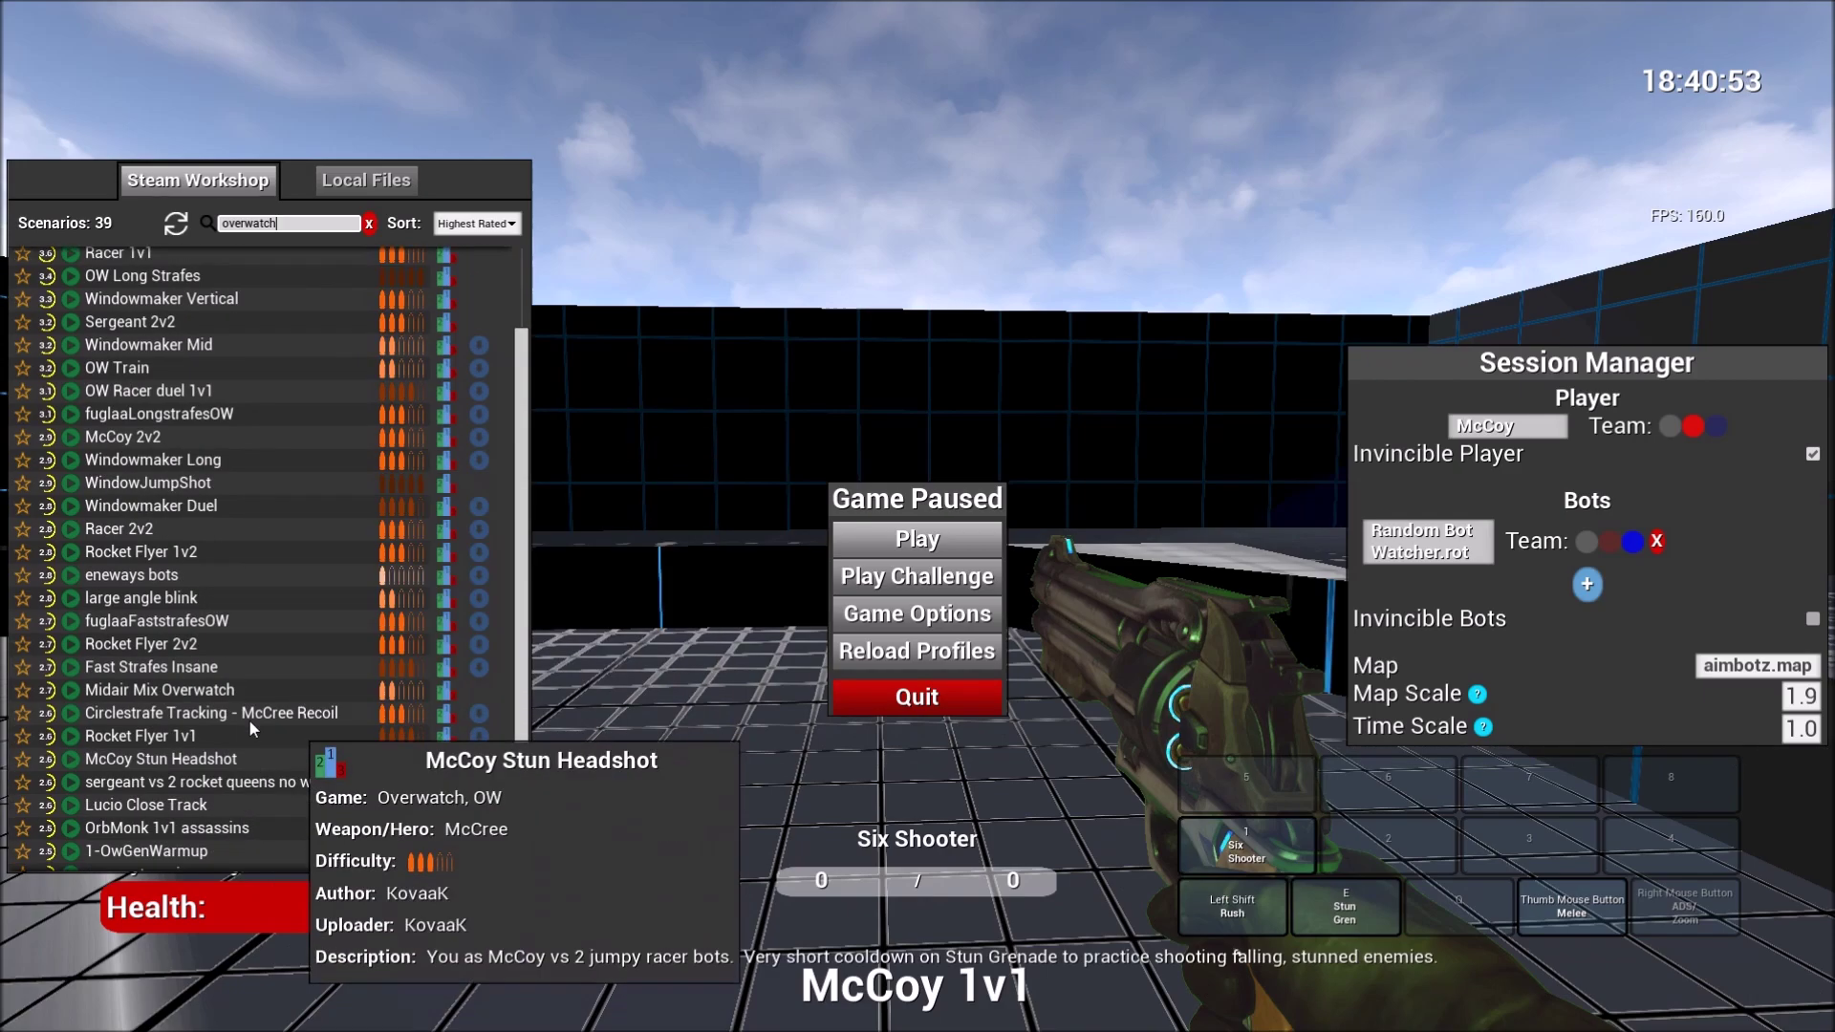
mouse_move(342, 404)
mouse_move(359, 348)
- Search the Steam Workshop scenarios for "widow" and run Windowmaker Vertical in free play
key(BackSpace)
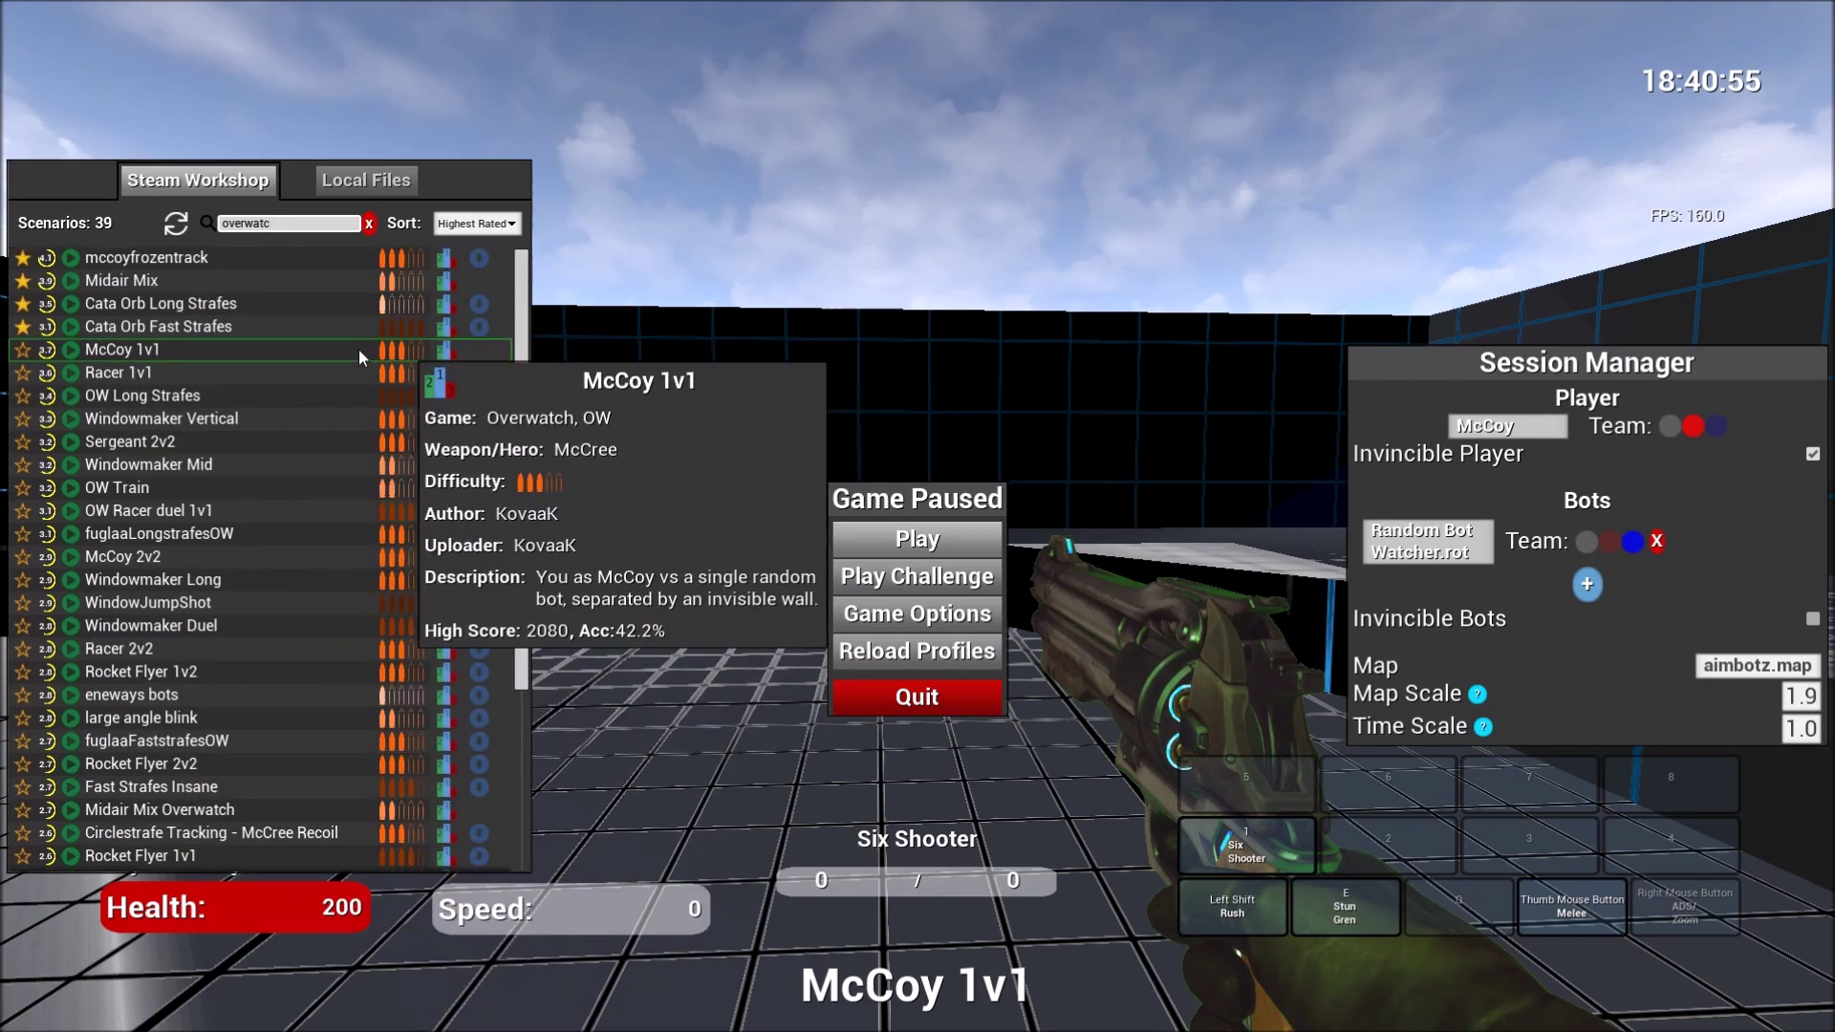
key(BackSpace)
key(BackSpace)
key(BackSpace)
key(BackSpace)
key(BackSpace)
key(BackSpace)
key(BackSpace)
key(BackSpace)
text(widow)
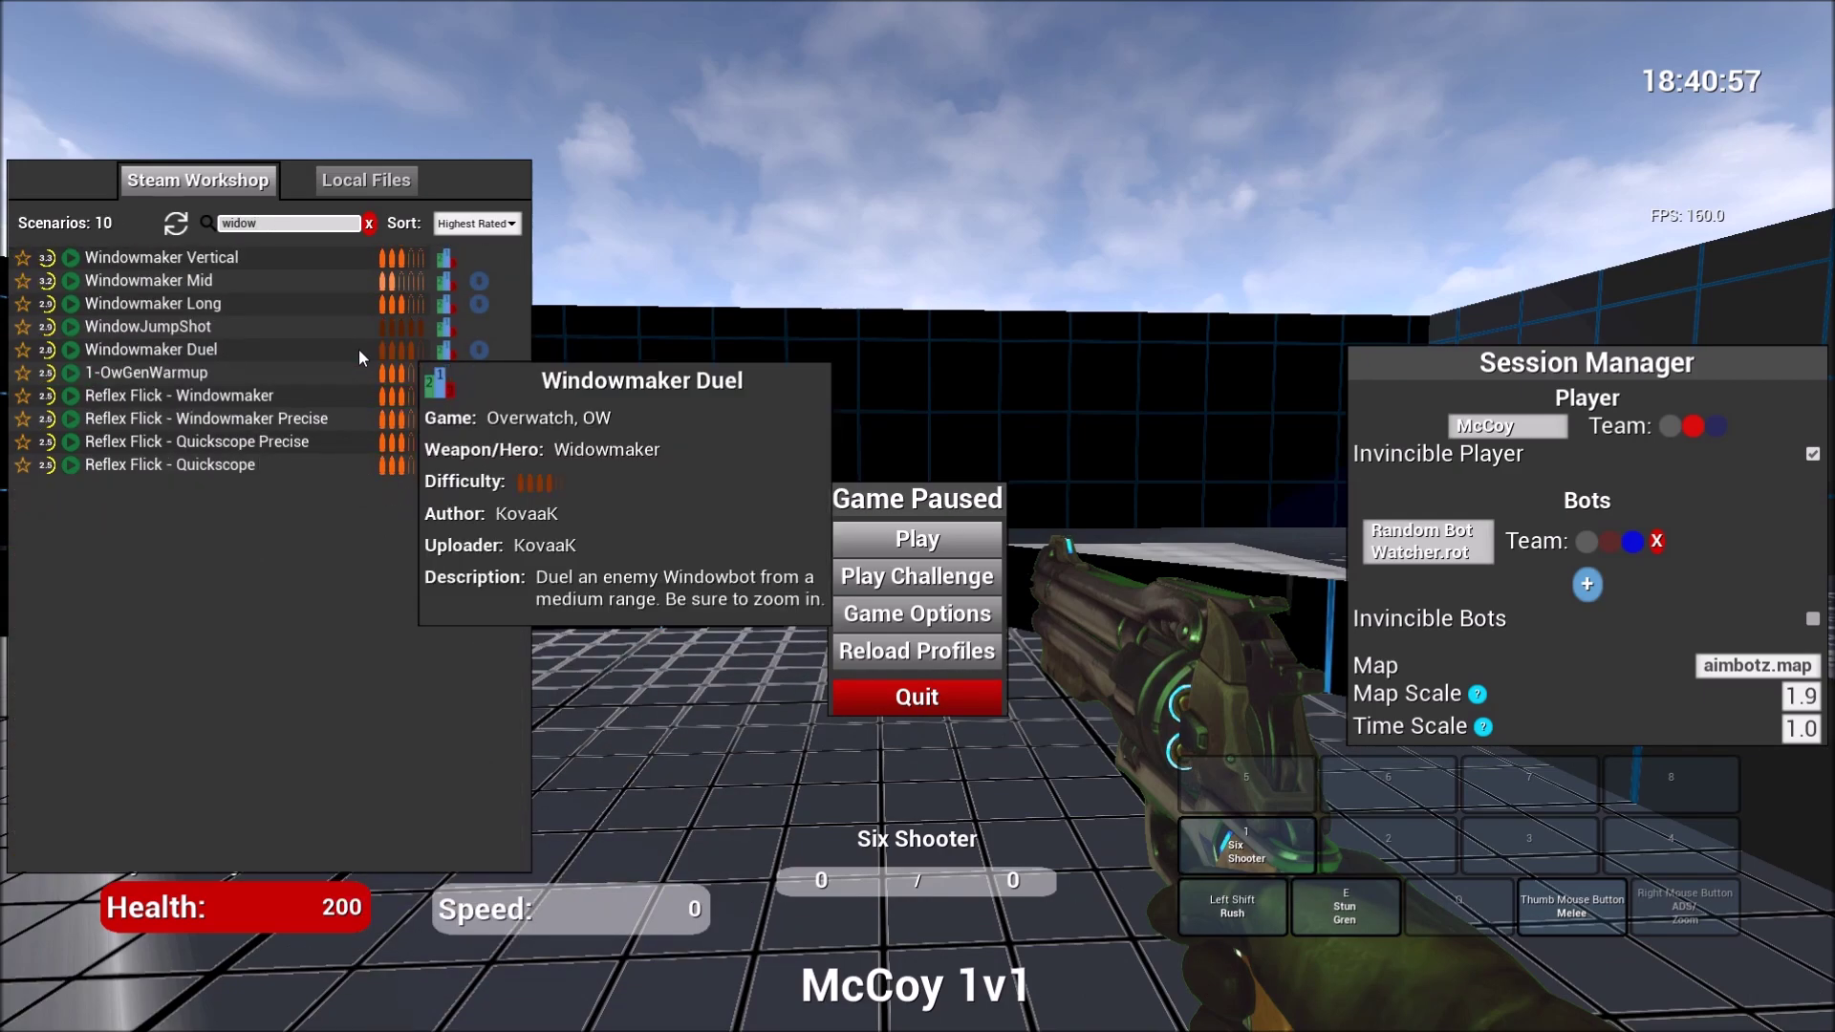
mouse_move(239, 257)
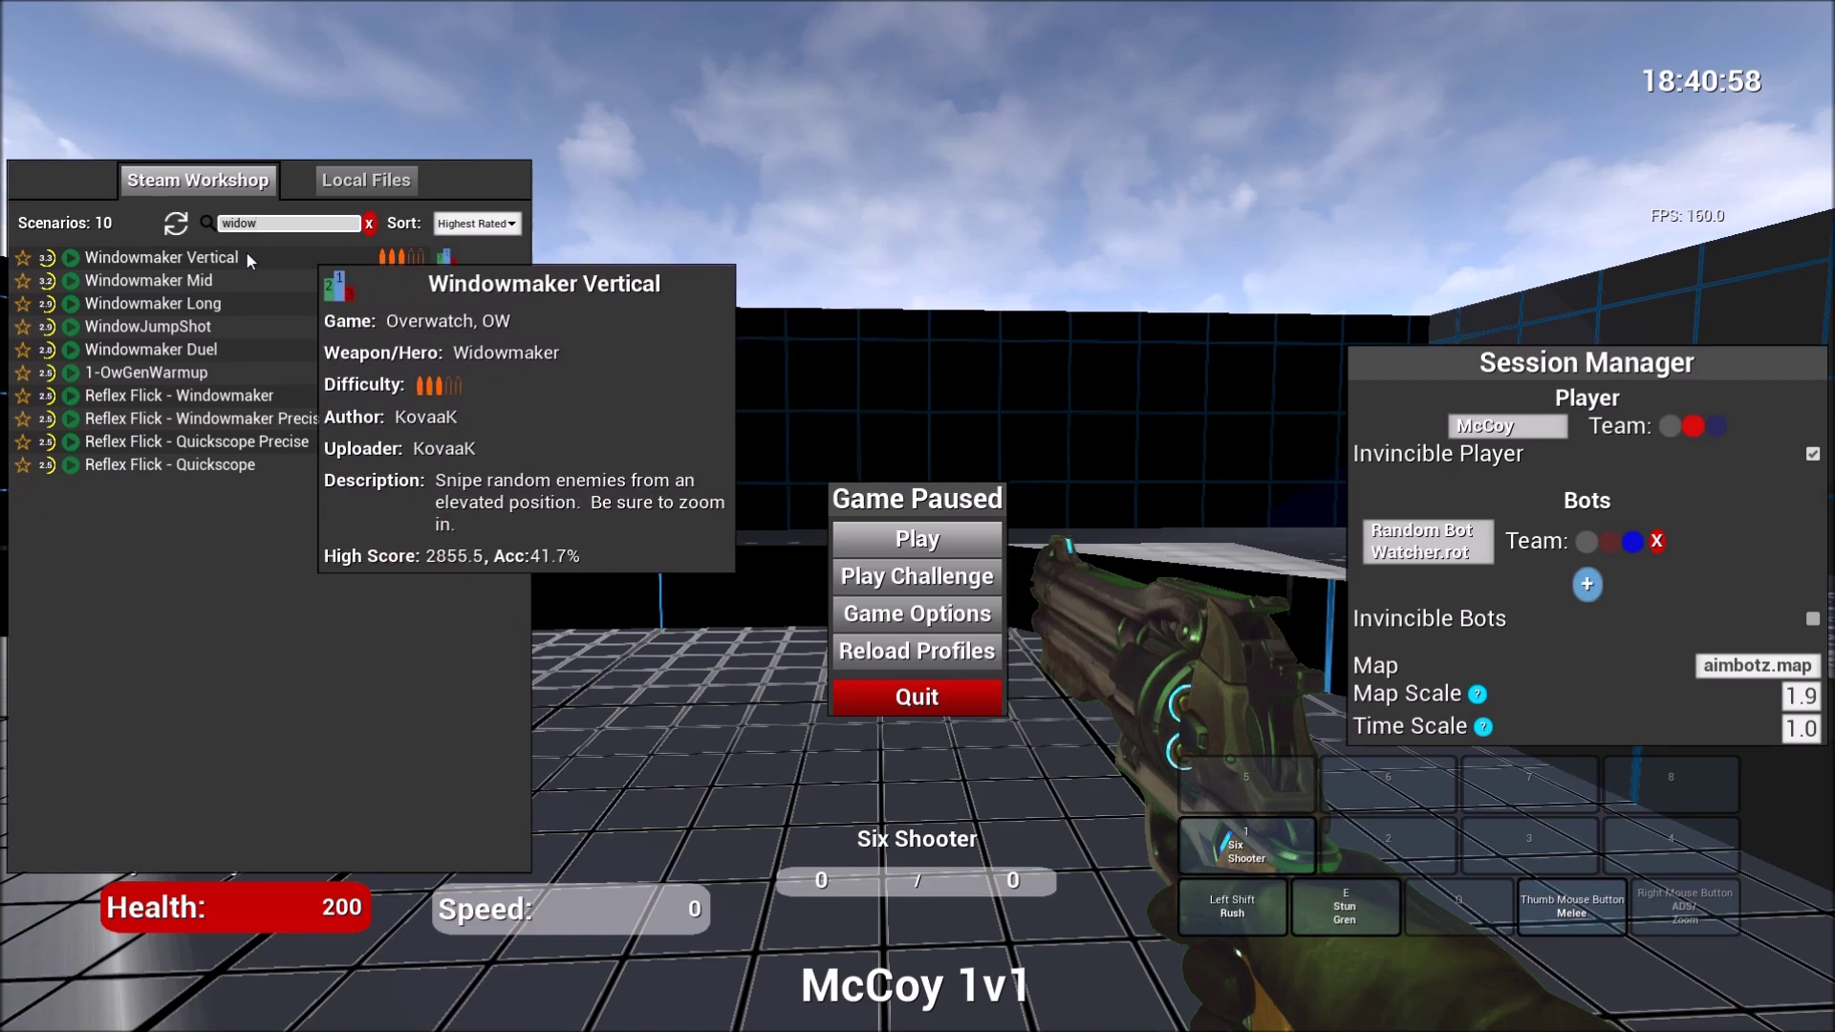
click(194, 262)
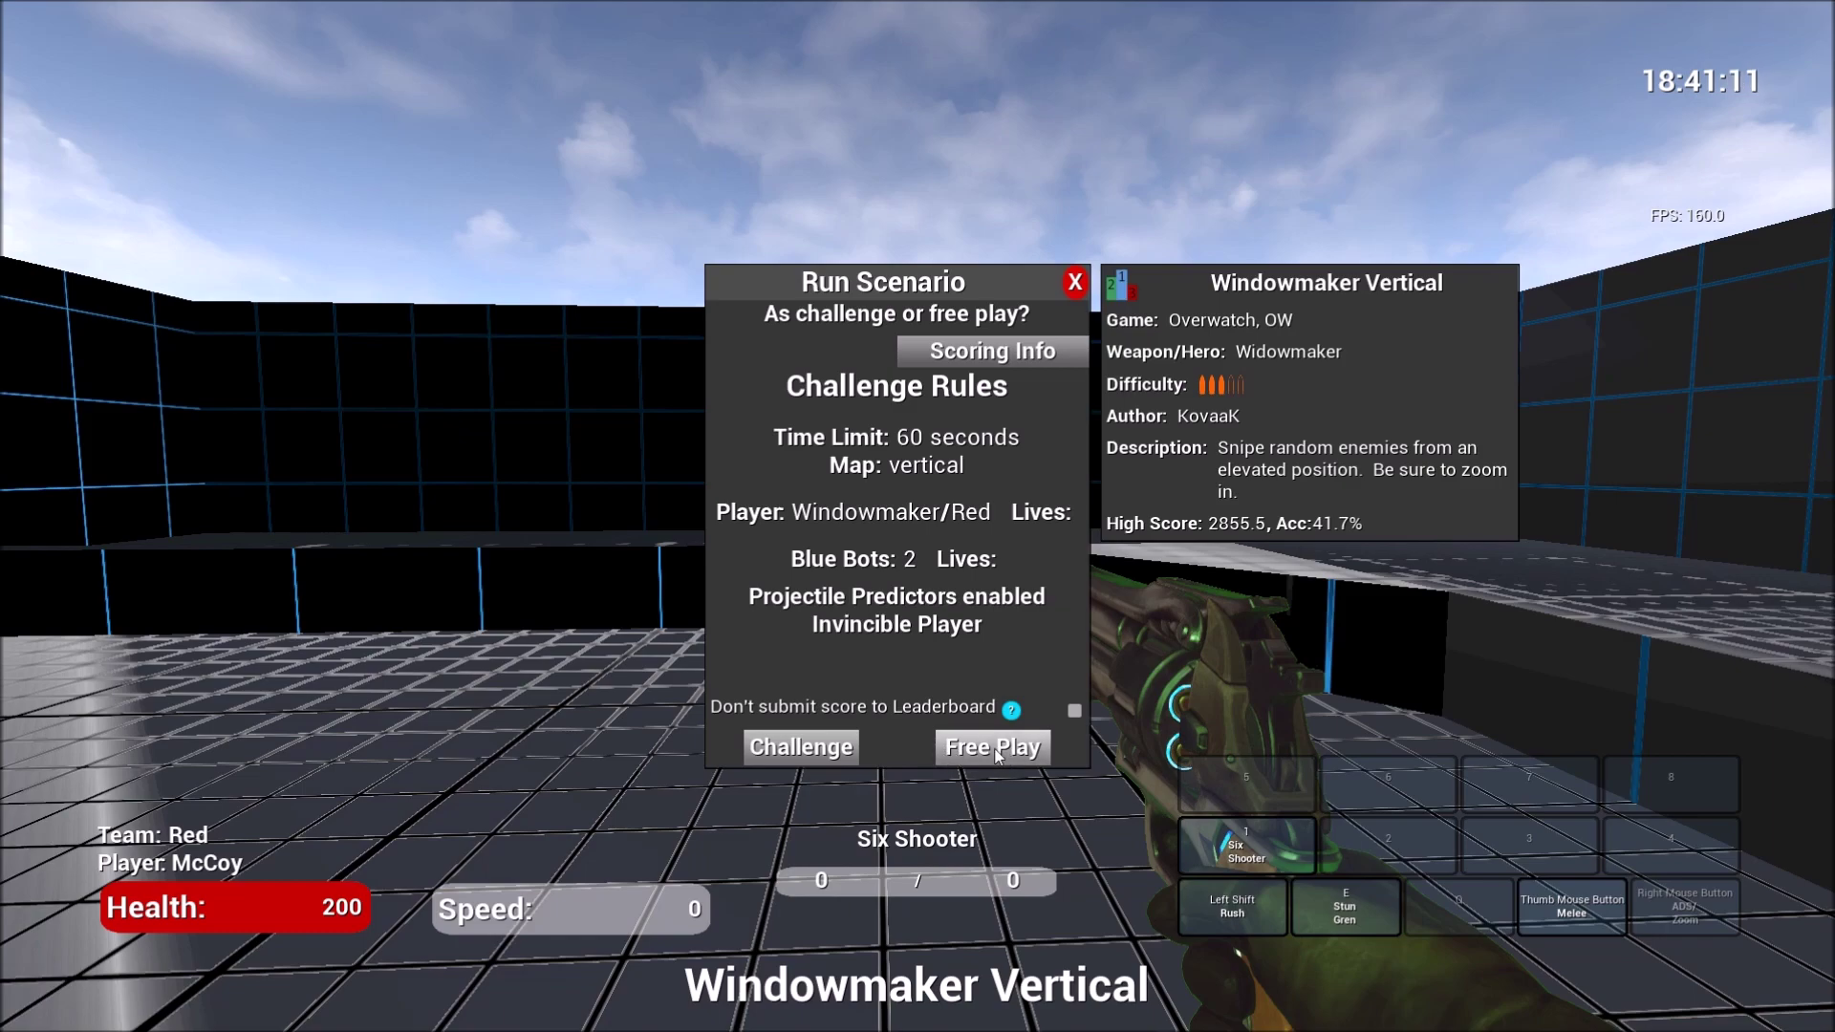
click(994, 751)
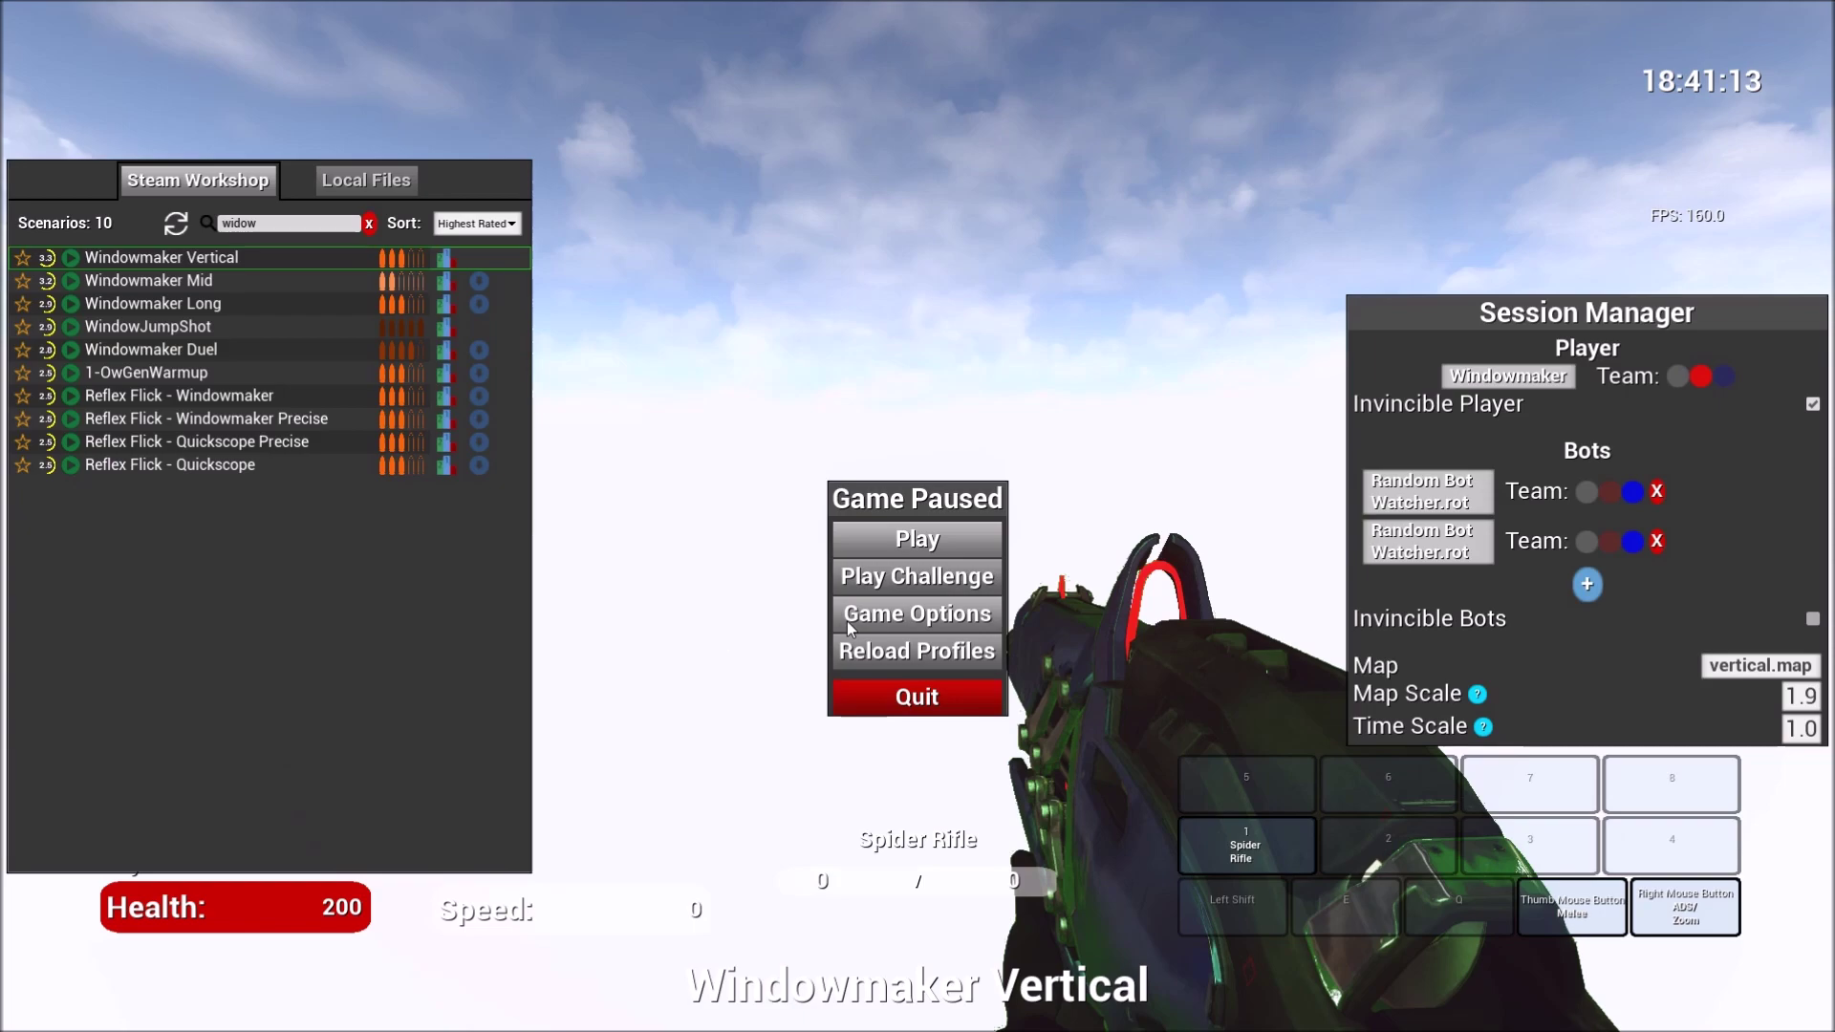
- Switch the weapon list in the game's weapon options to the Scenario filter
click(847, 623)
click(602, 316)
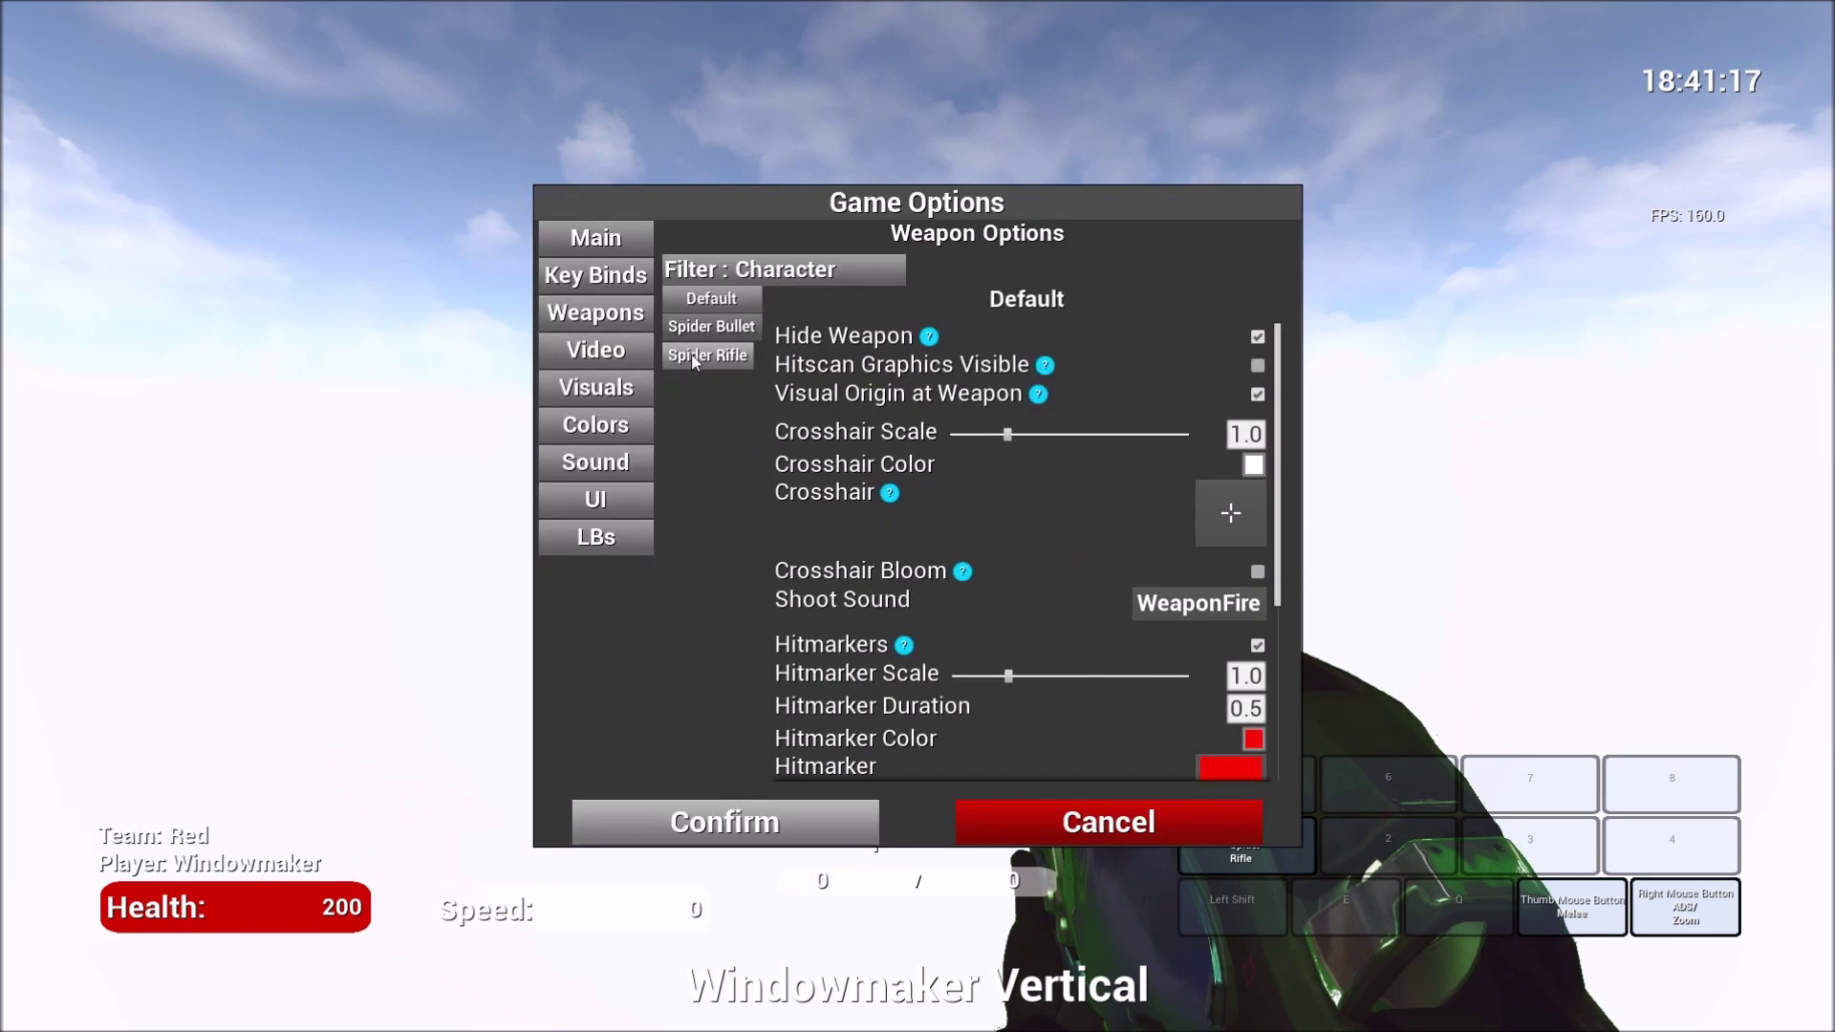
click(797, 279)
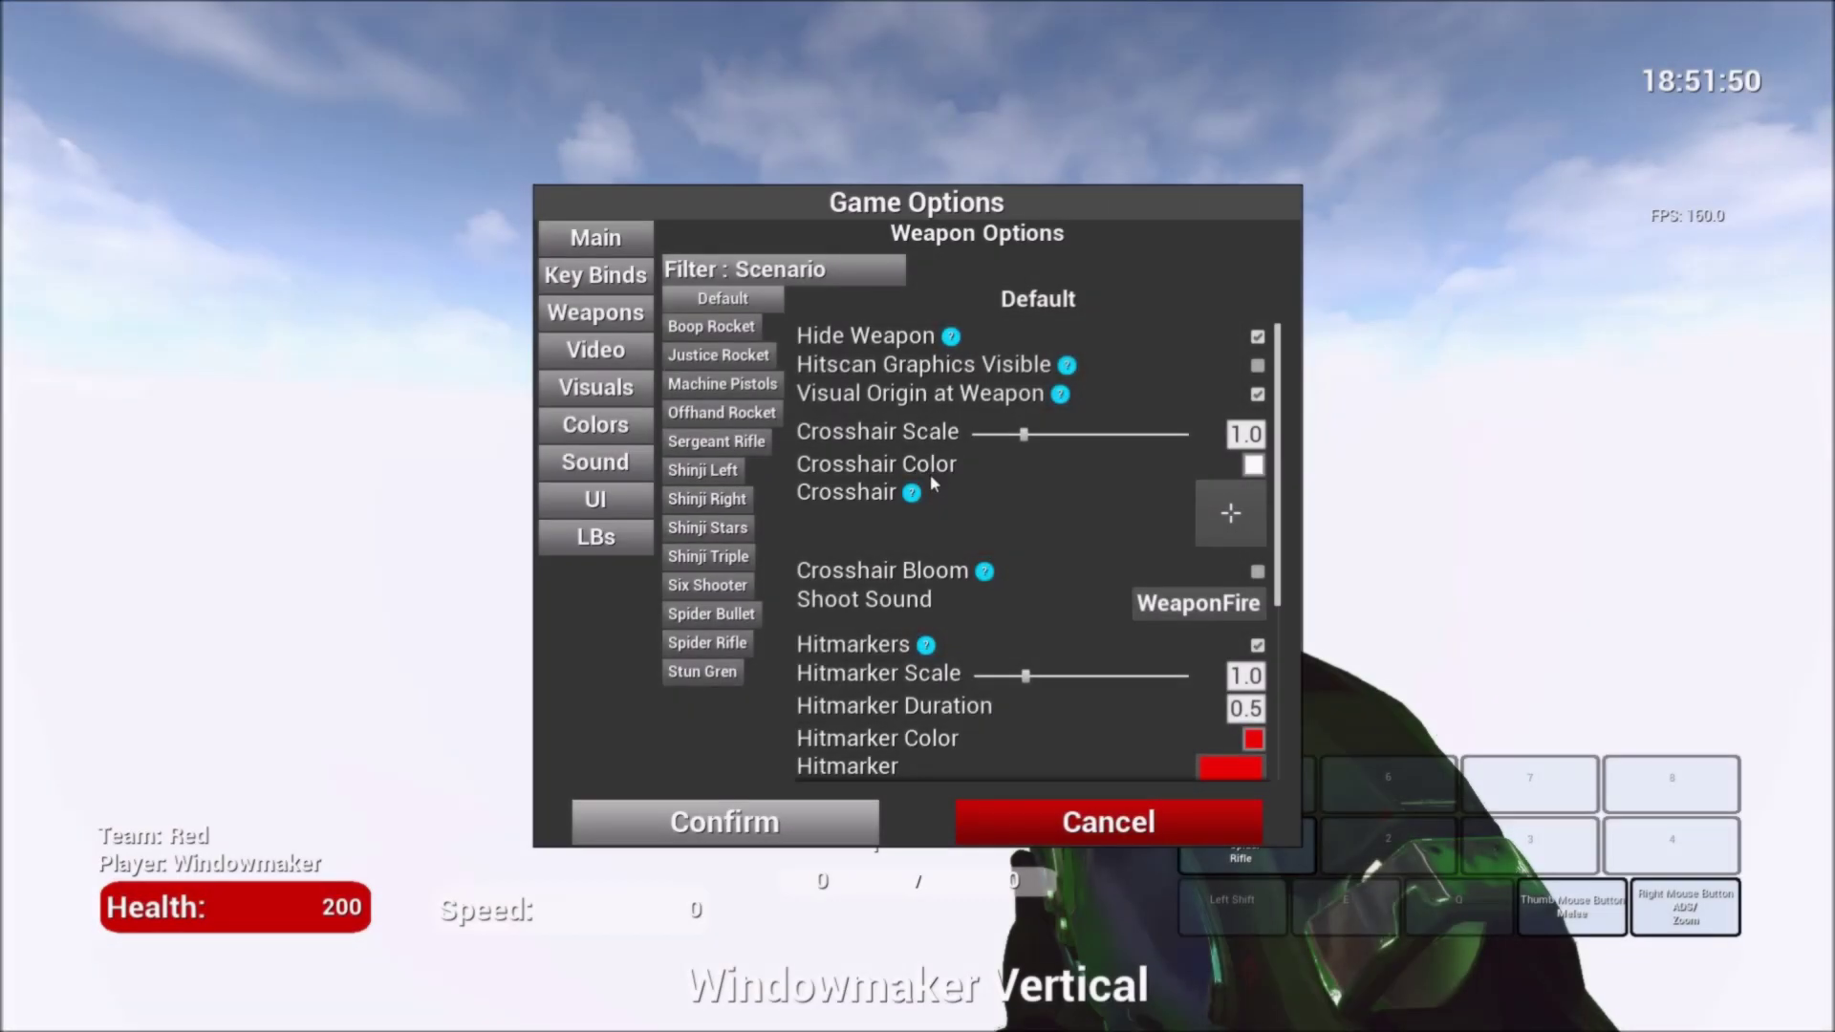
- Set the Boop Rocket's crosshair to the custom image showing a rocket launcher
click(737, 335)
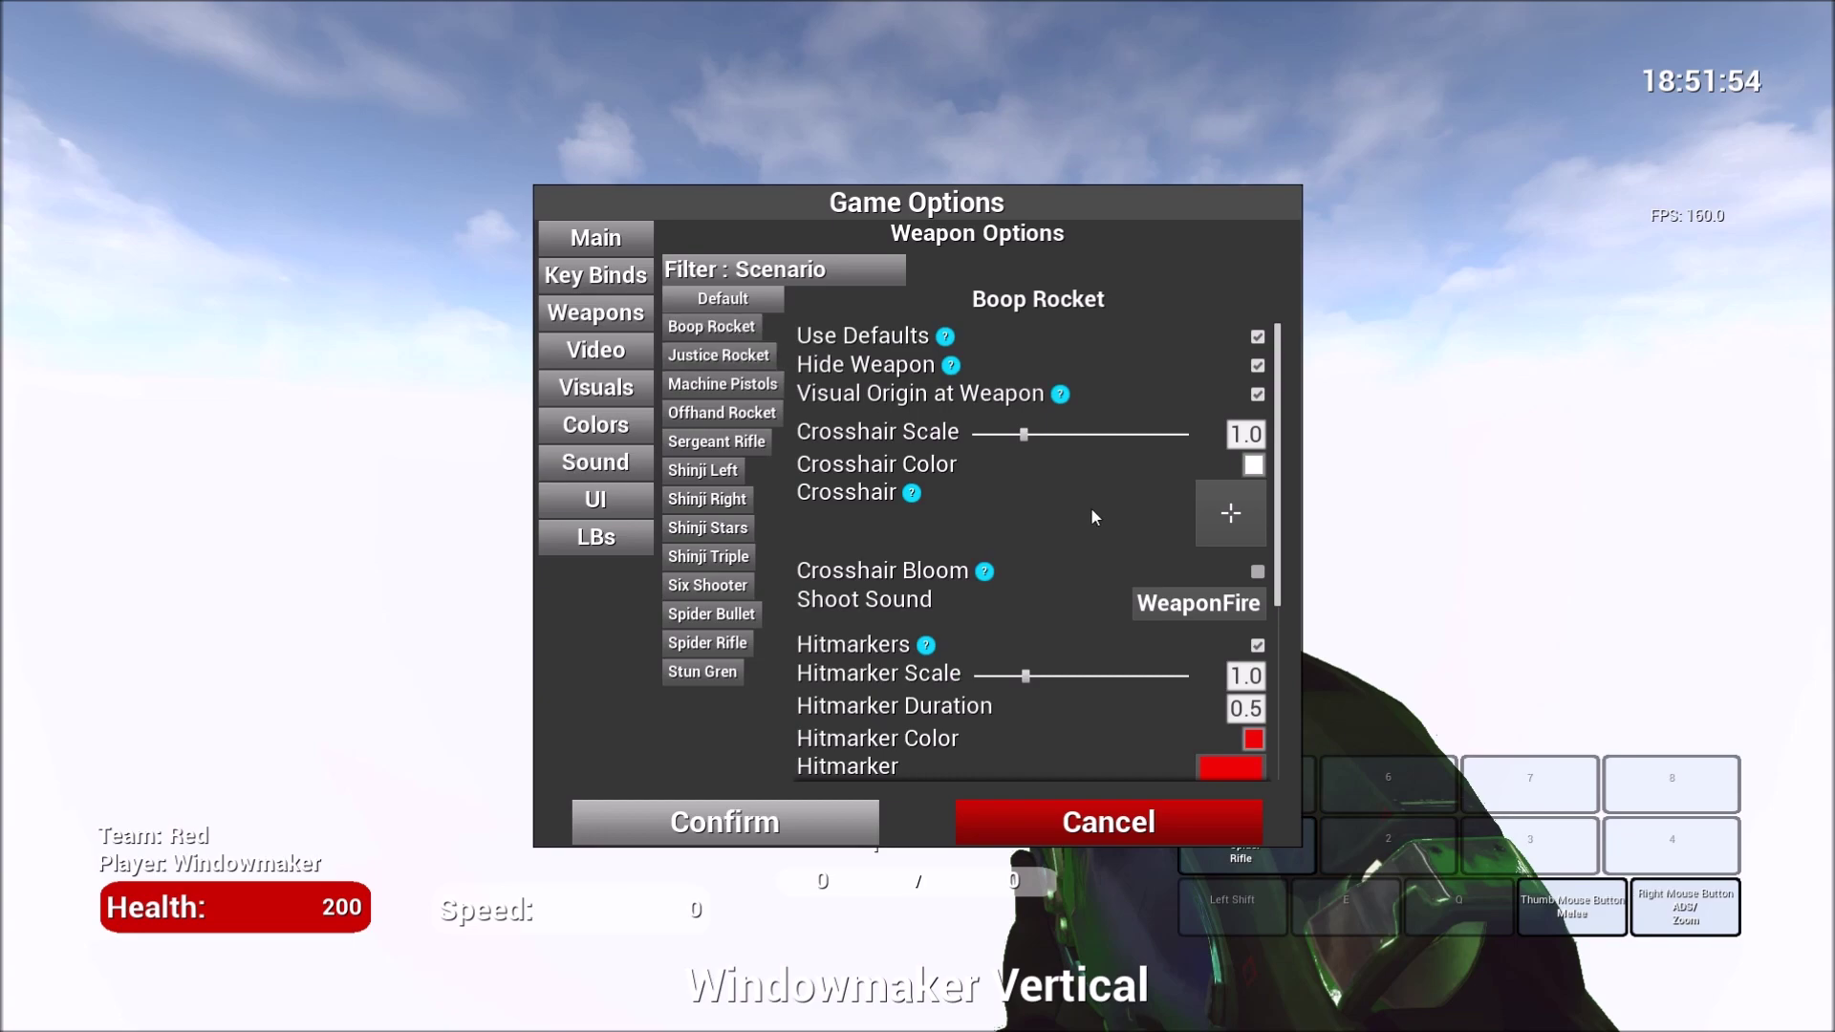
click(1222, 531)
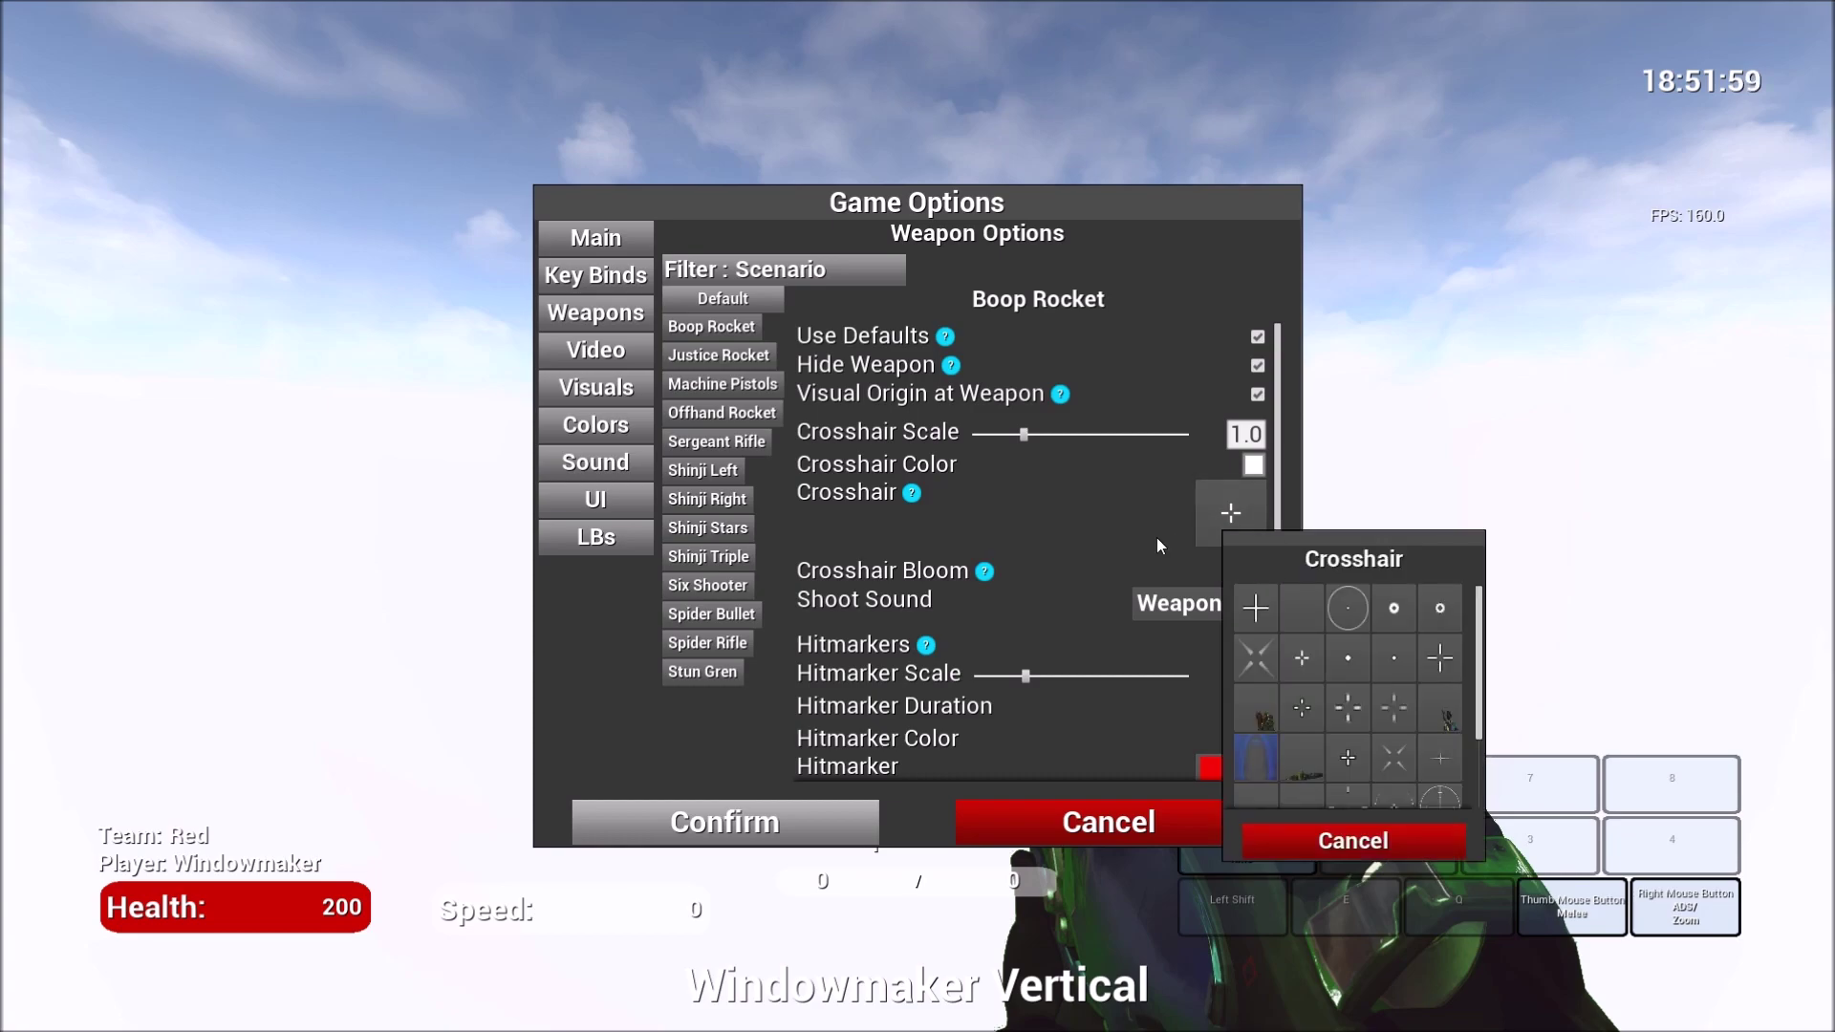
click(1265, 714)
scroll(1143, 499, down, 4)
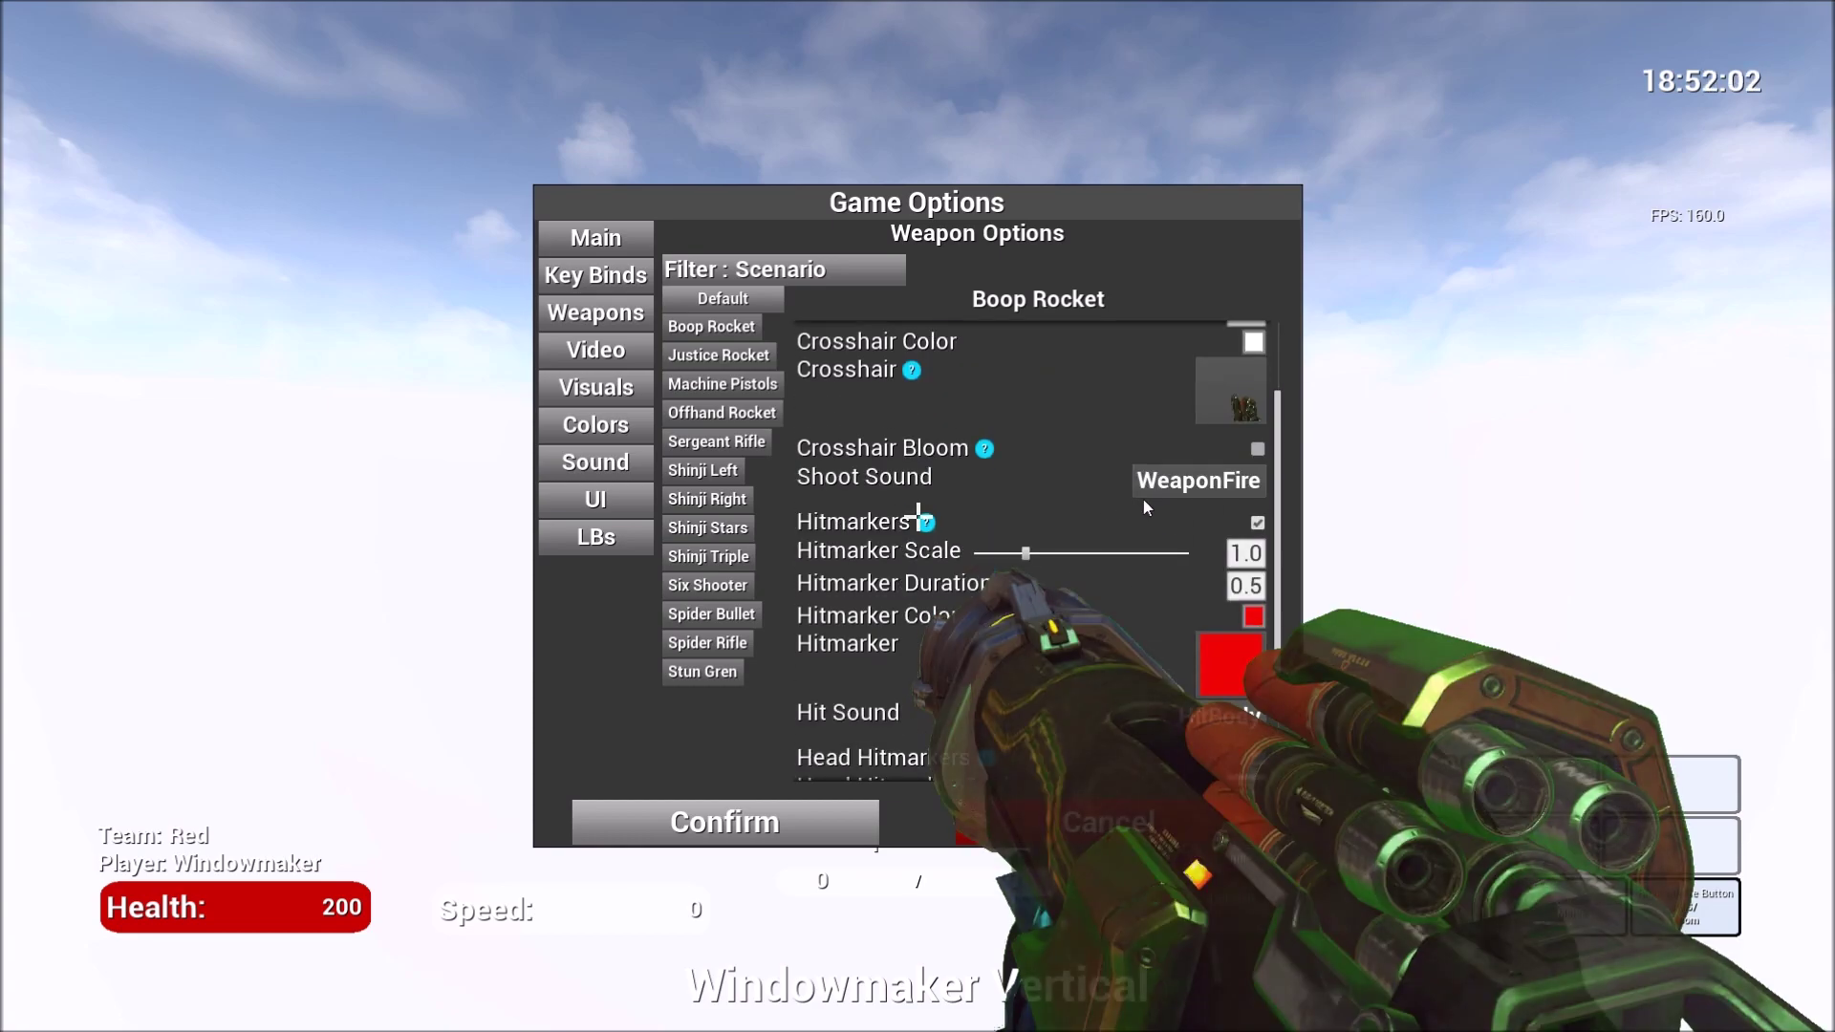
scroll(1034, 511, up, 4)
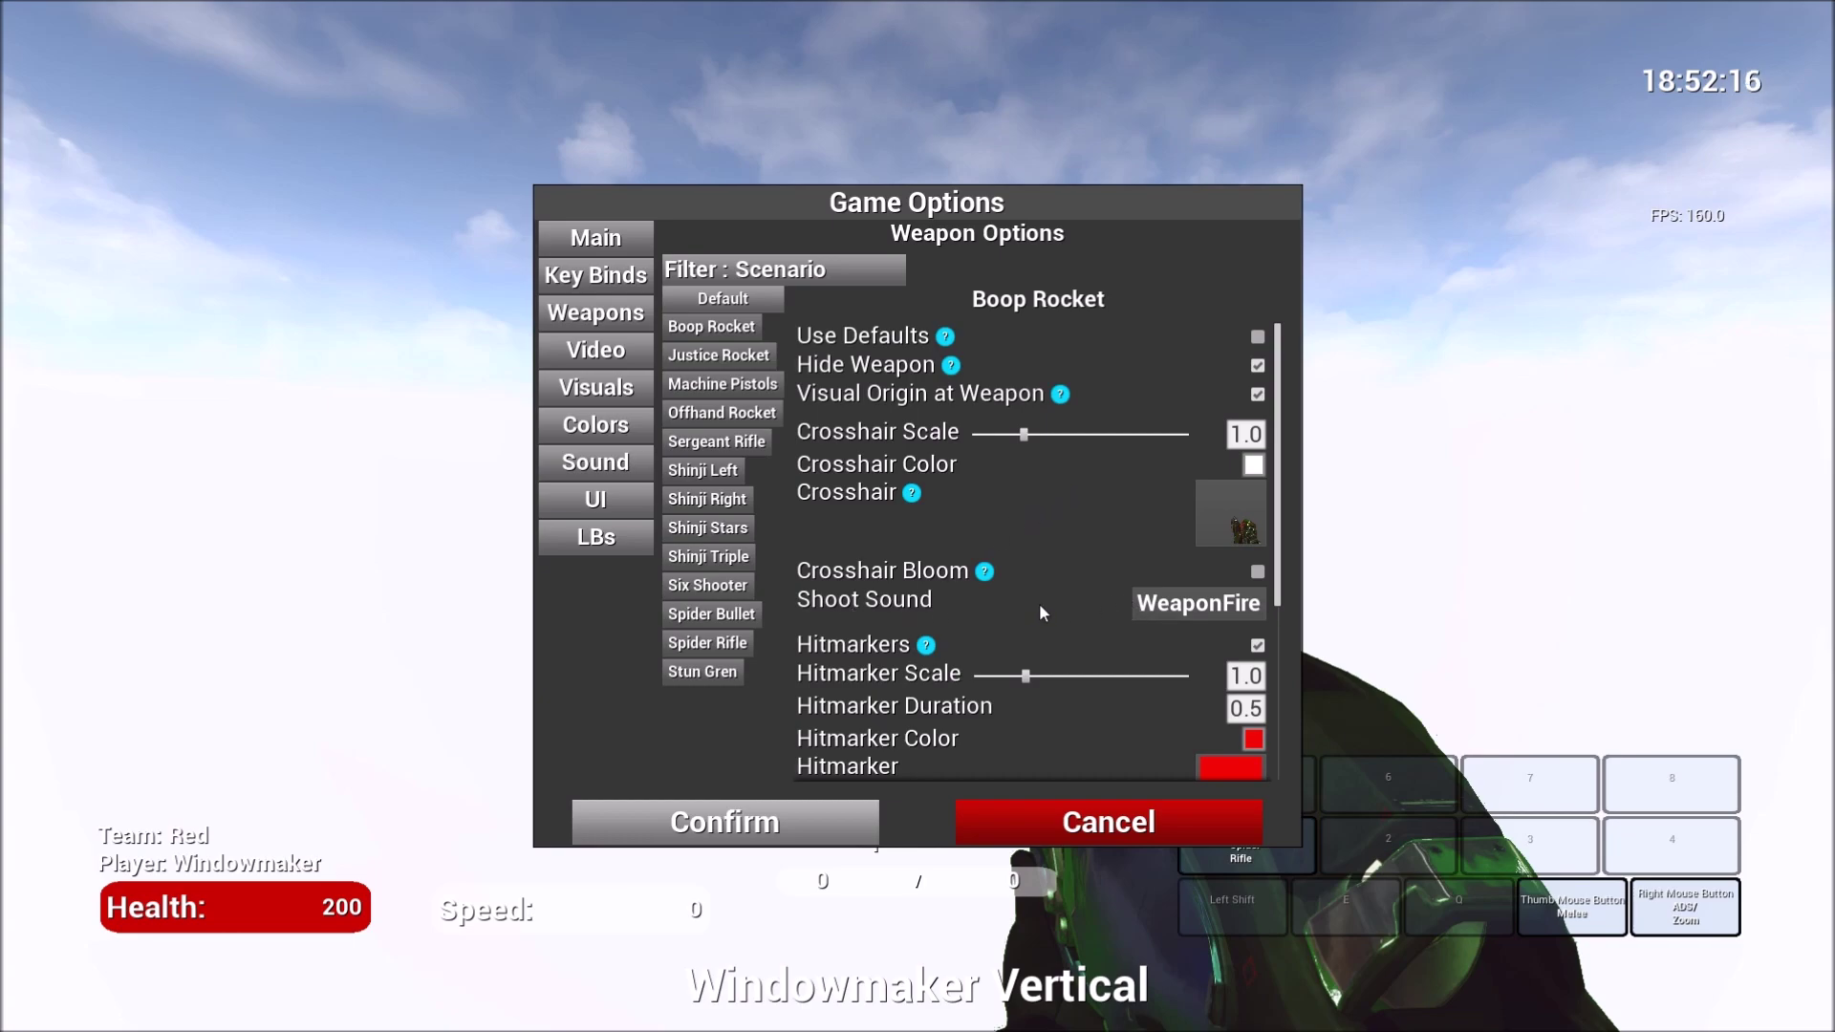
- View the shoot sounds available for the Boop Rocket, keeping the current selection
scroll(1082, 588, down, 1)
click(1188, 579)
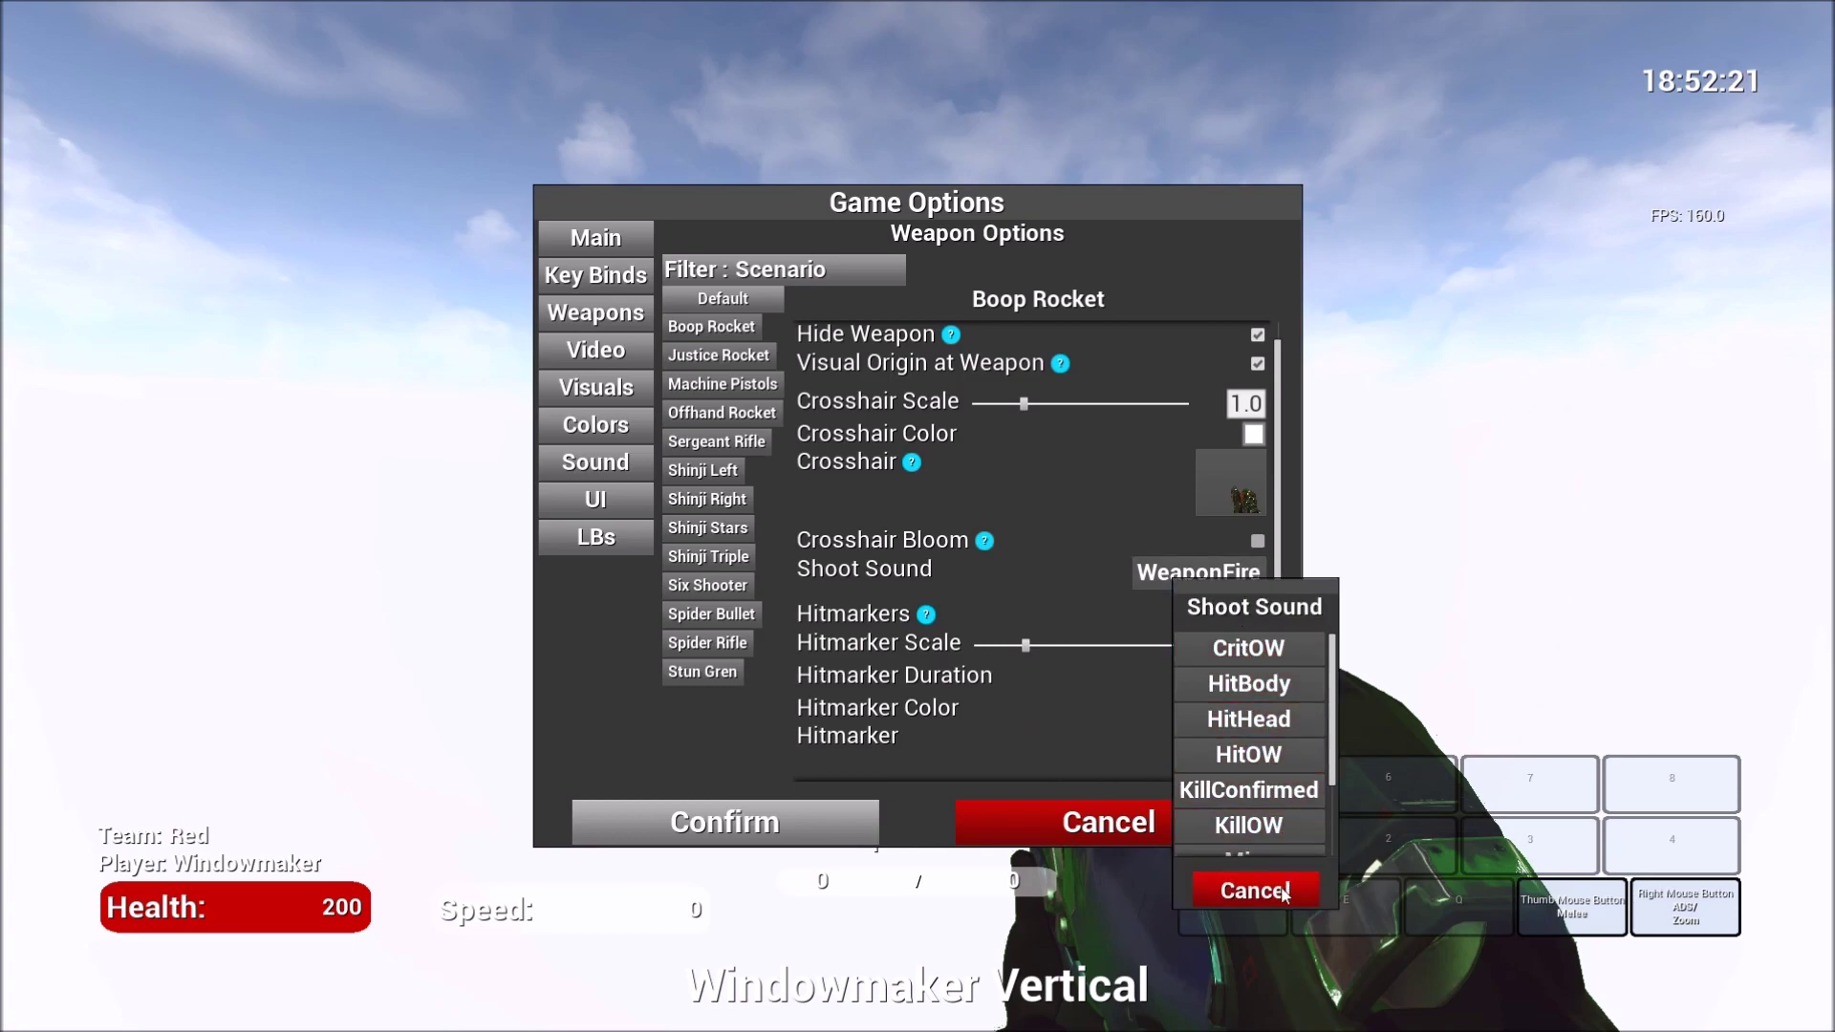
click(1255, 889)
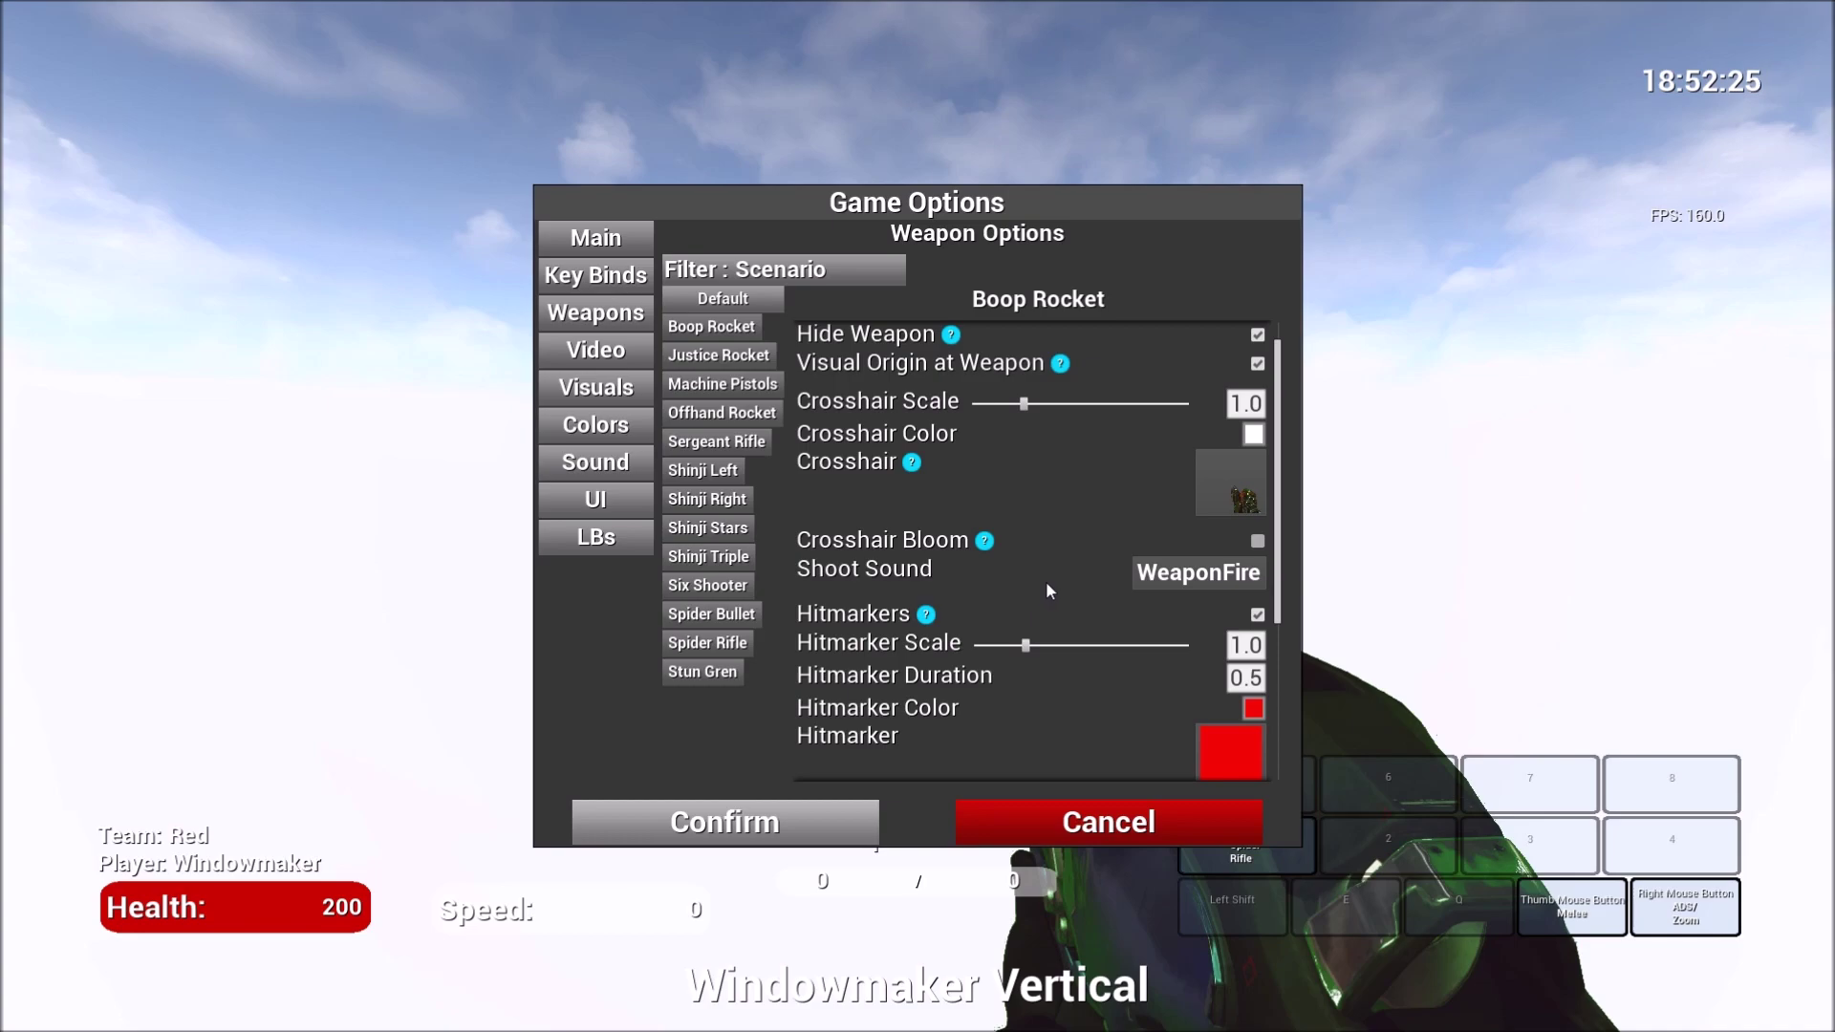
- Set the Boop Rocket's hitmarker color to white
scroll(1080, 488, down, 2)
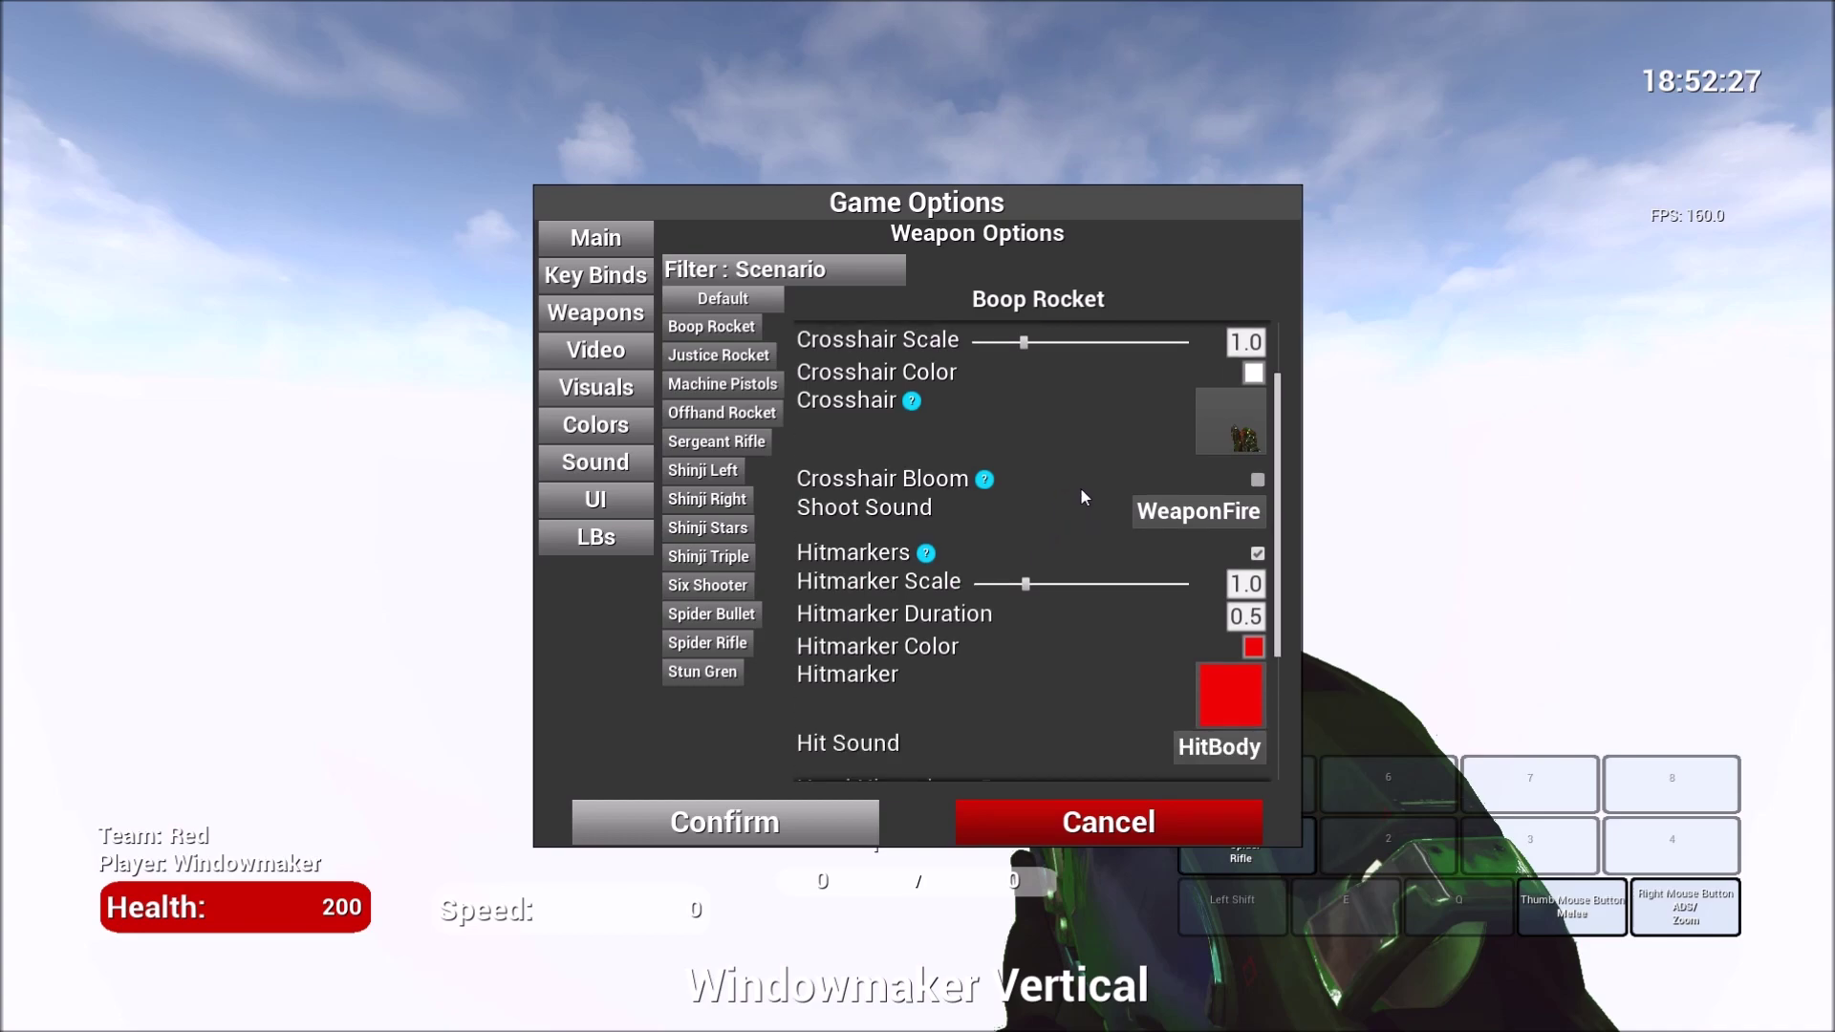
scroll(1066, 594, down, 1)
scroll(1068, 595, down, 3)
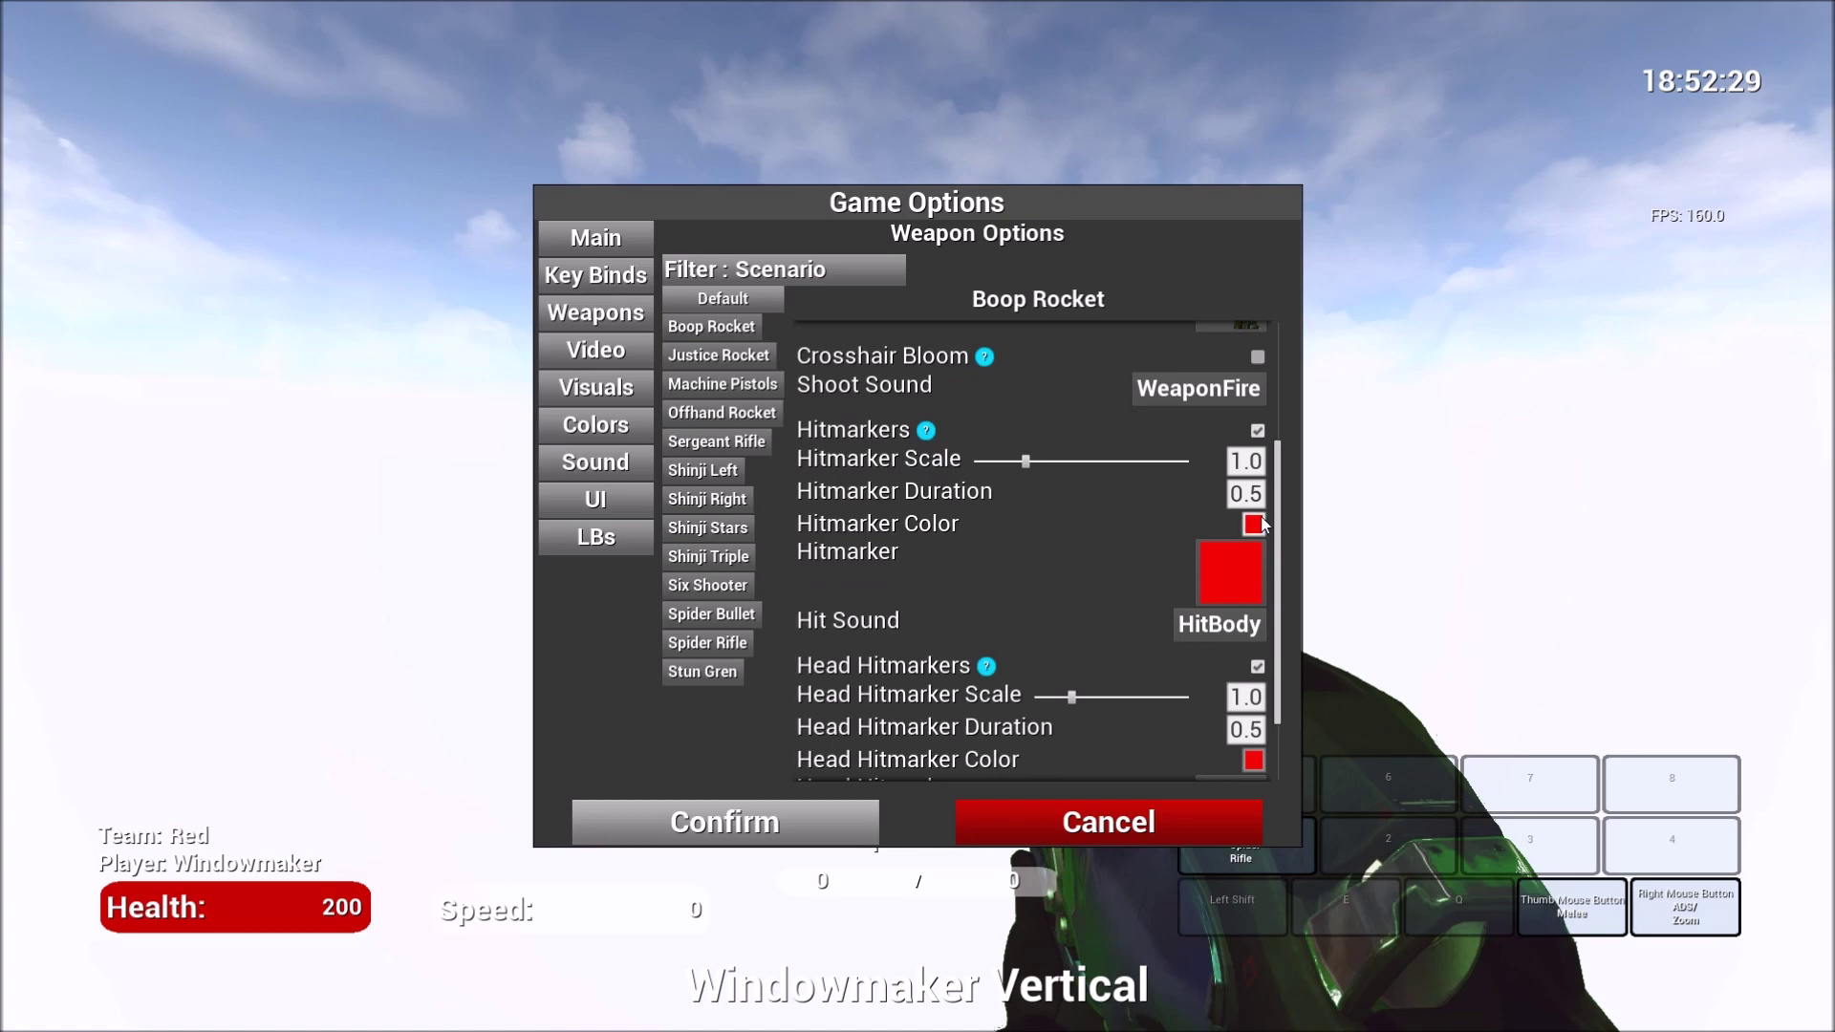
click(1254, 524)
click(1349, 563)
click(1348, 824)
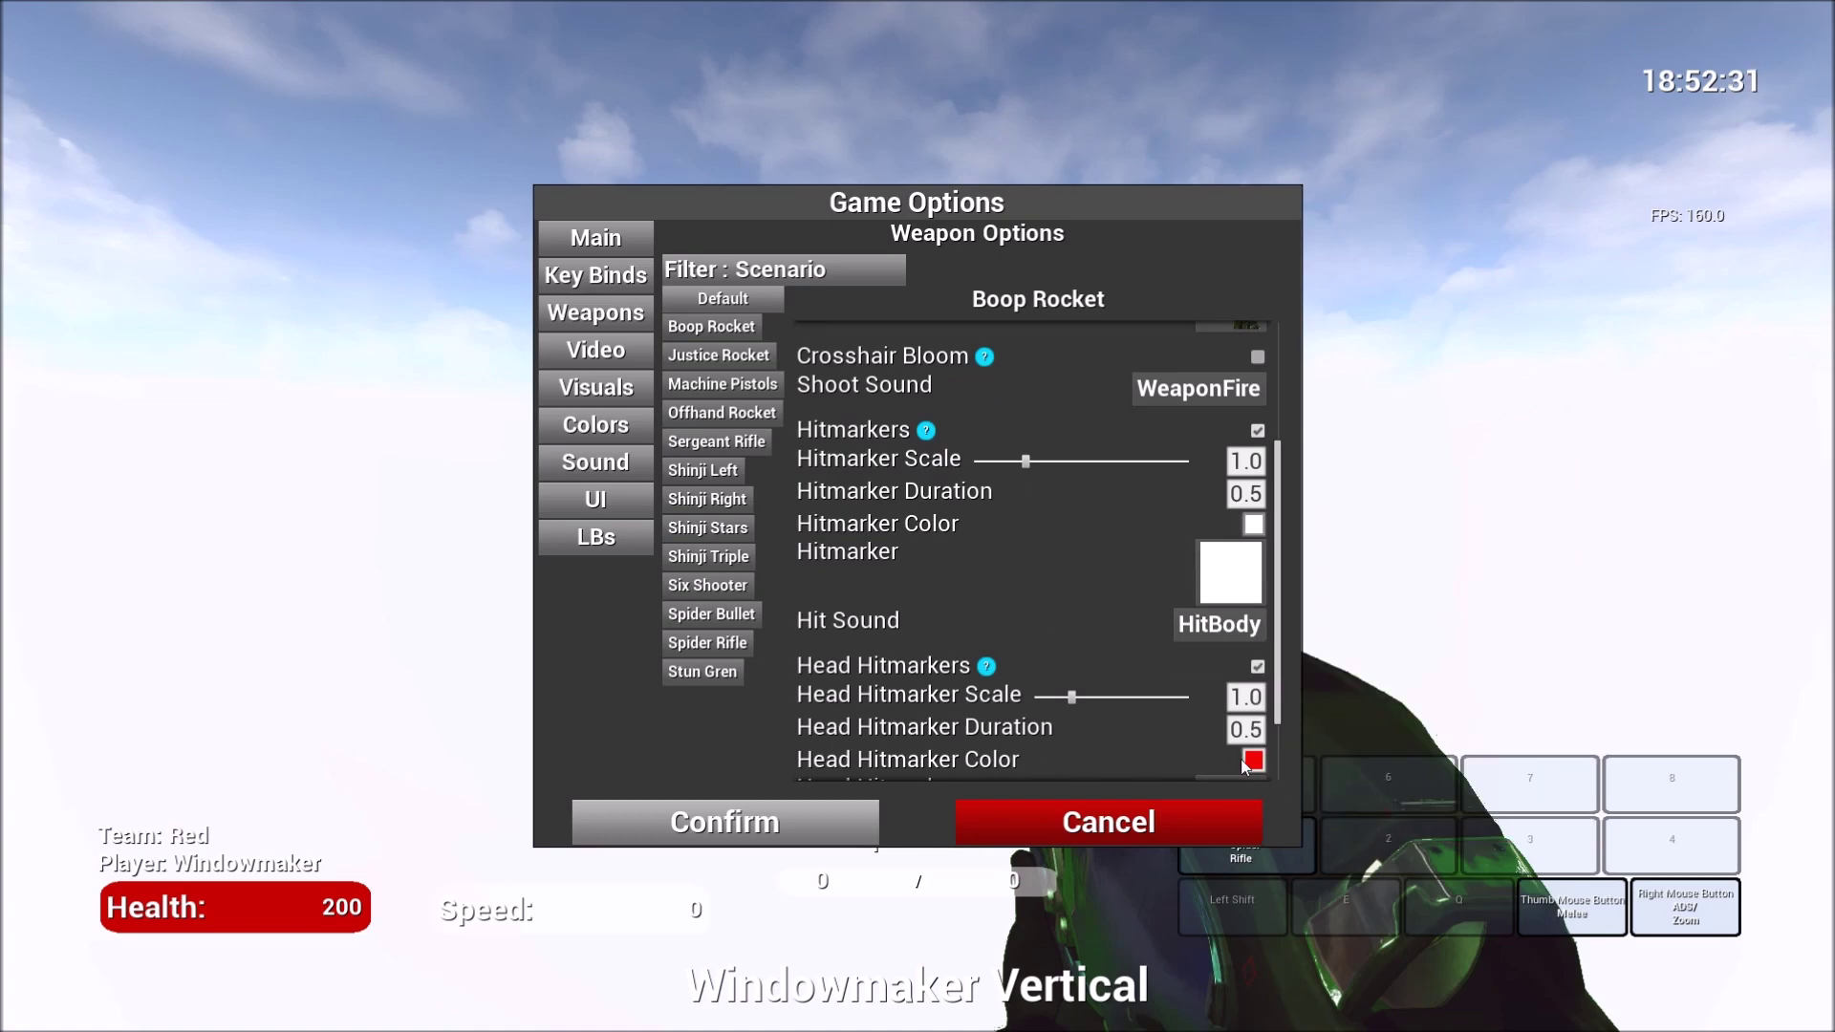
- Set the Boop Rocket's body hitmarker to the custom thin X-shaped hitmarker image
scroll(1104, 588, down, 3)
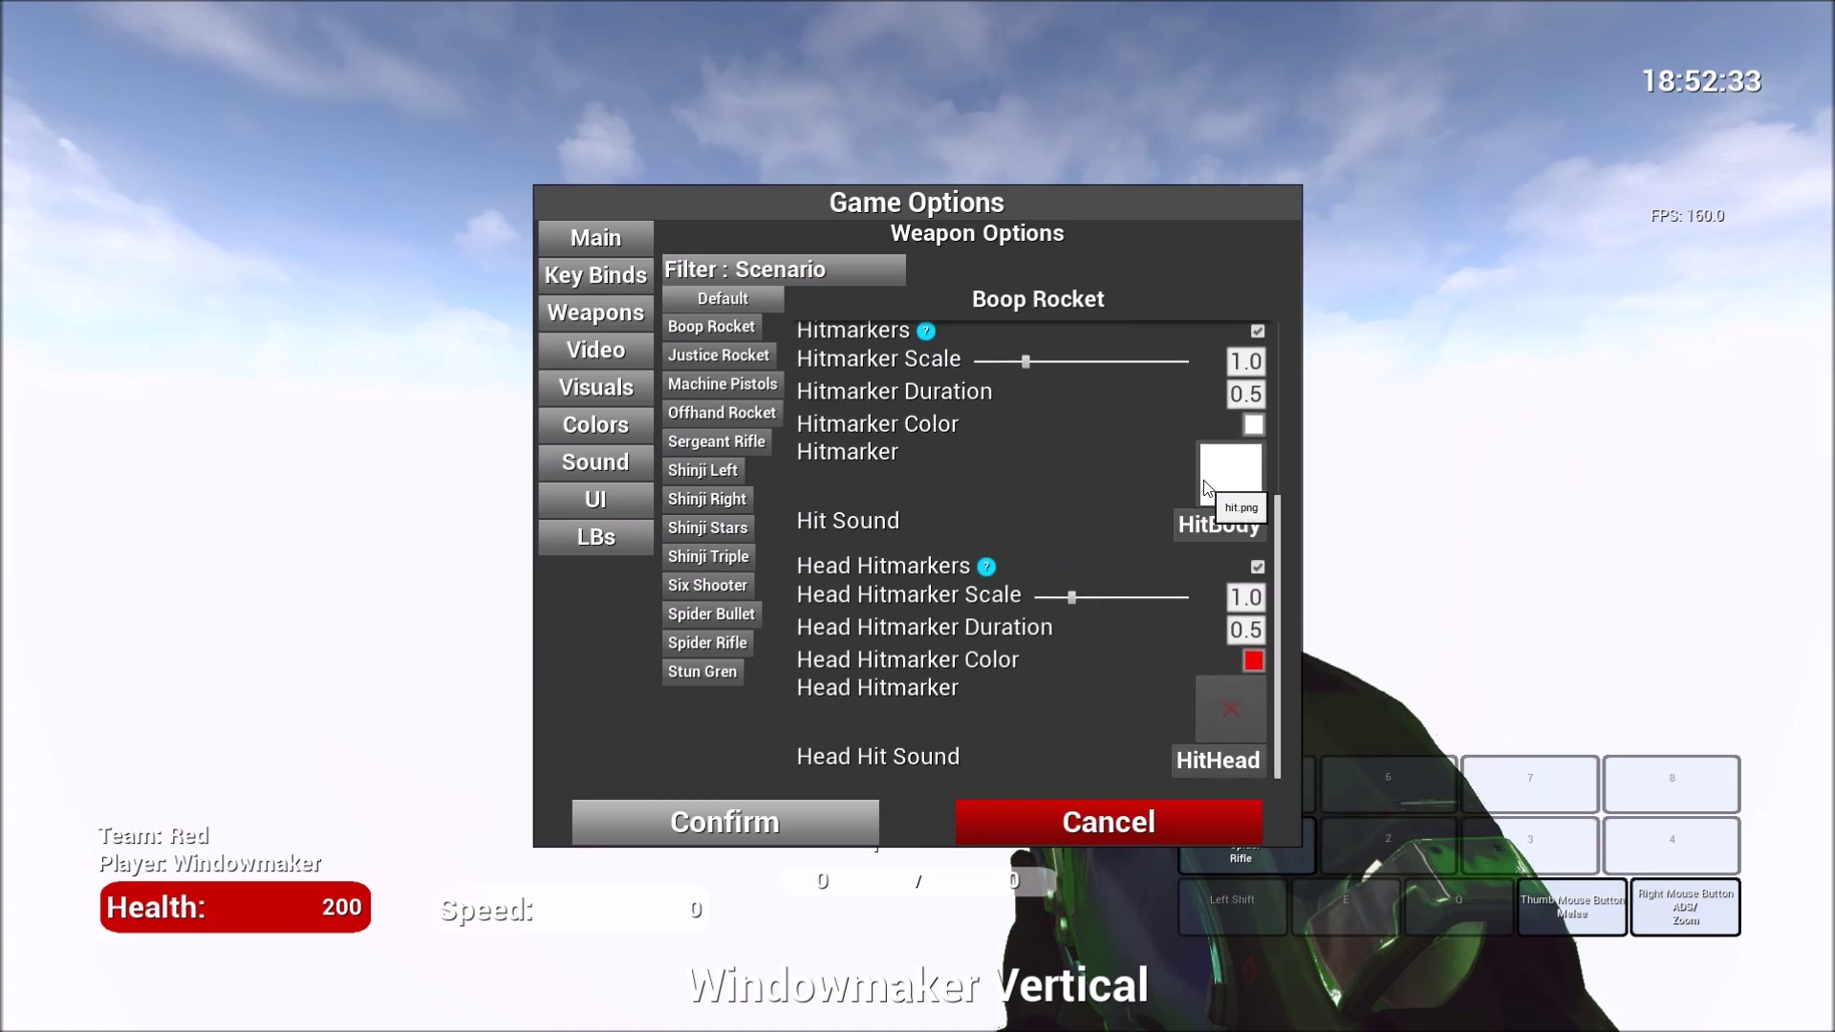
click(1229, 485)
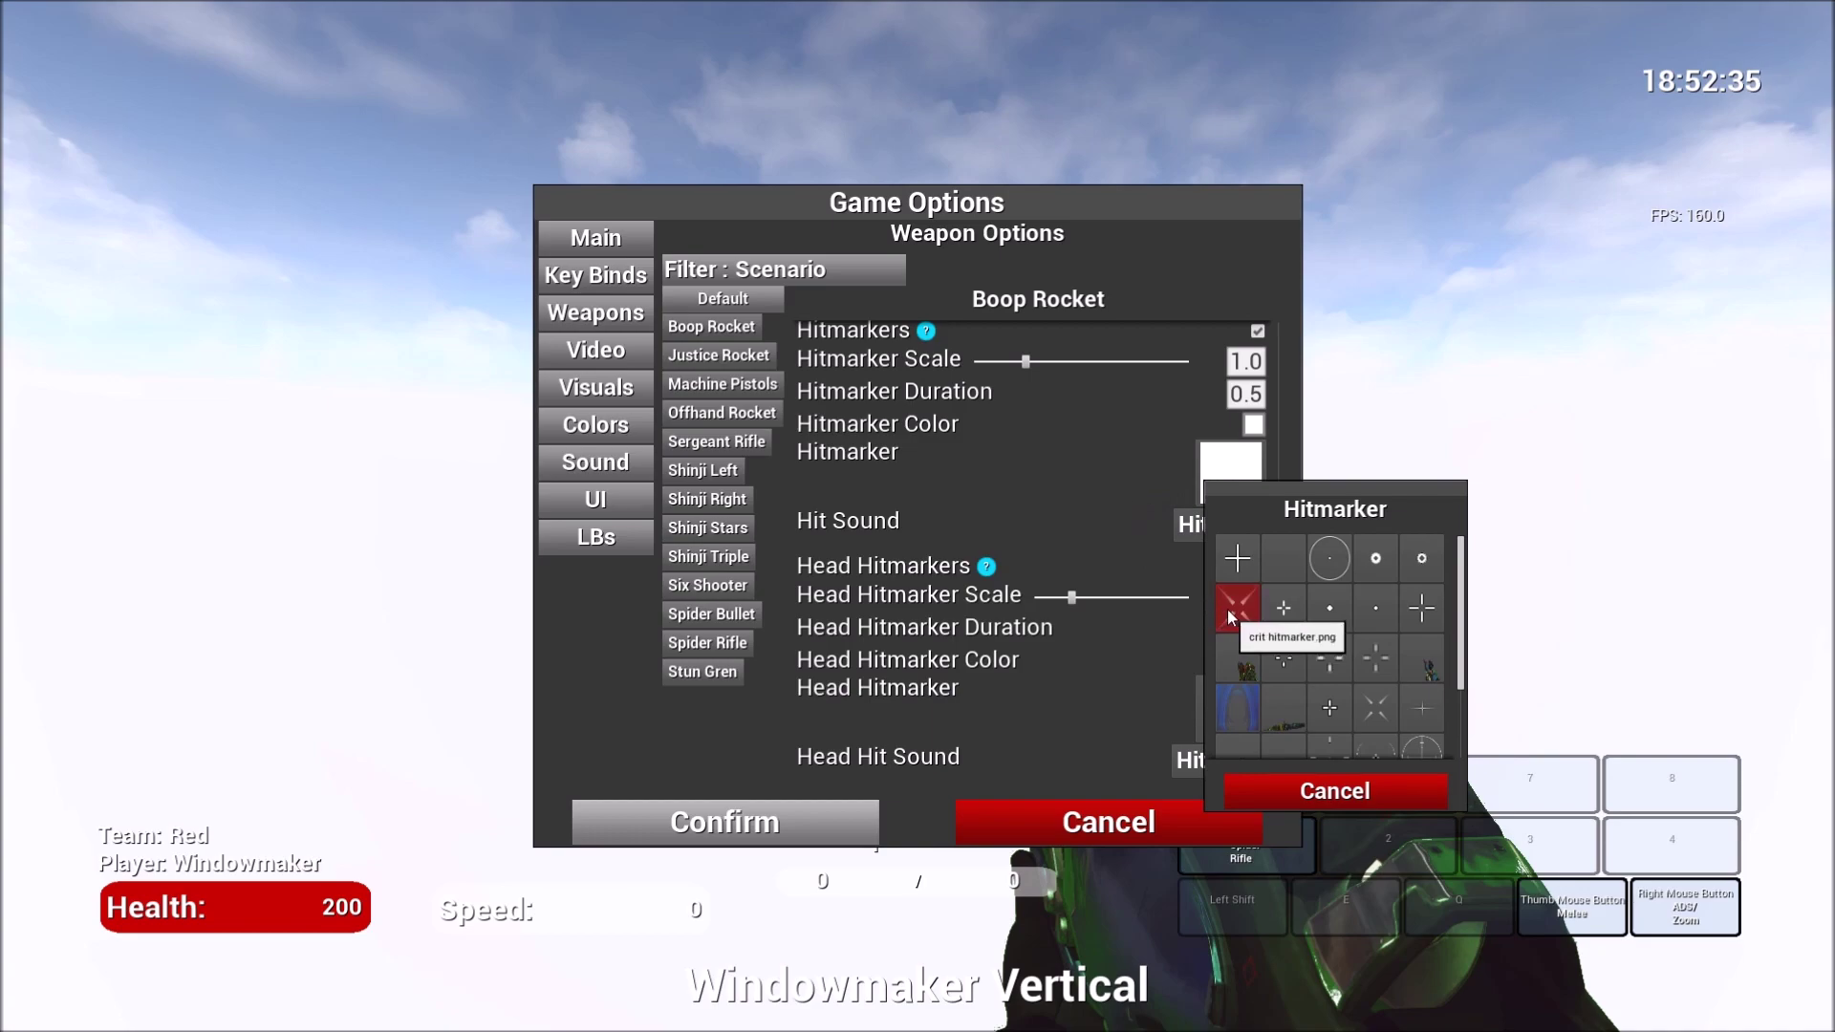
scroll(1281, 617, down, 2)
click(1380, 623)
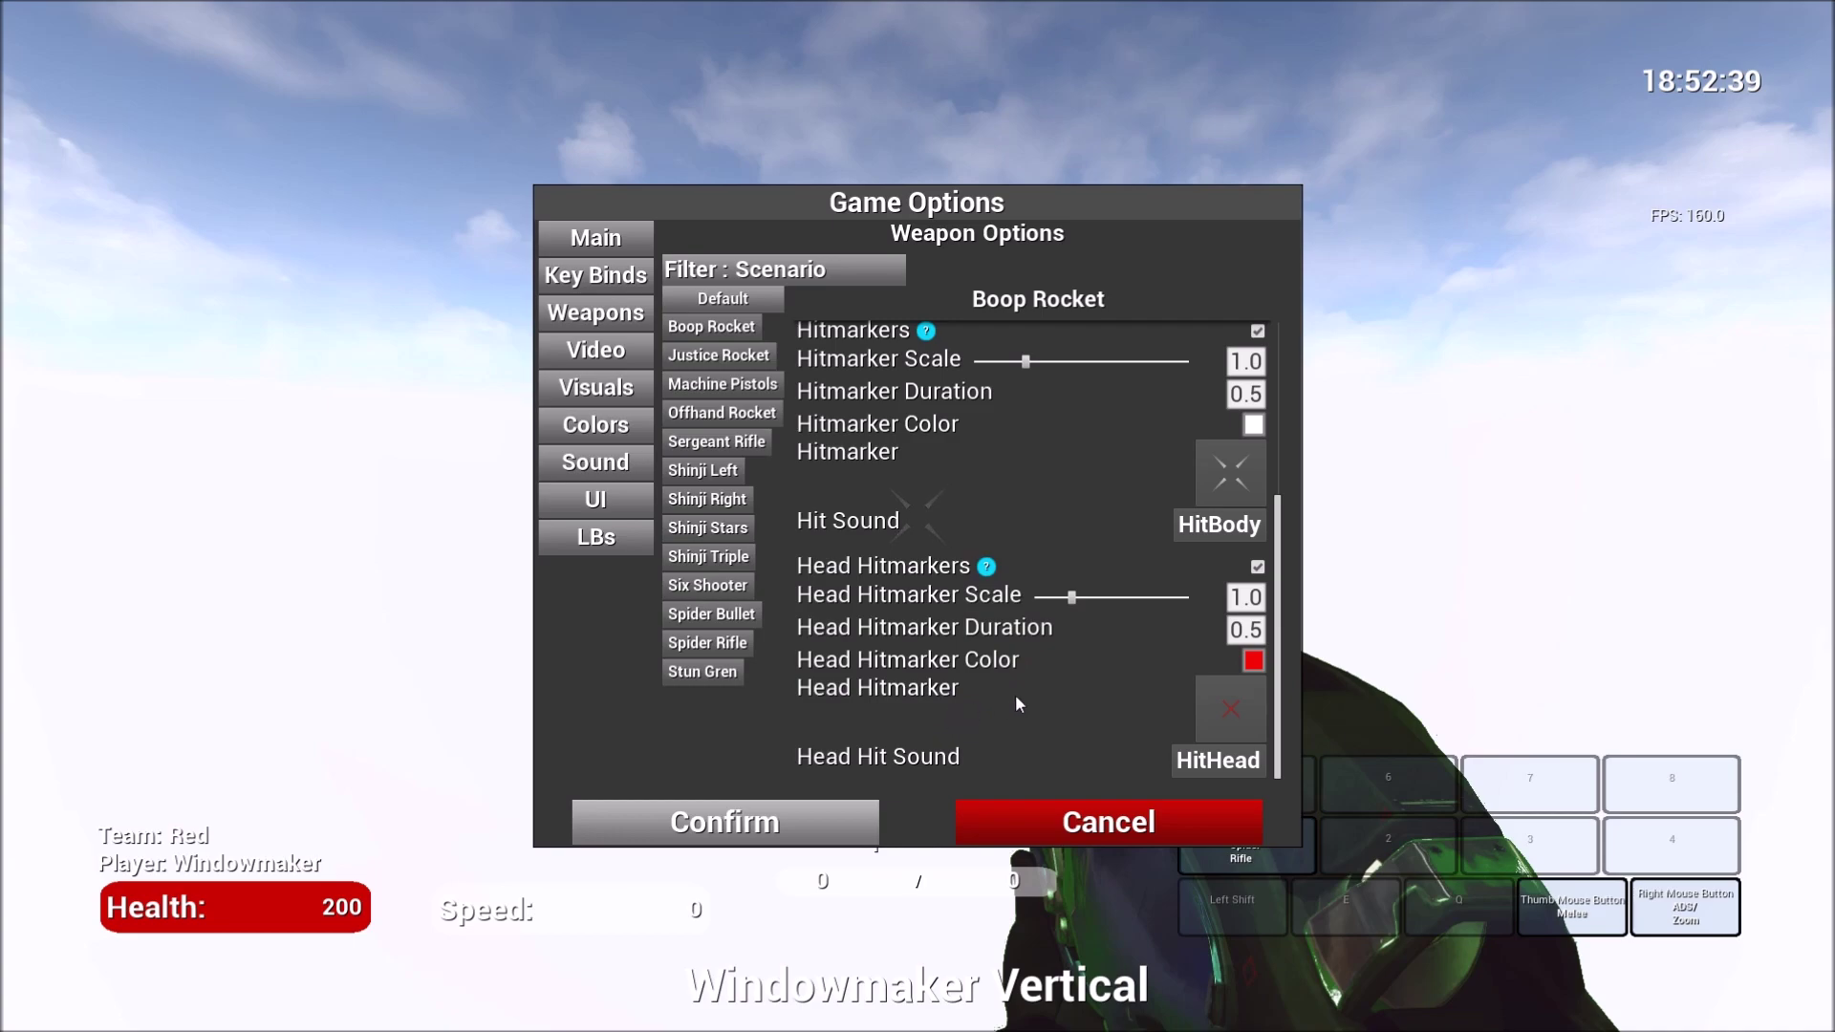
- Set the Boop Rocket's head hitmarker to crit hitmarker.png and its color to white (255, 255, 255)
click(1228, 712)
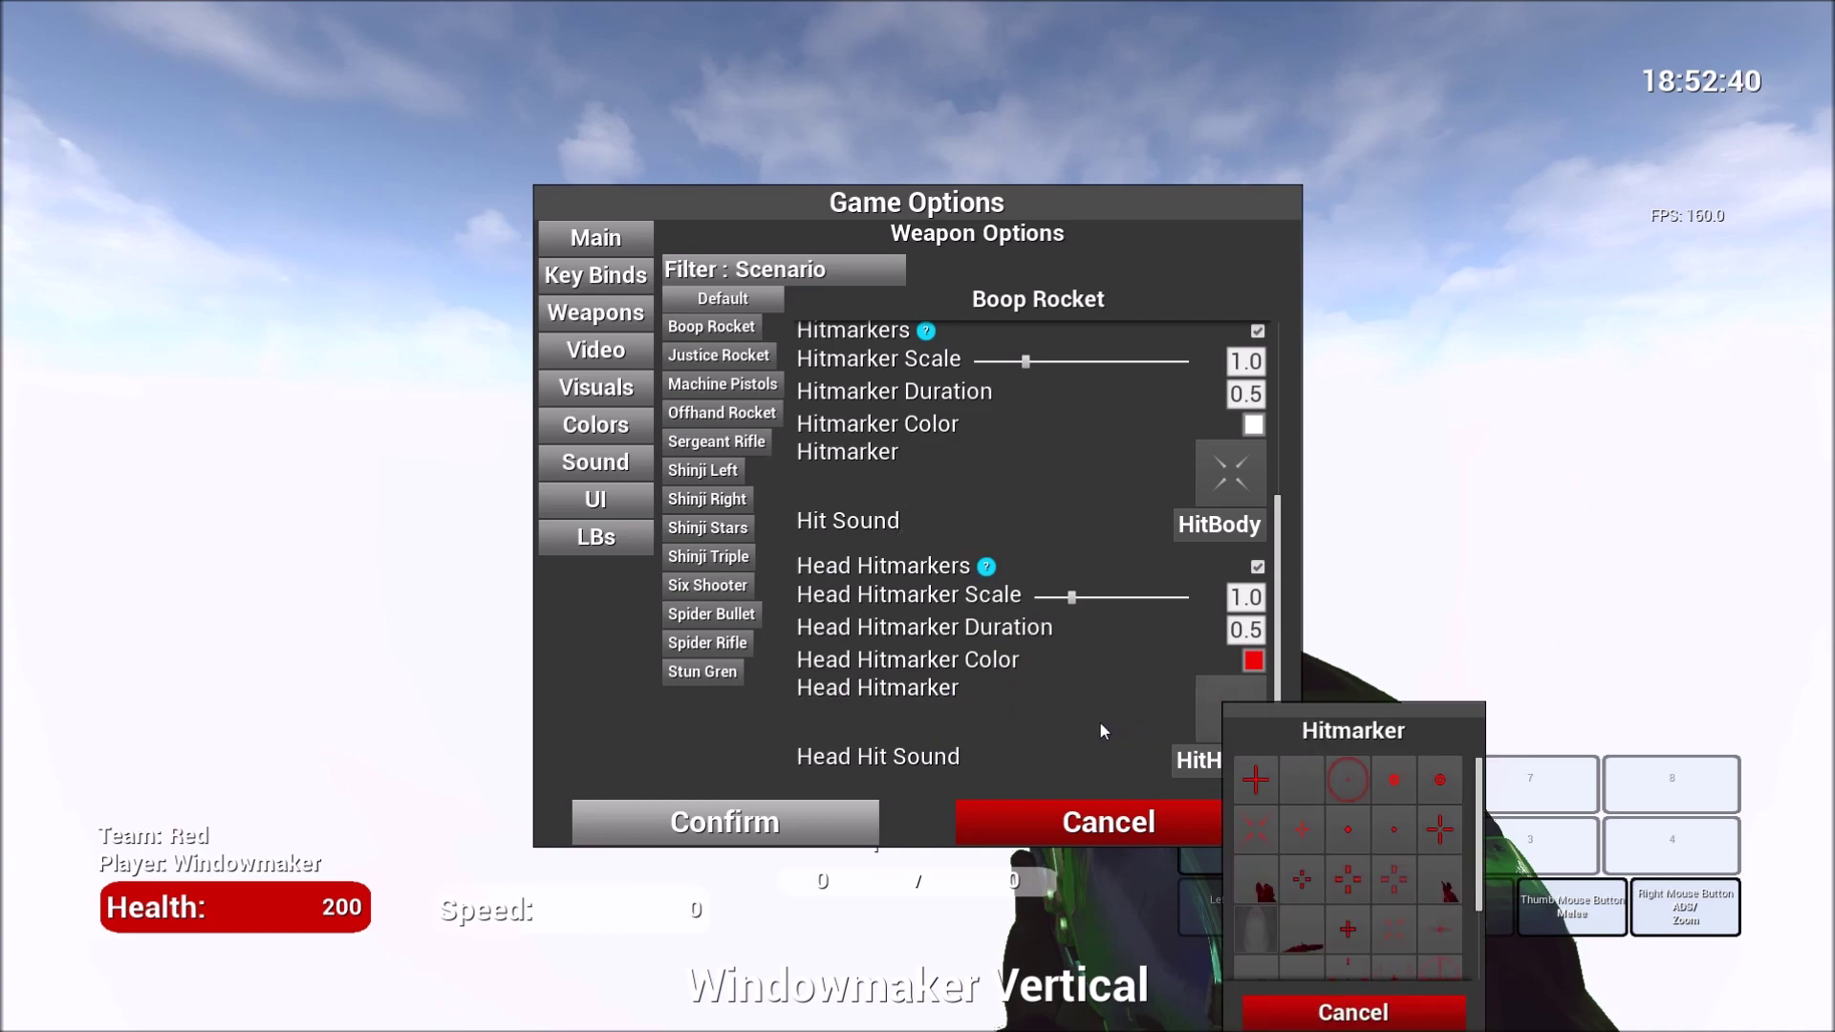
click(1266, 835)
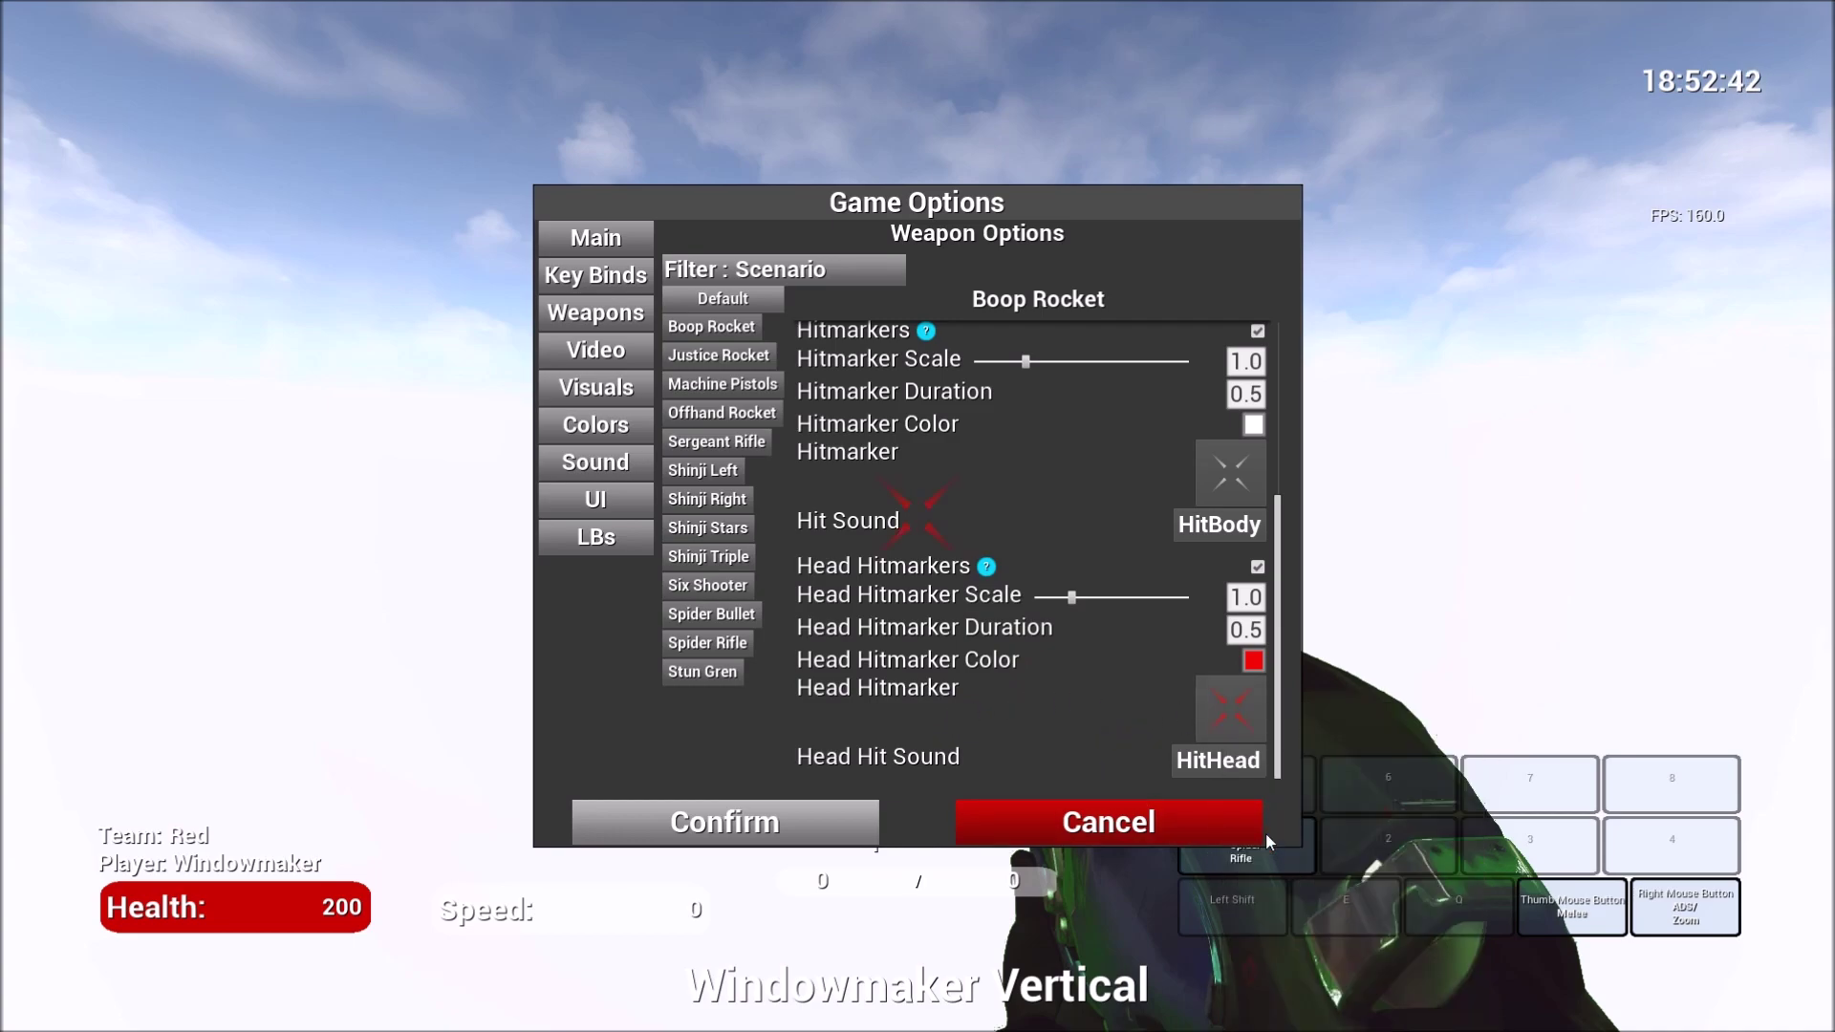
click(1256, 666)
click(1345, 716)
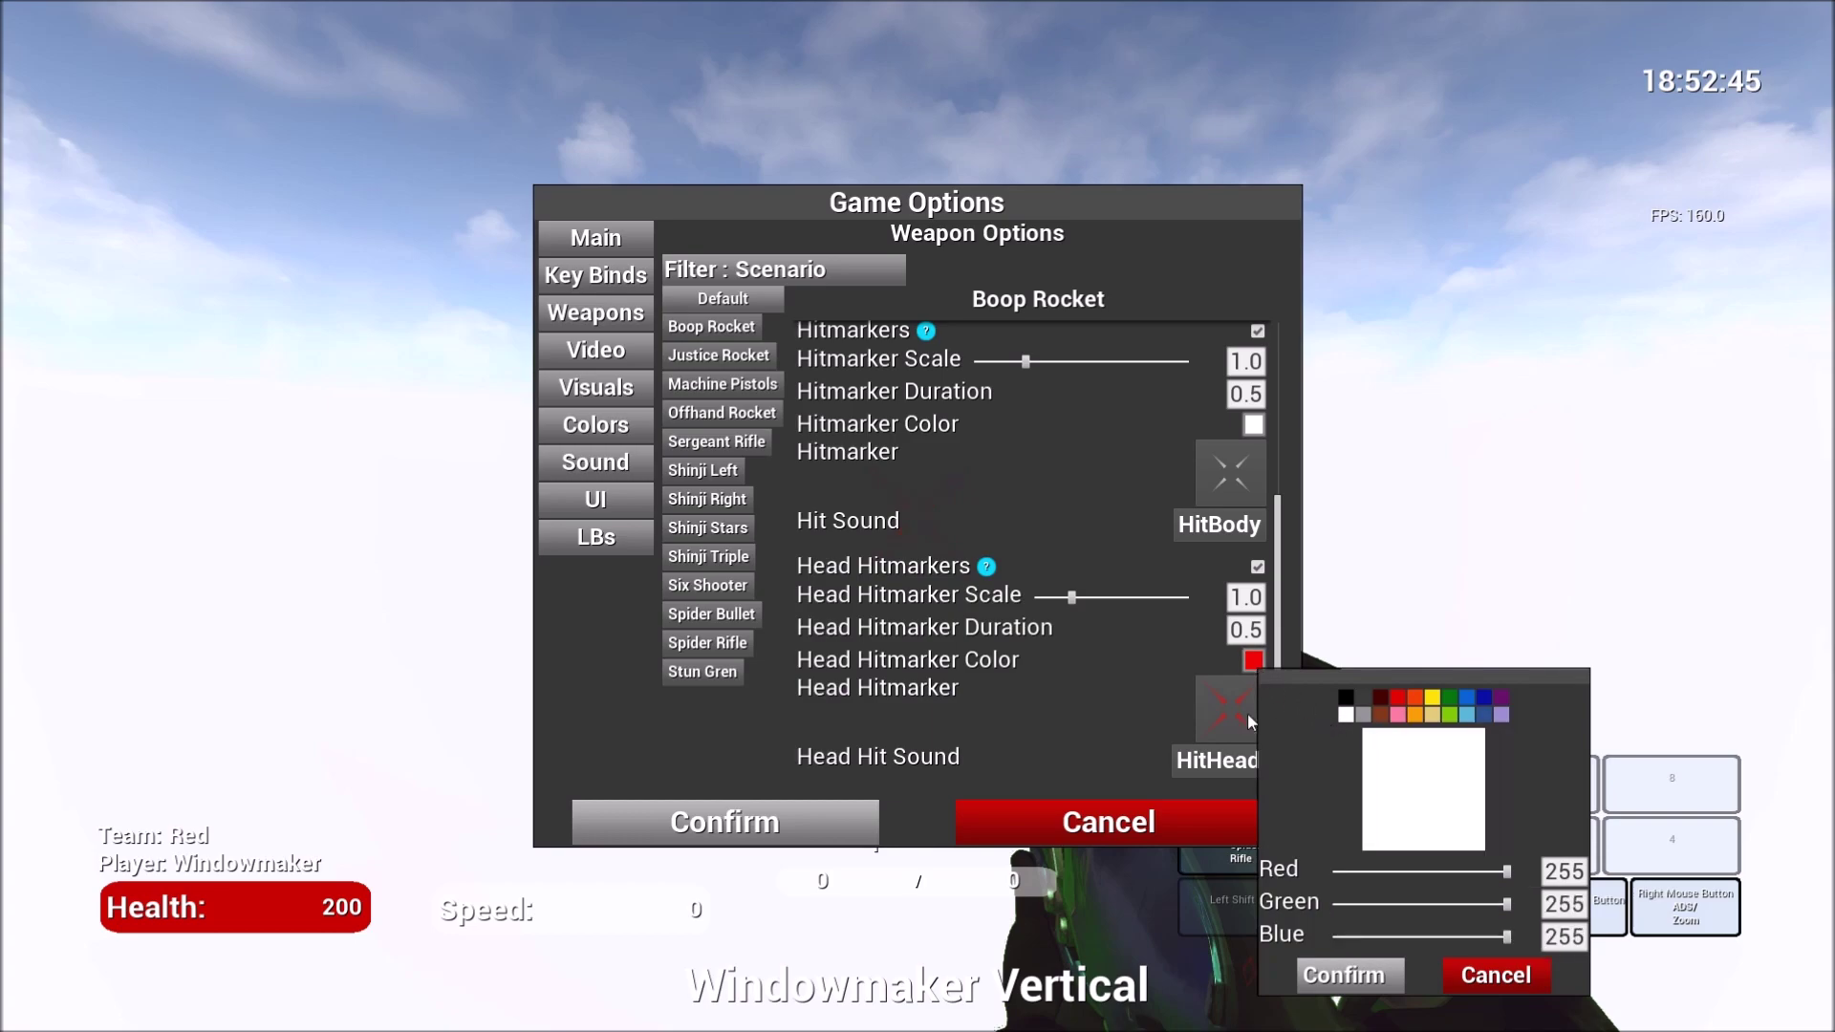
click(1344, 975)
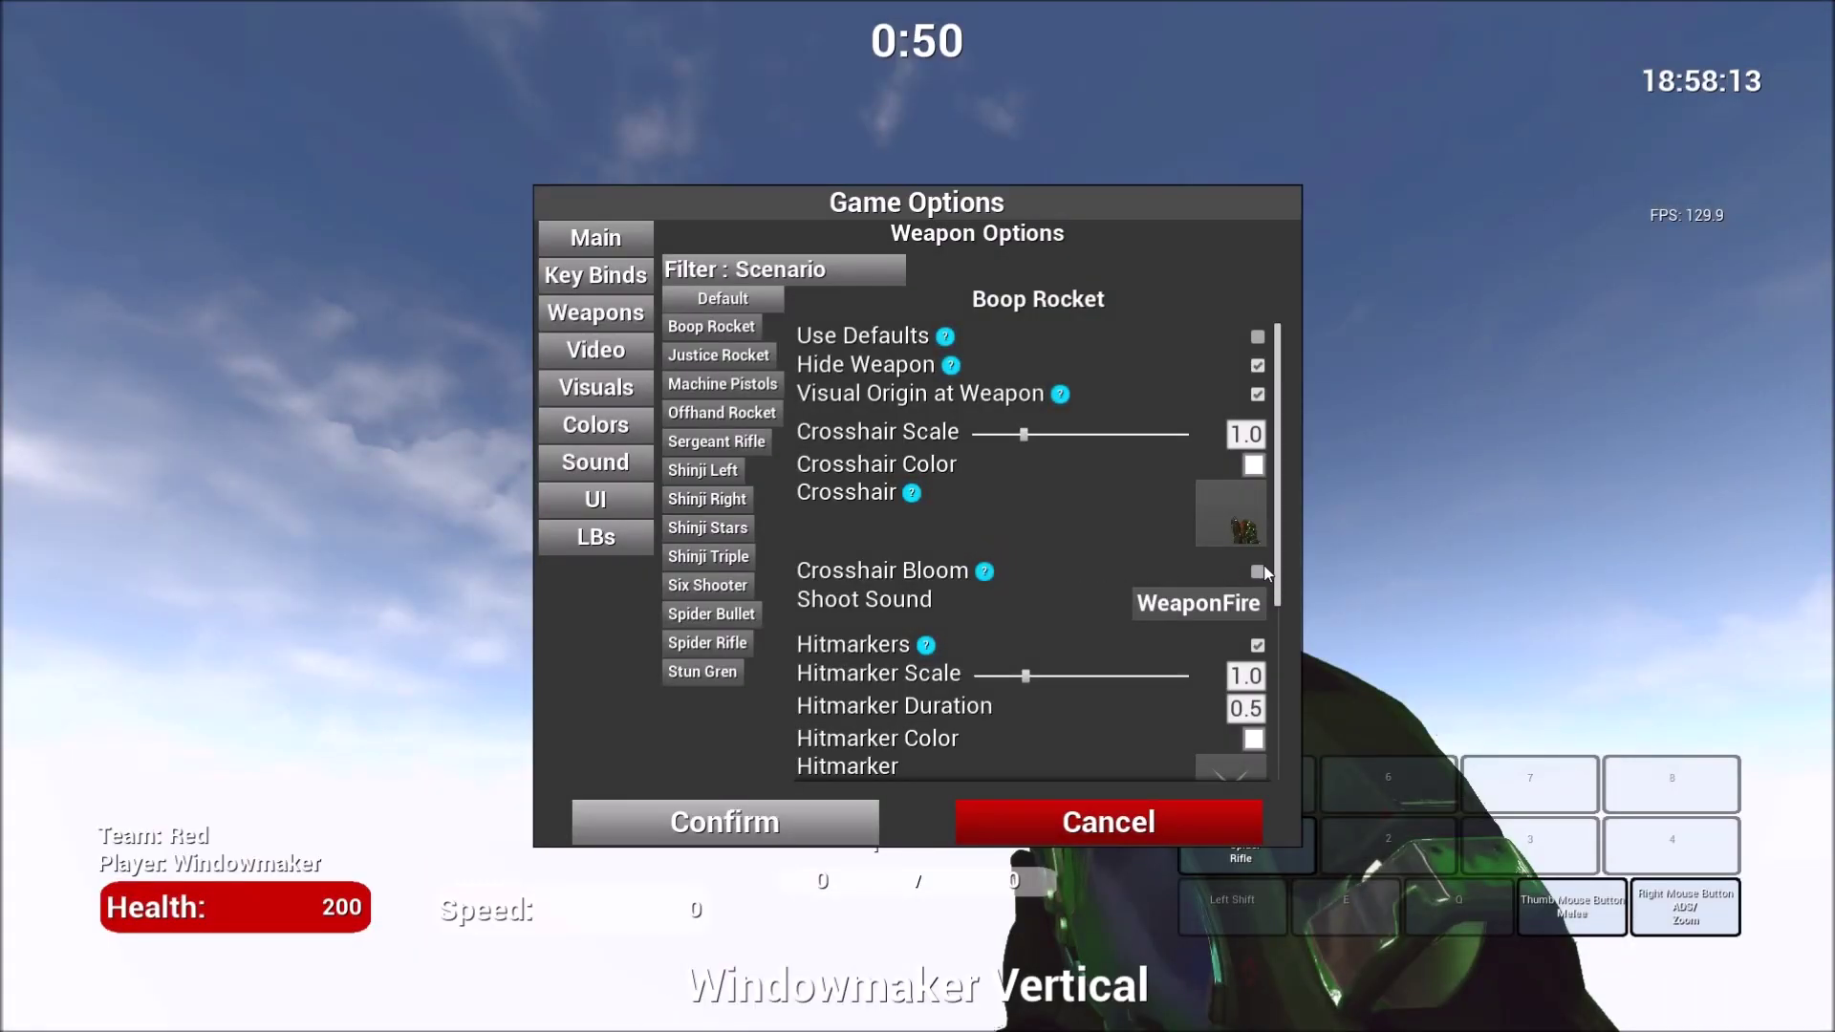
- Set the Boop Rocket's hit sound to HitOW and its head hit sound to CritOW, and save the options
drag(1271, 574, 1252, 770)
click(1223, 524)
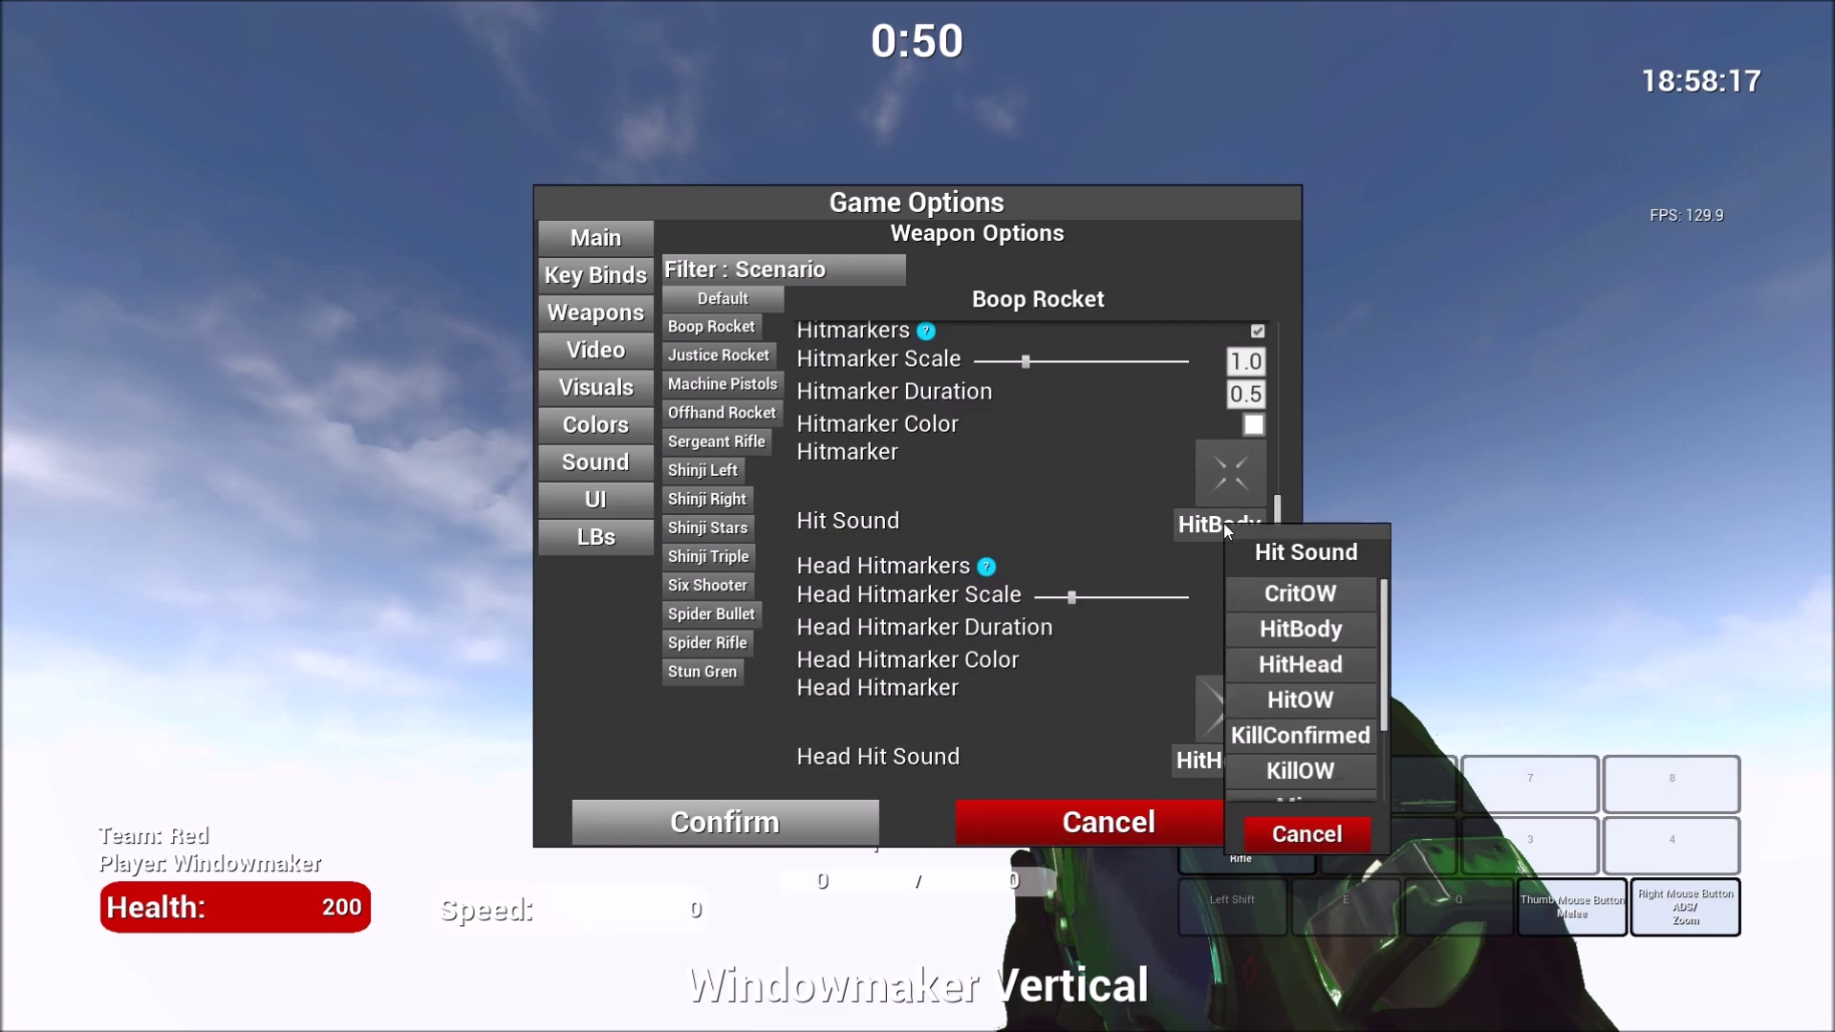
click(1292, 707)
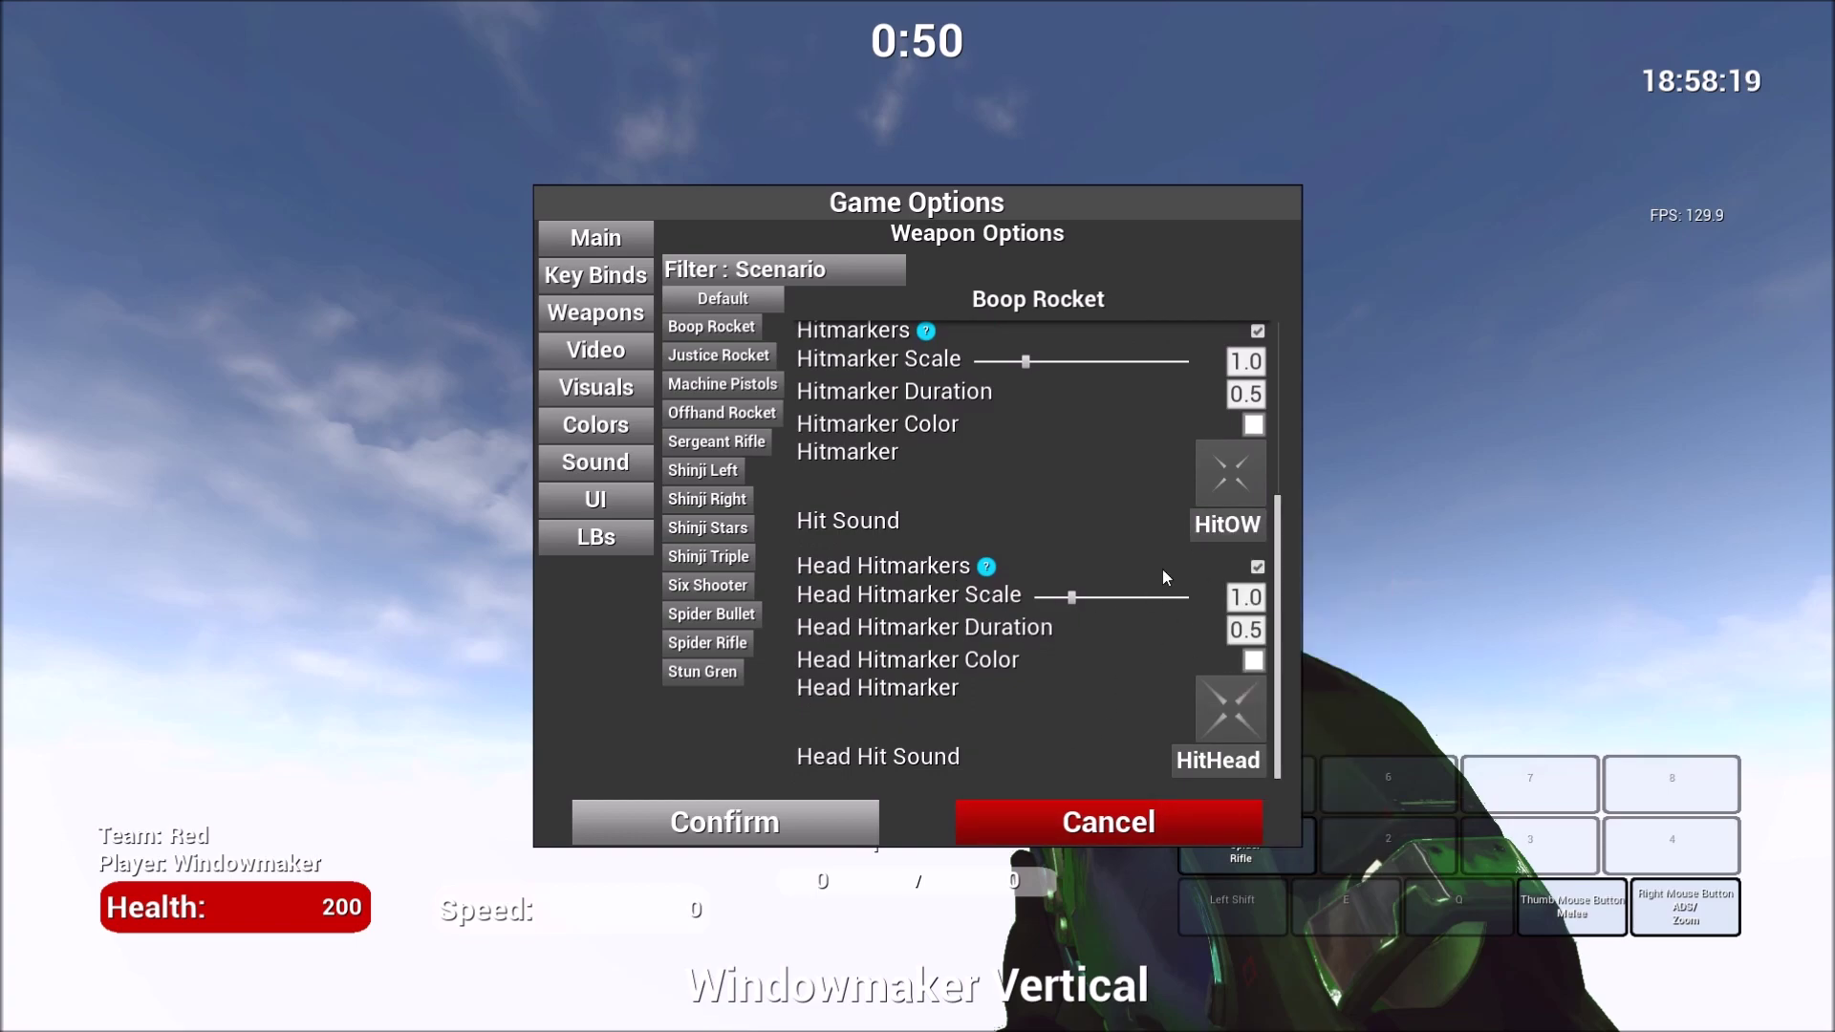
click(1209, 763)
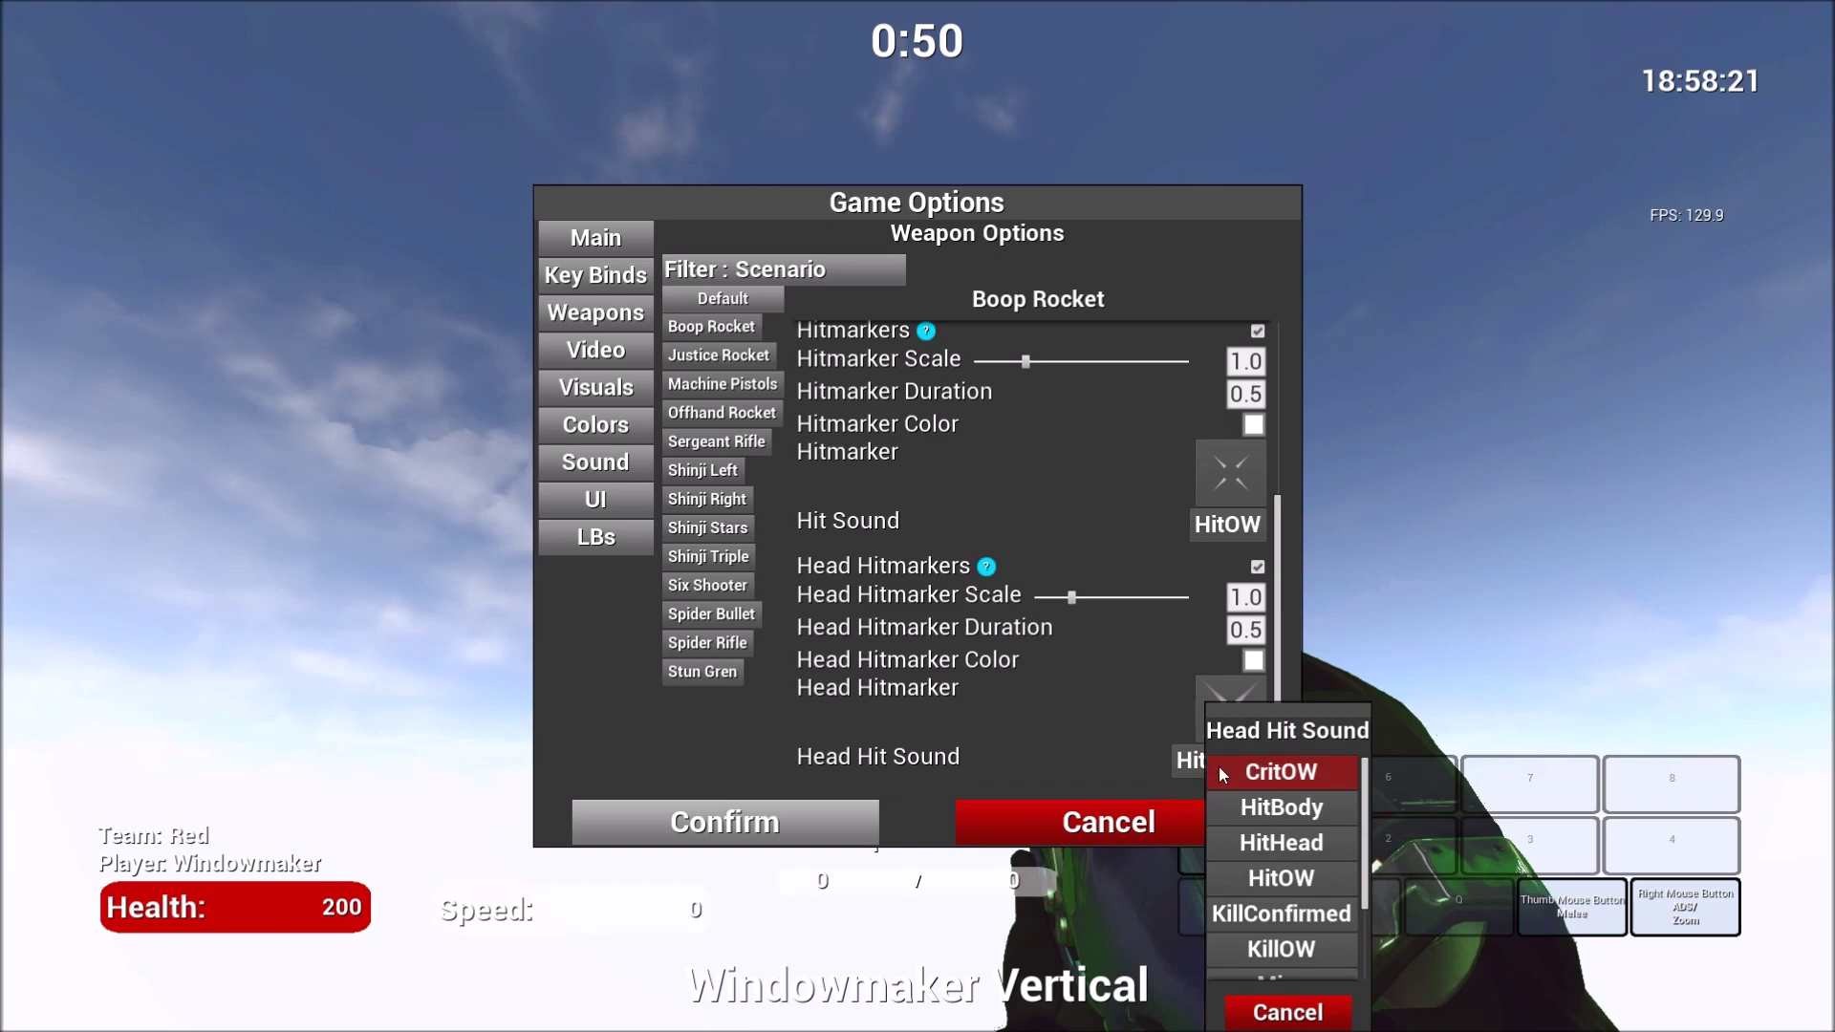
click(1242, 769)
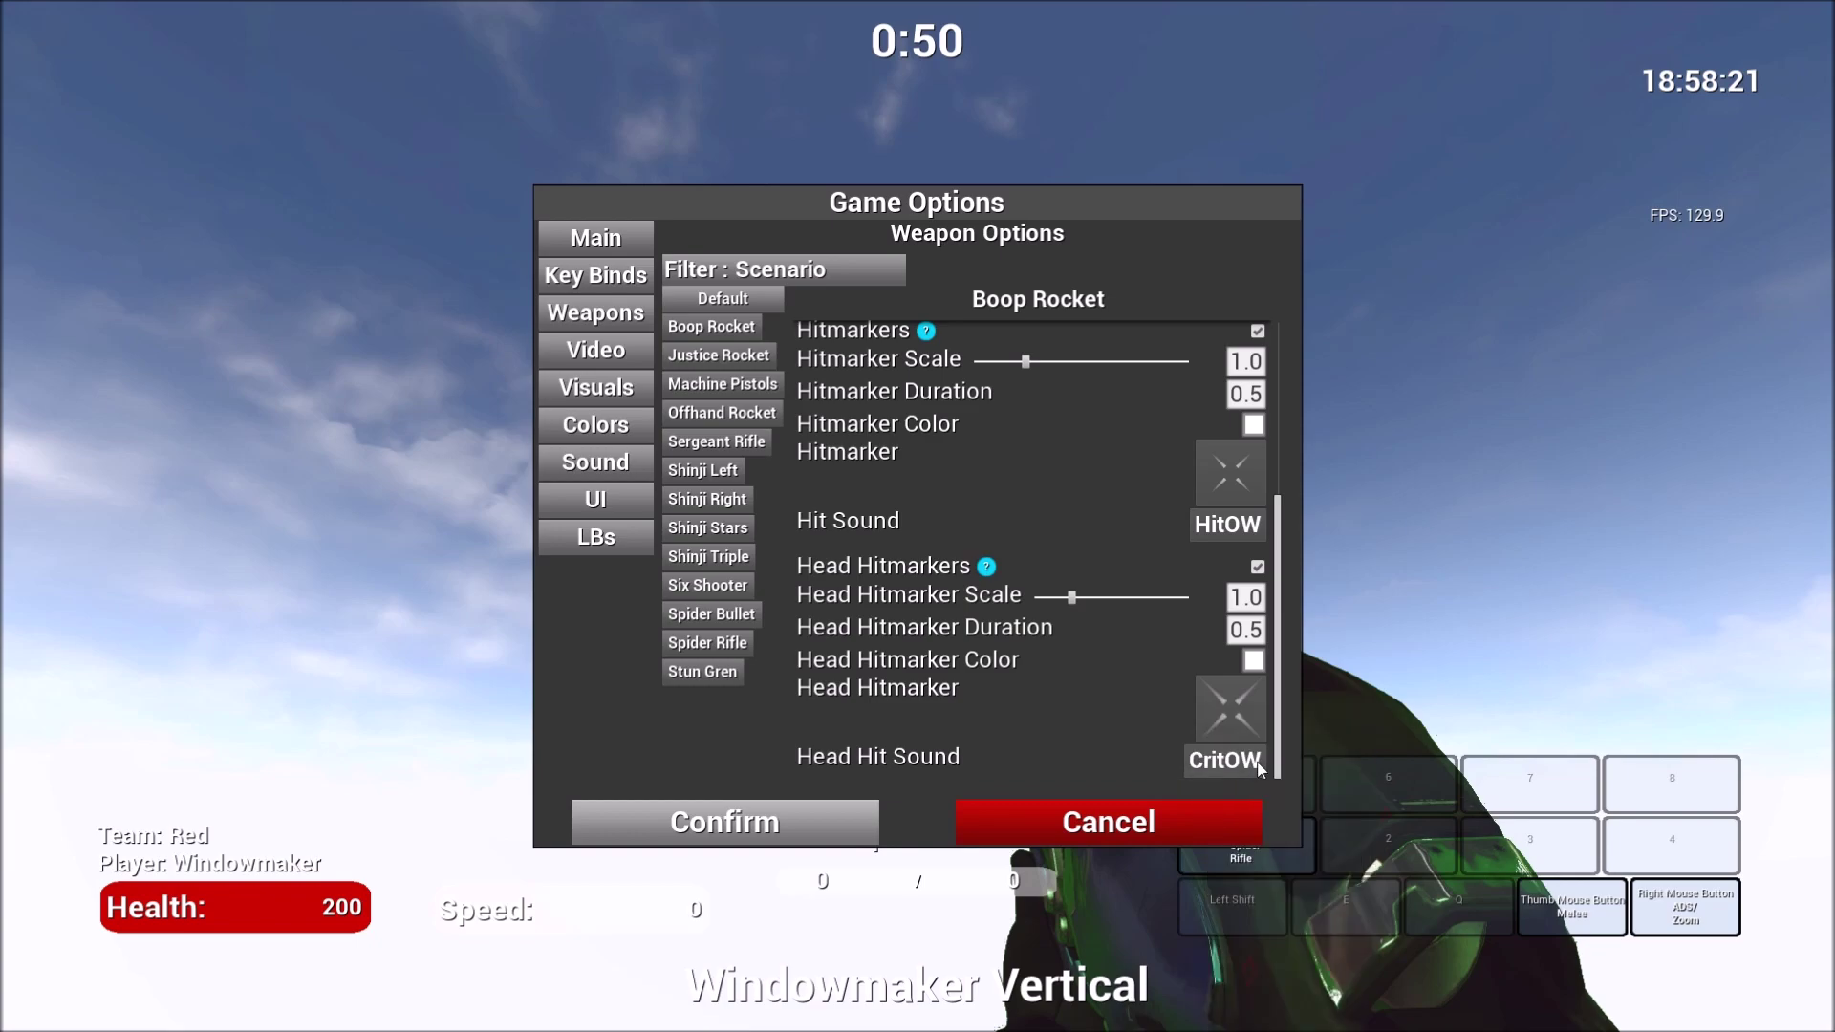
click(778, 818)
key(Escape)
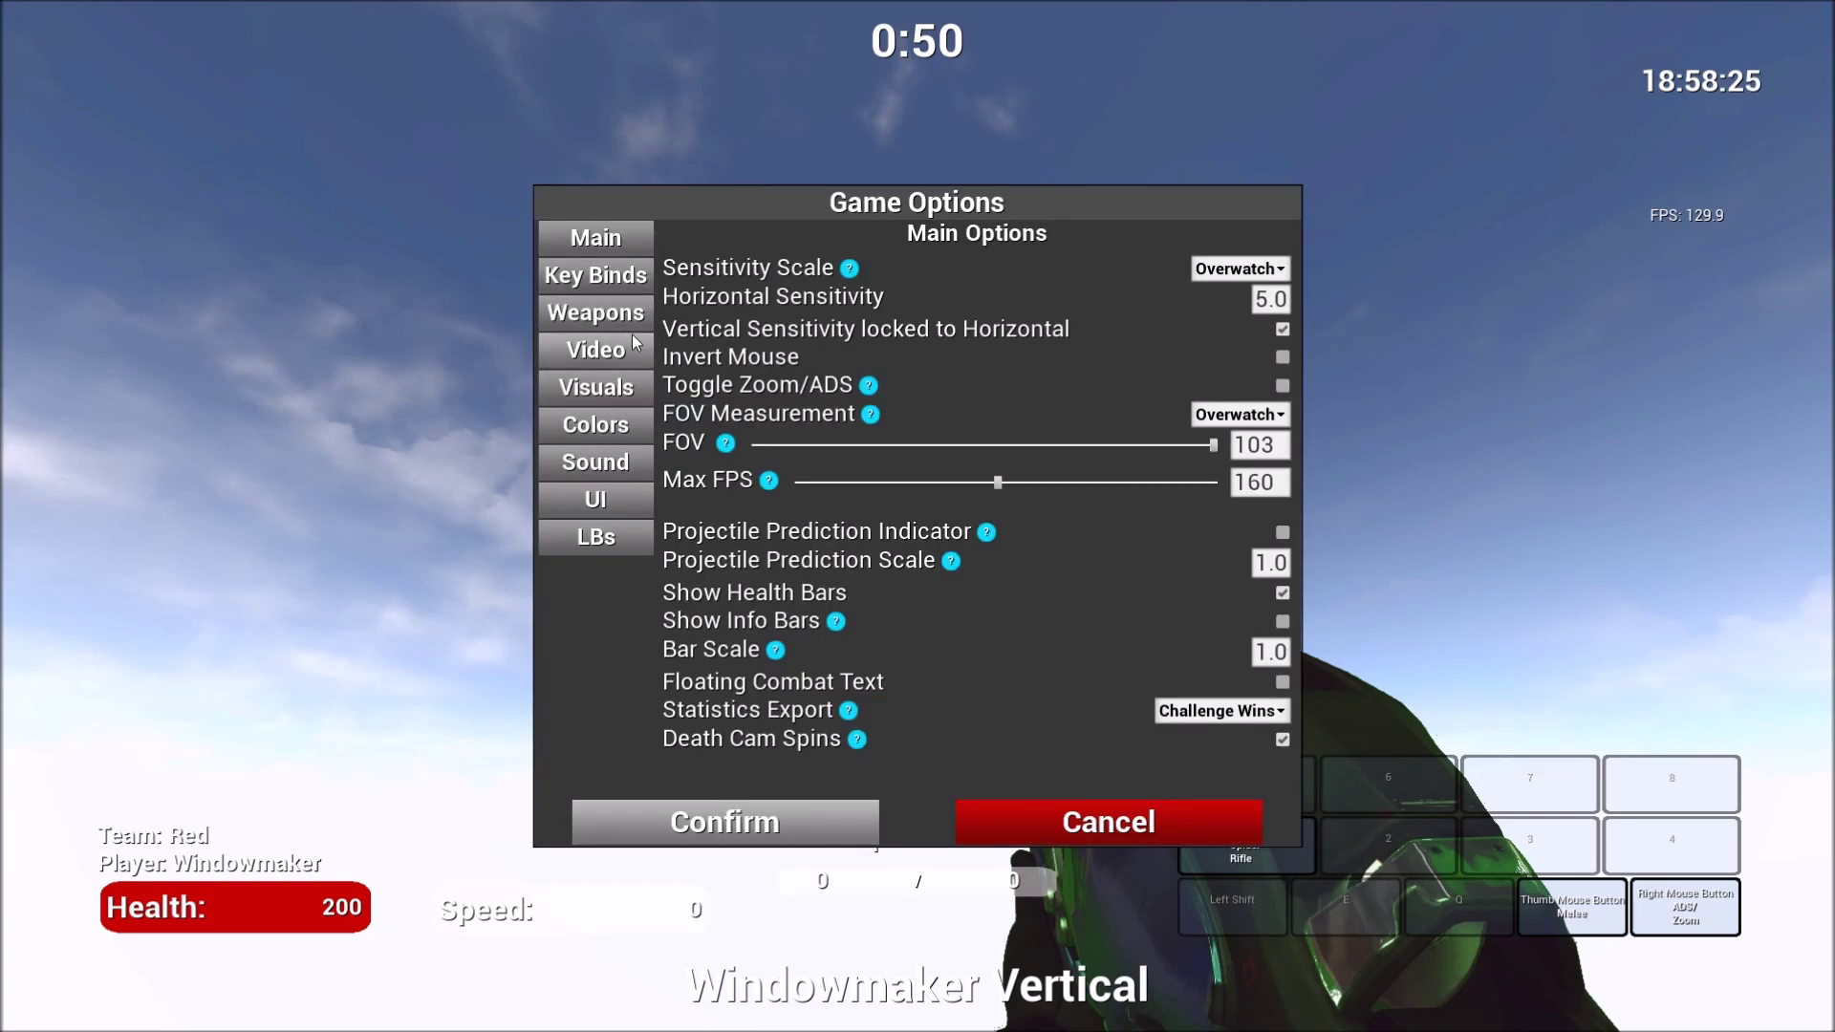
- Review the crosshair, hitmarker and sound settings of the Machine Pistols and the Sergeant Rifle
click(596, 312)
click(767, 273)
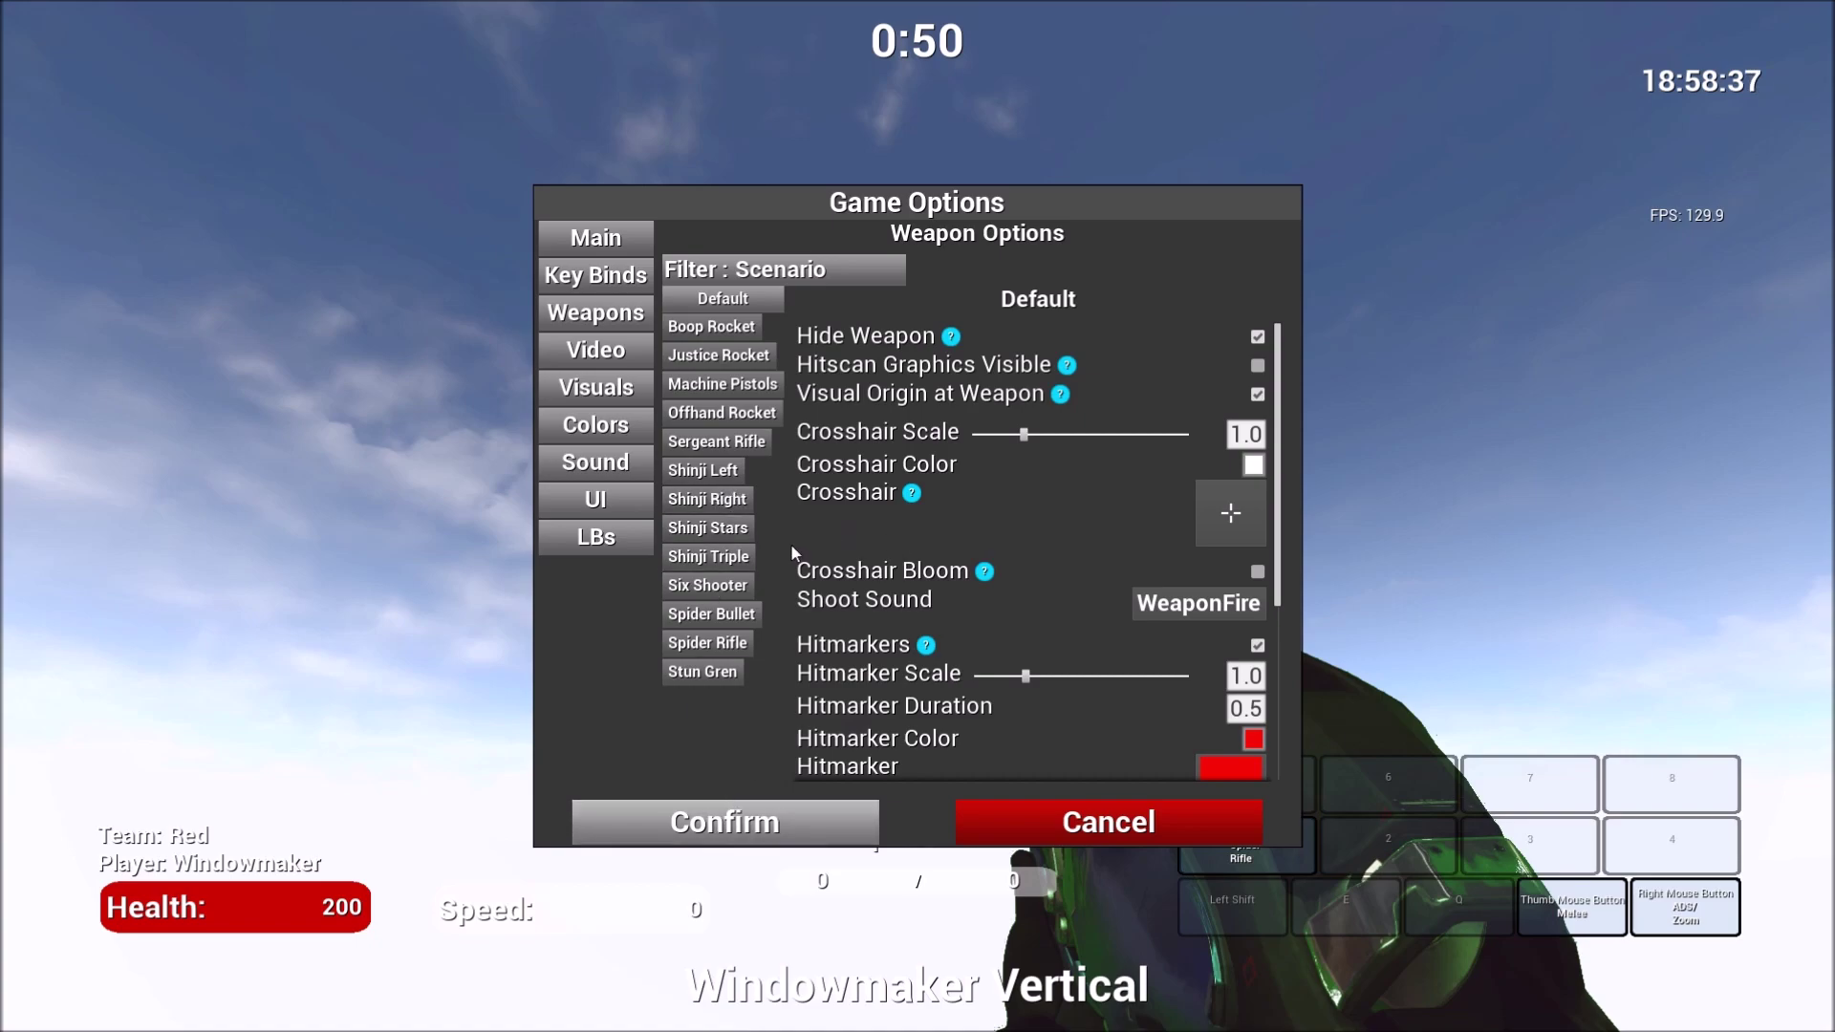
click(728, 385)
scroll(1189, 495, down, 3)
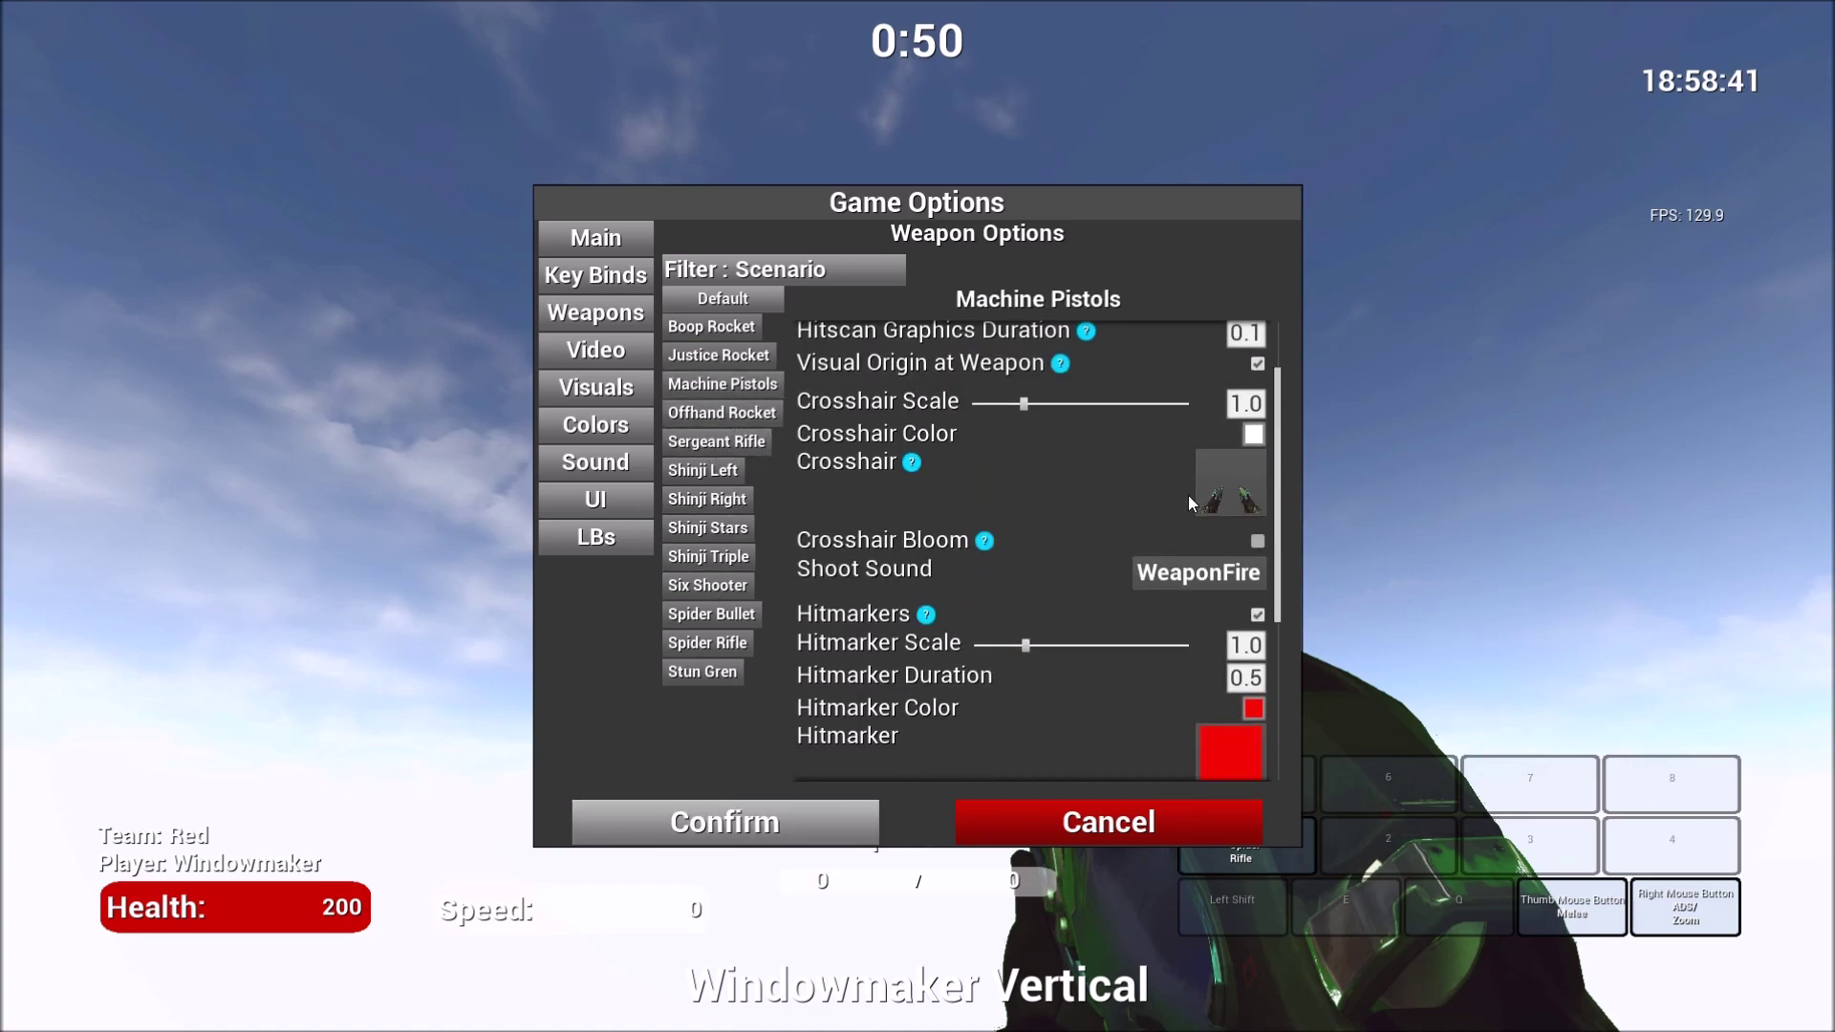
click(736, 451)
scroll(1105, 528, down, 5)
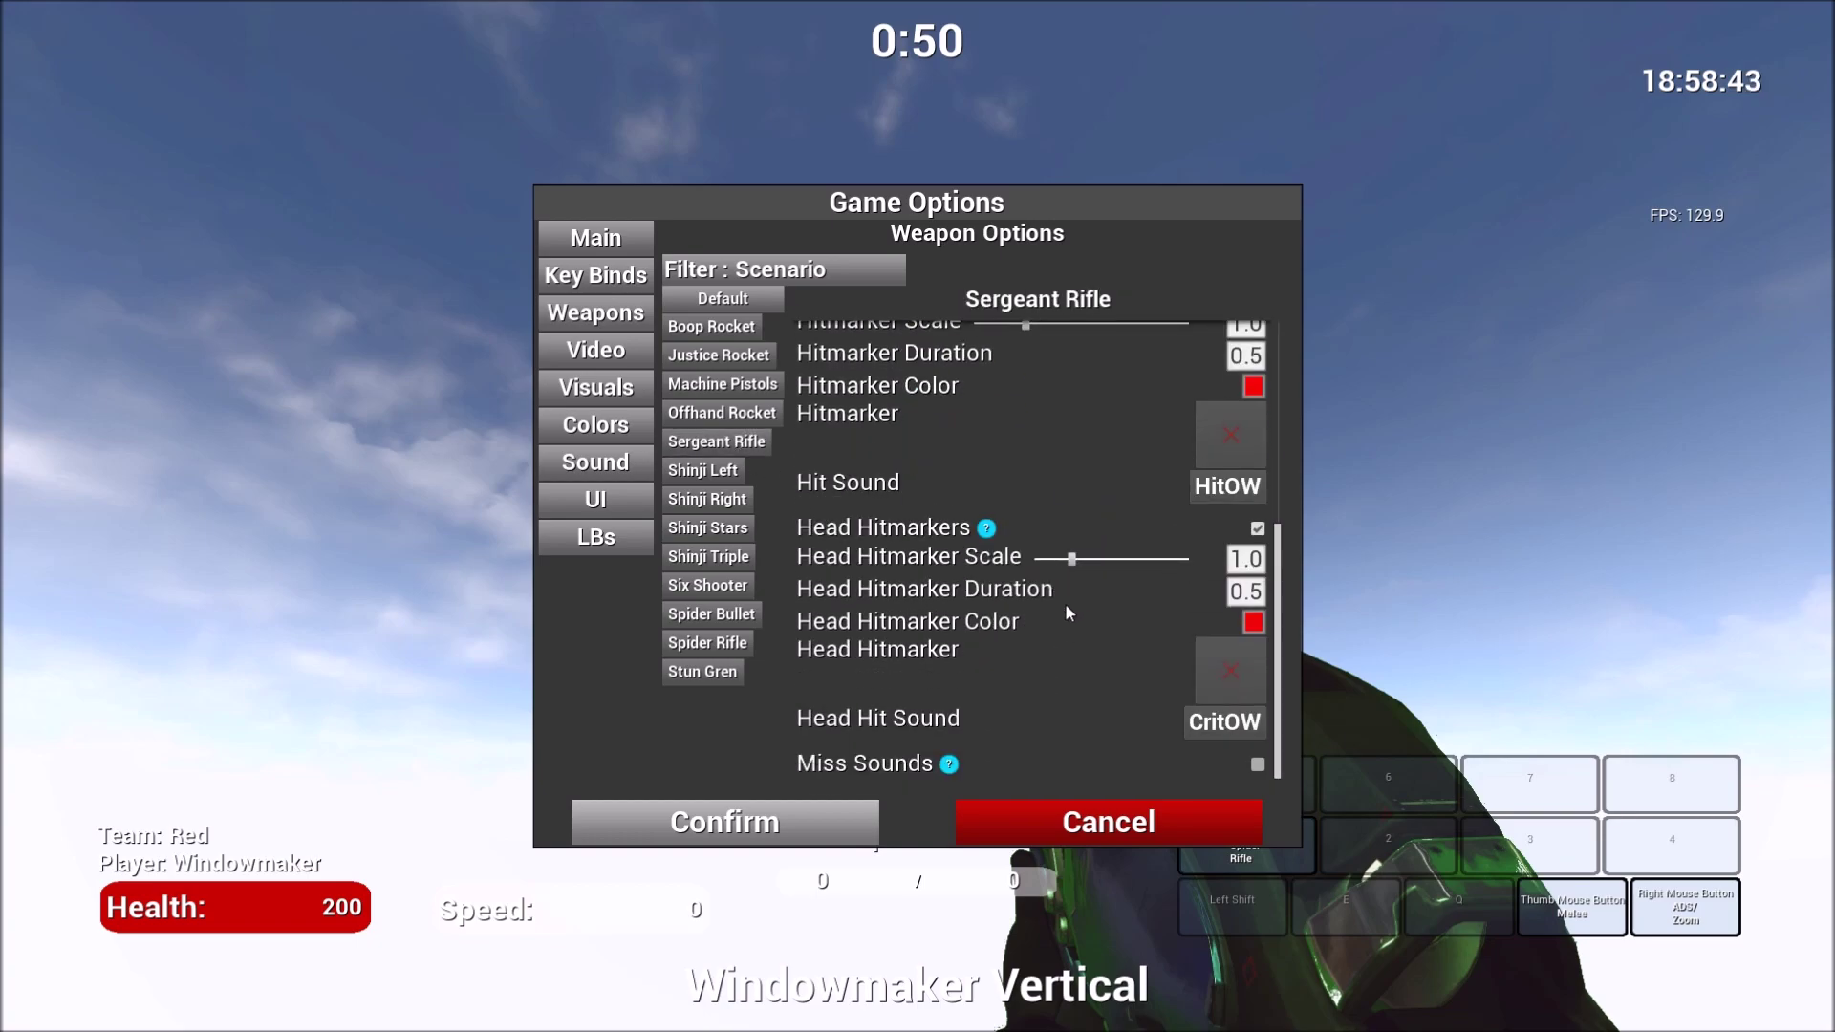
scroll(999, 626, up, 5)
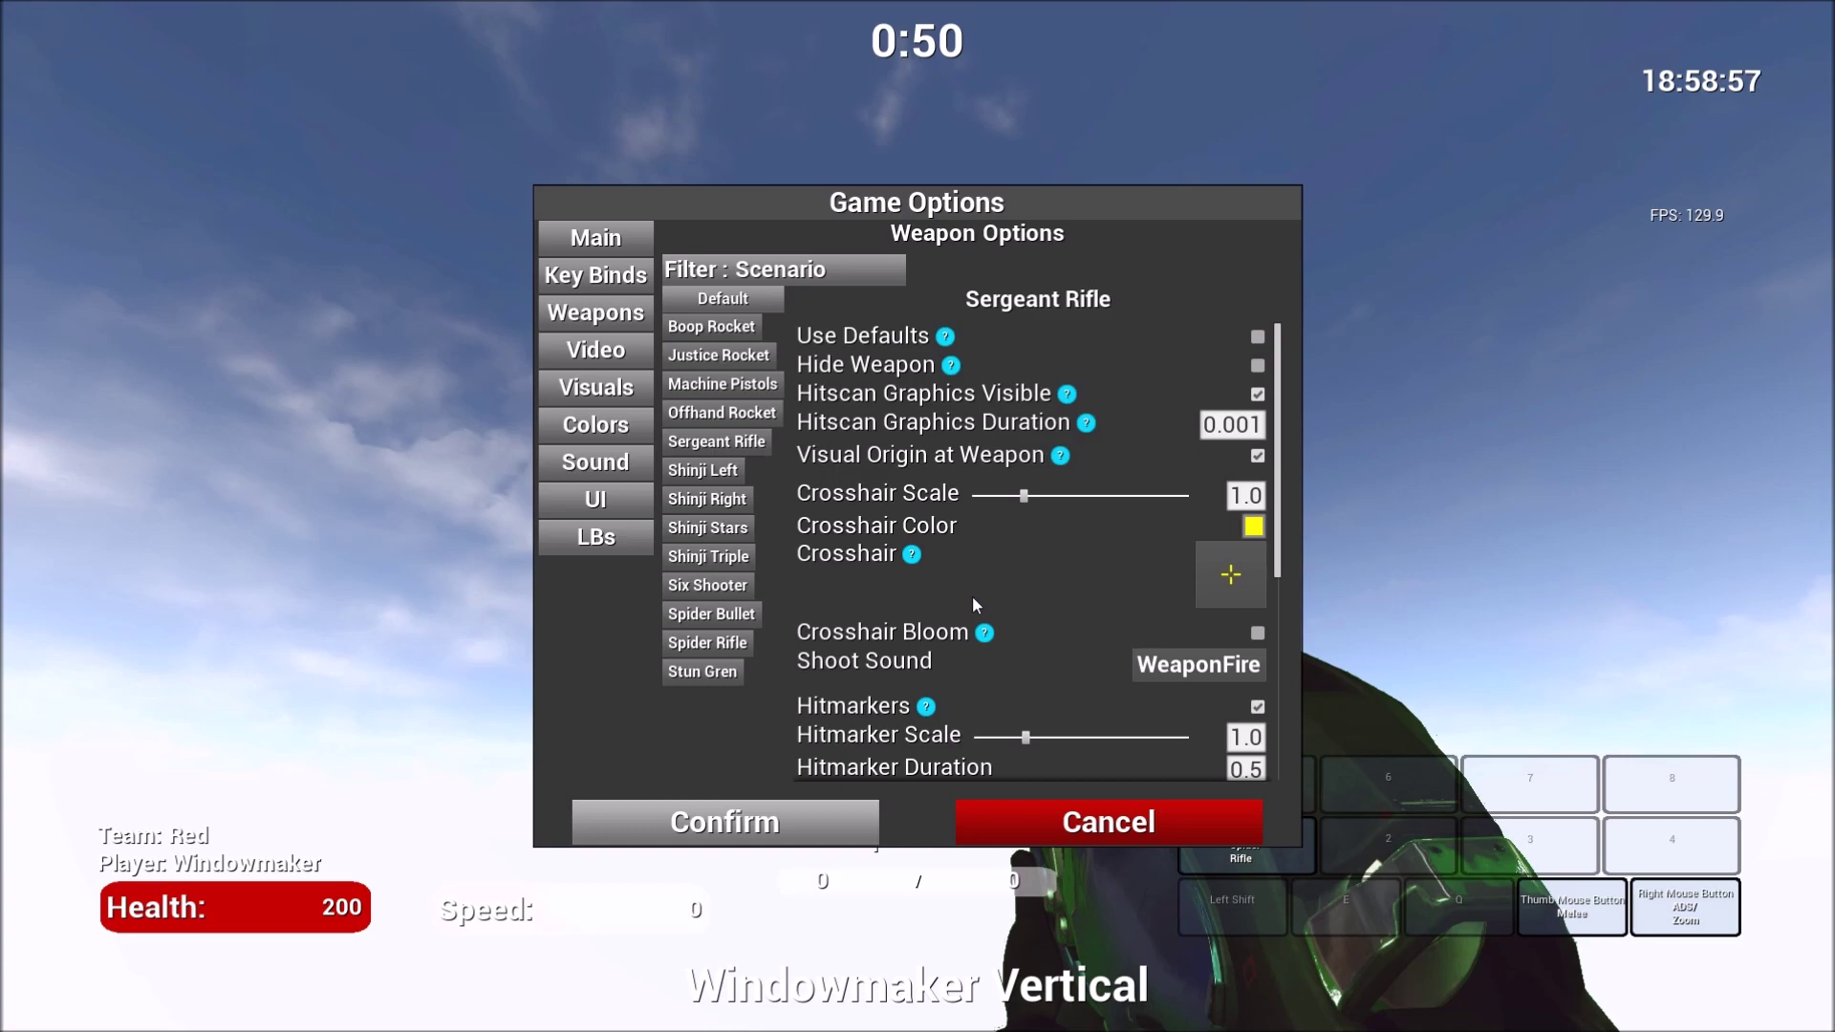
- Review the Spider Bullet's crosshair, hitmarker and sound settings, and view the available crosshair images without changing the selection
click(711, 614)
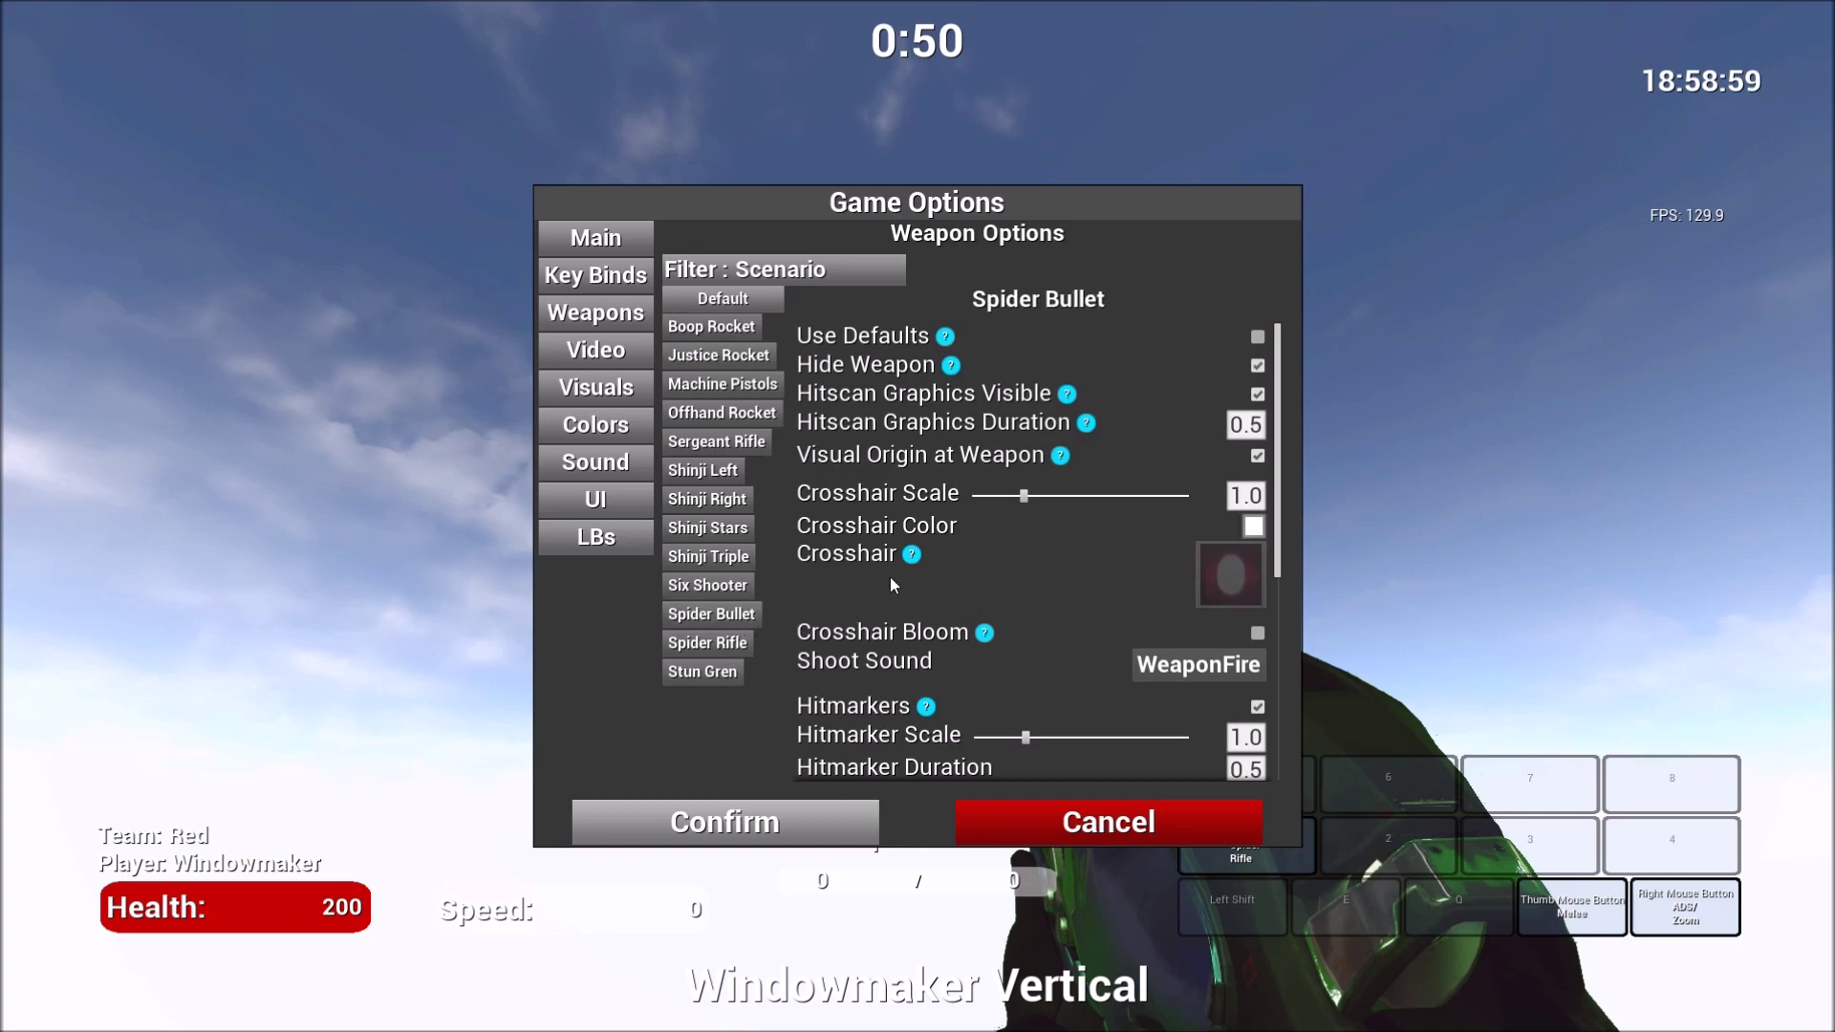
scroll(971, 562, down, 4)
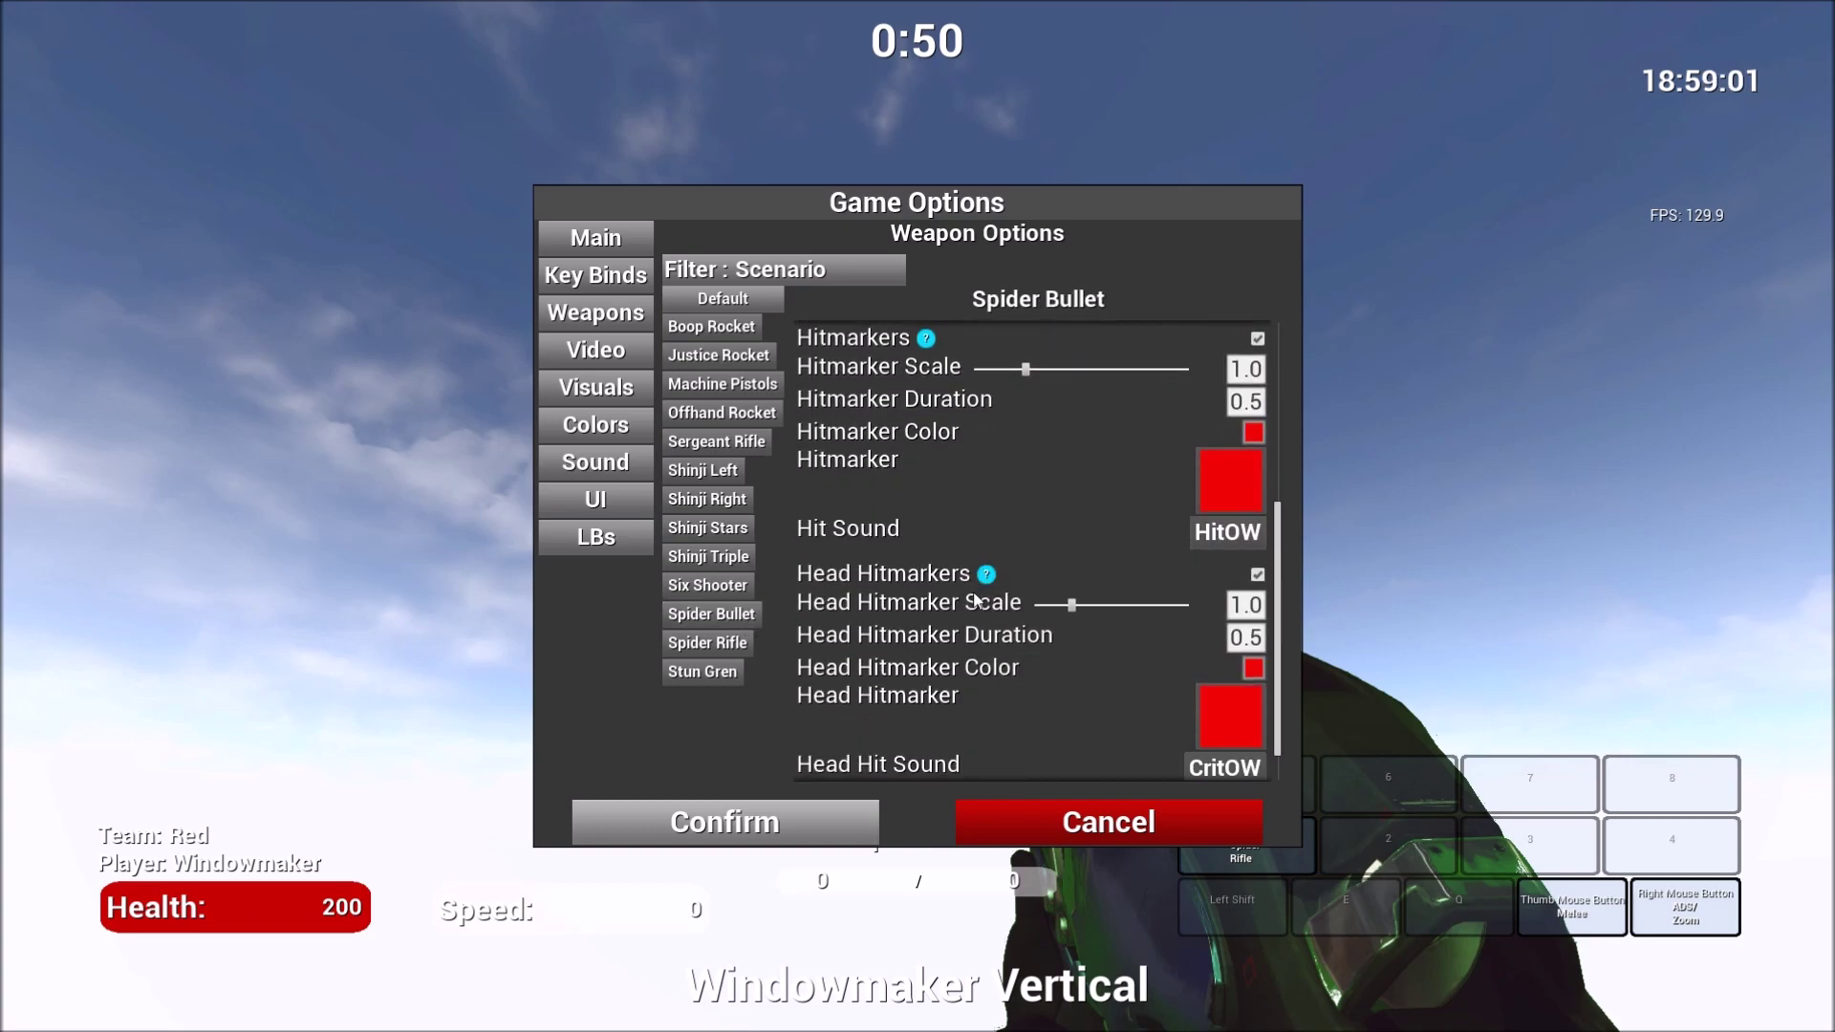
scroll(1018, 594, up, 4)
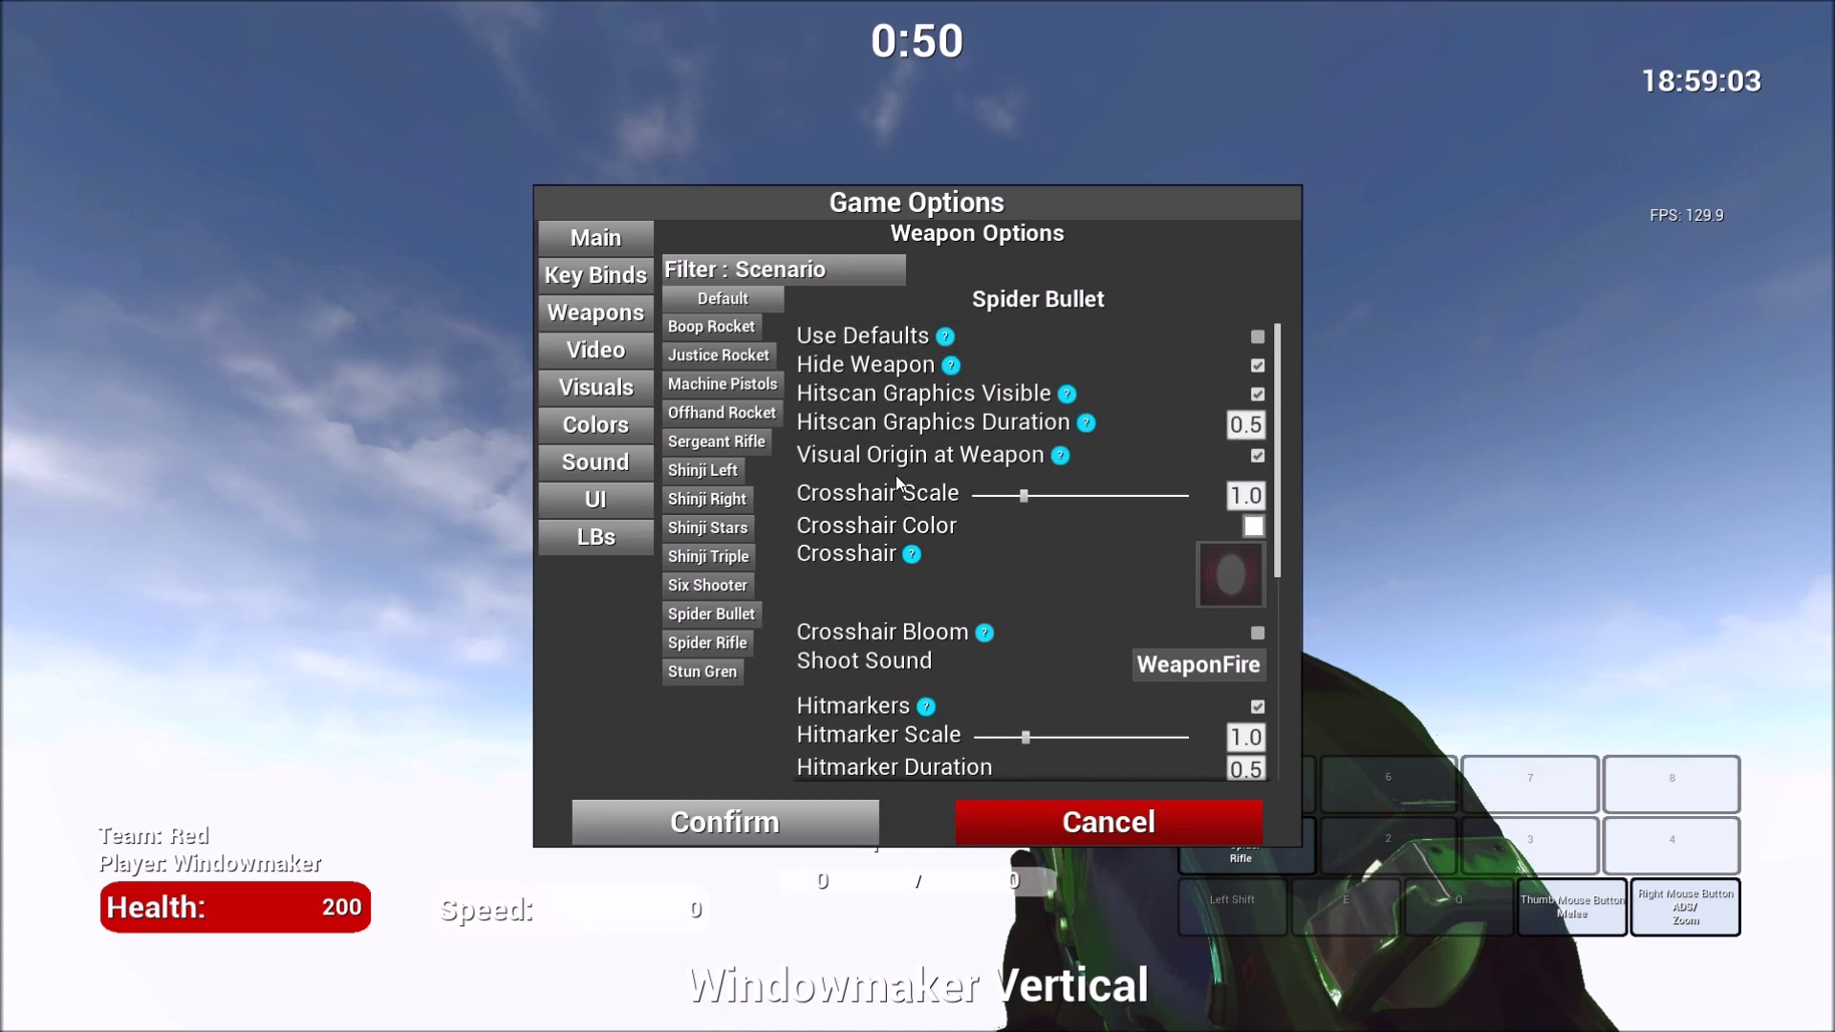
click(1231, 578)
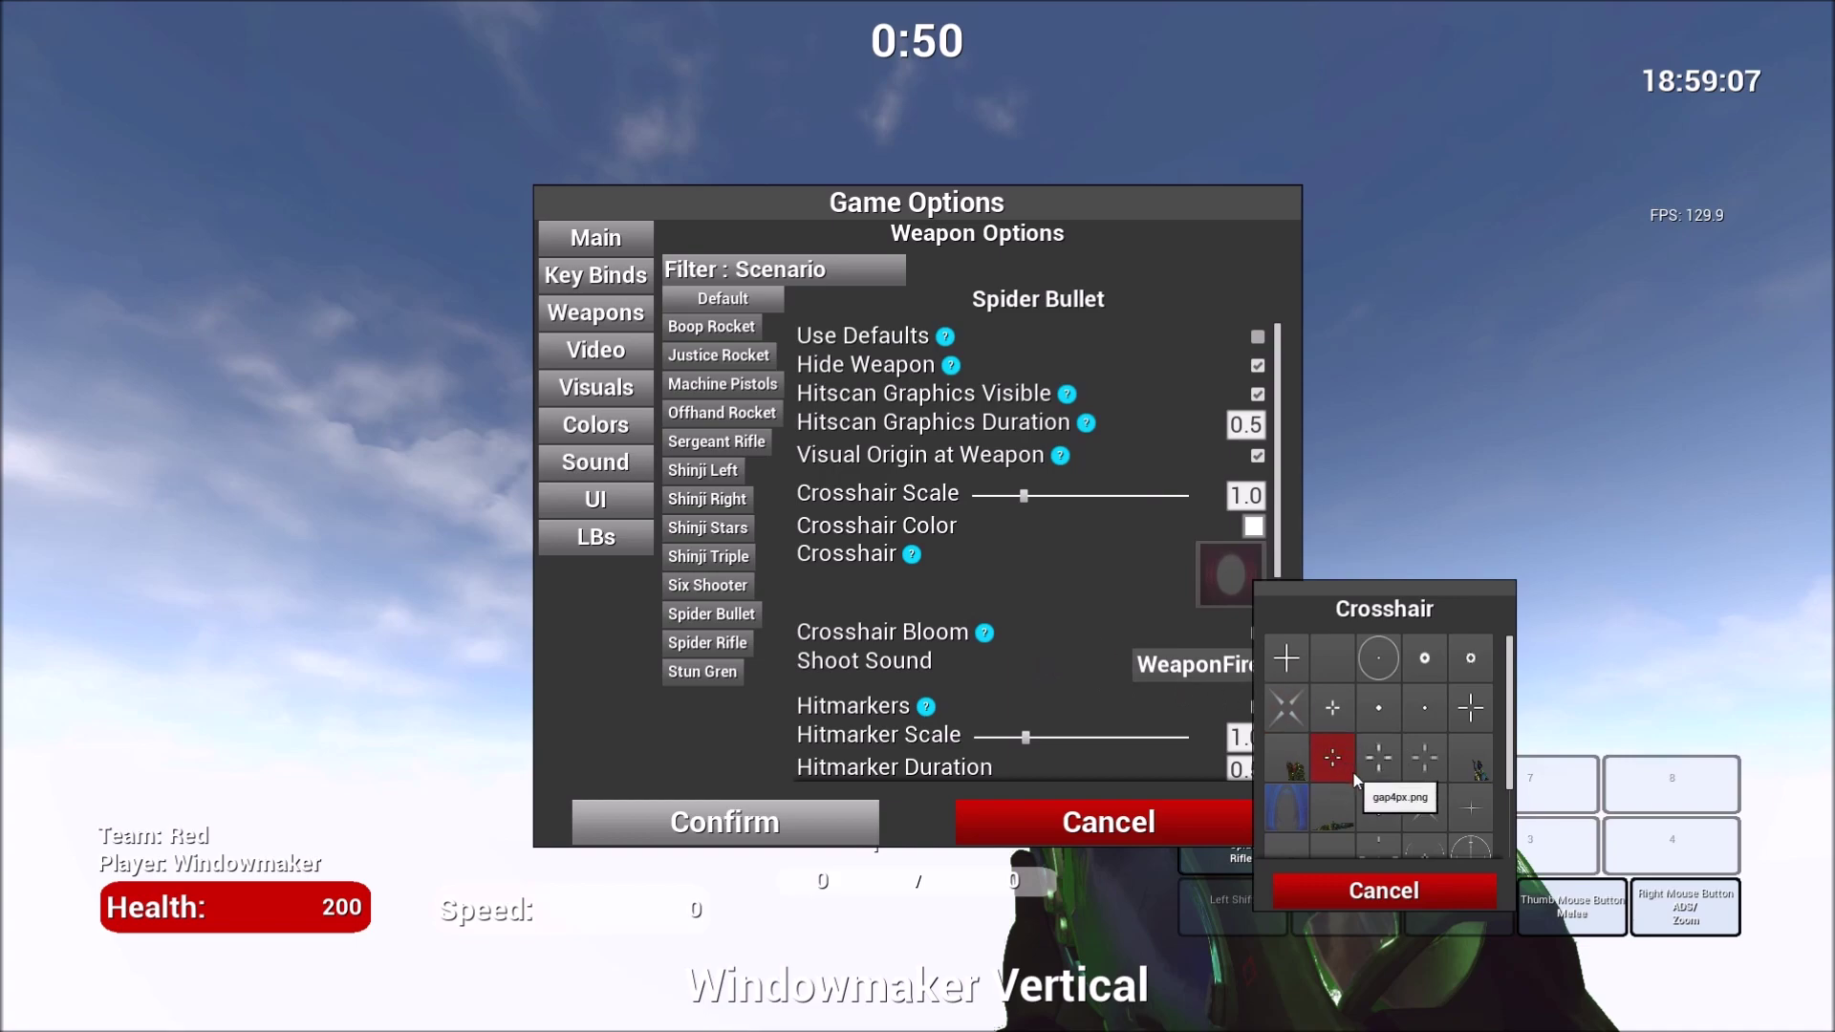
click(1399, 891)
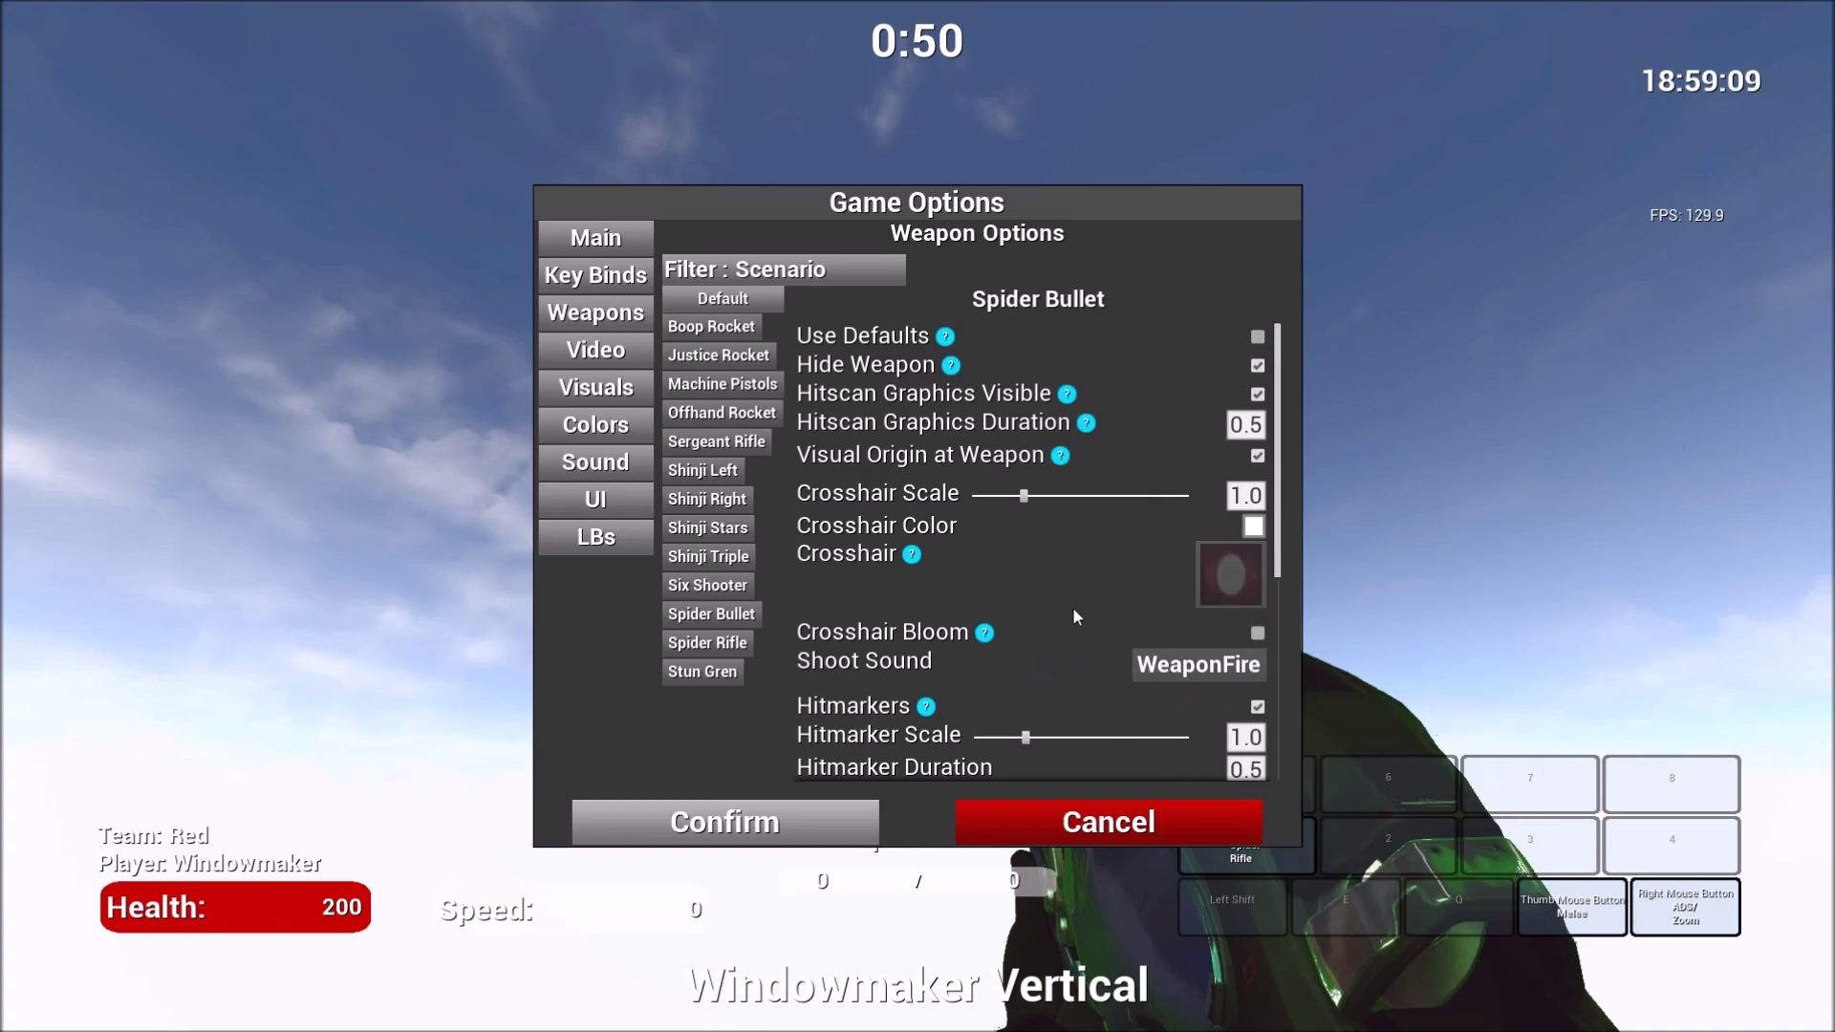
scroll(1072, 606, down, 5)
scroll(1128, 669, down, 1)
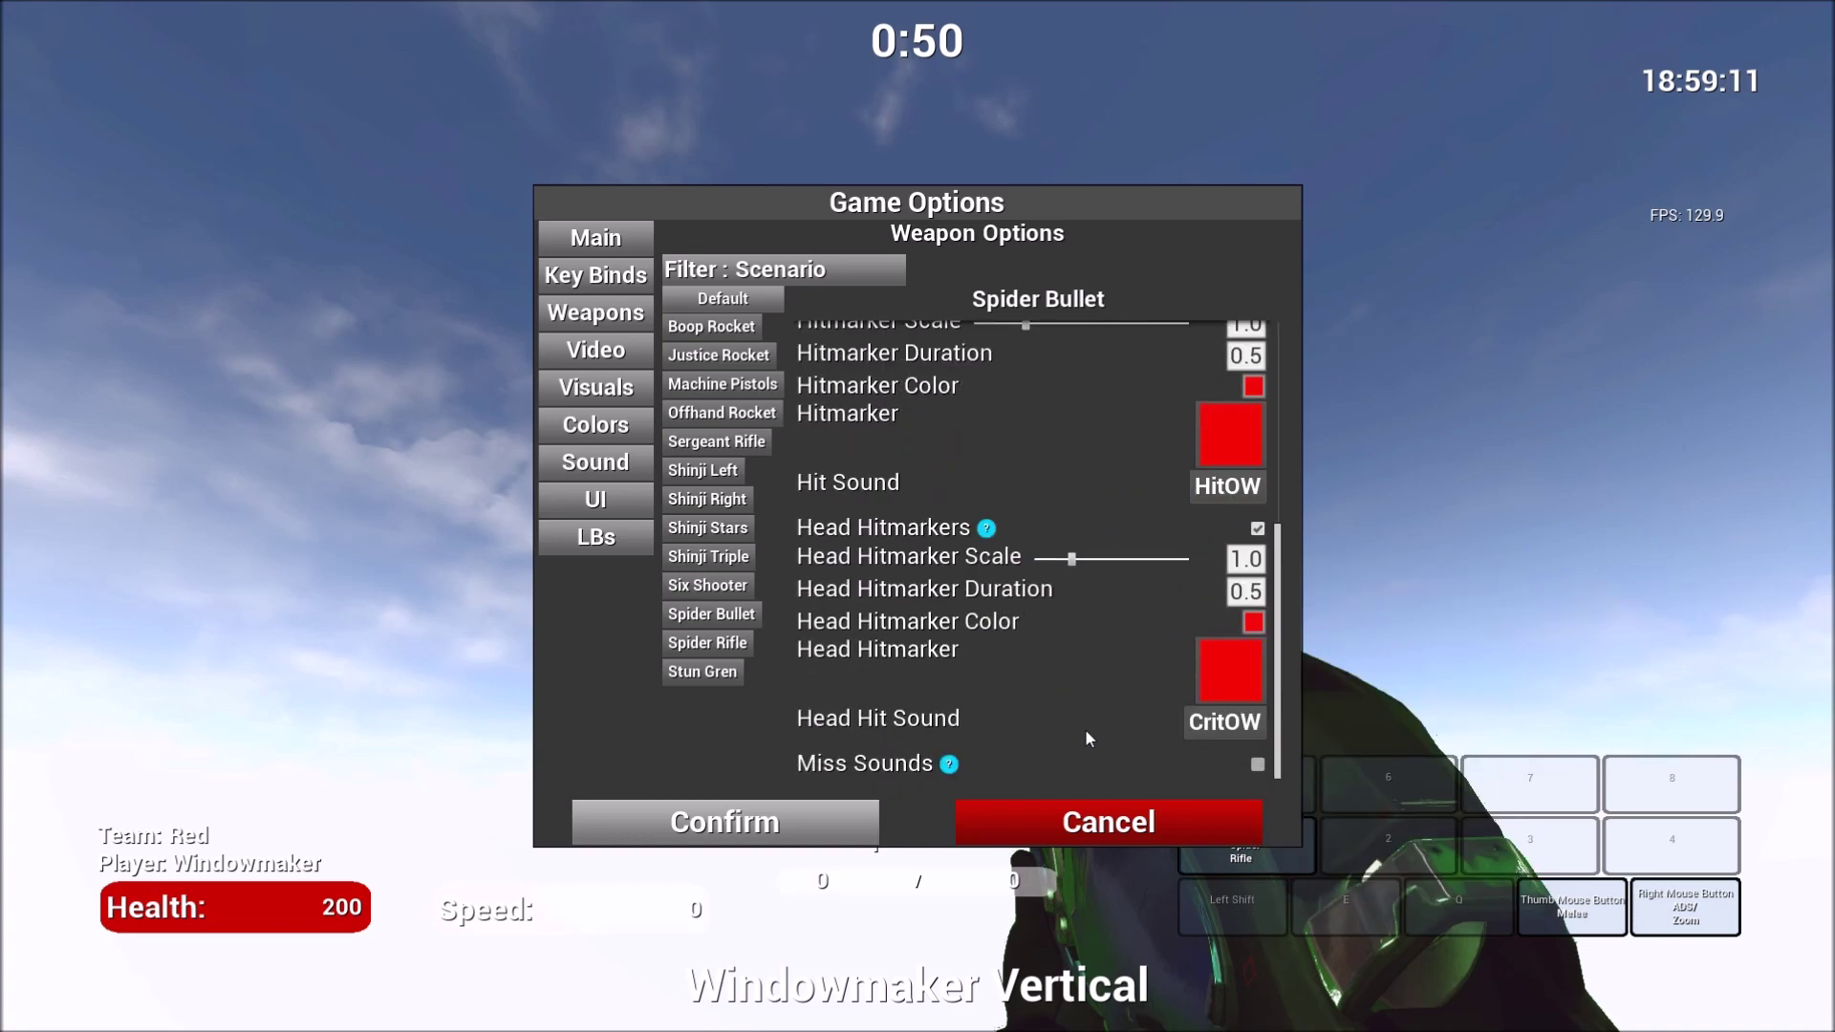
scroll(1102, 664, up, 6)
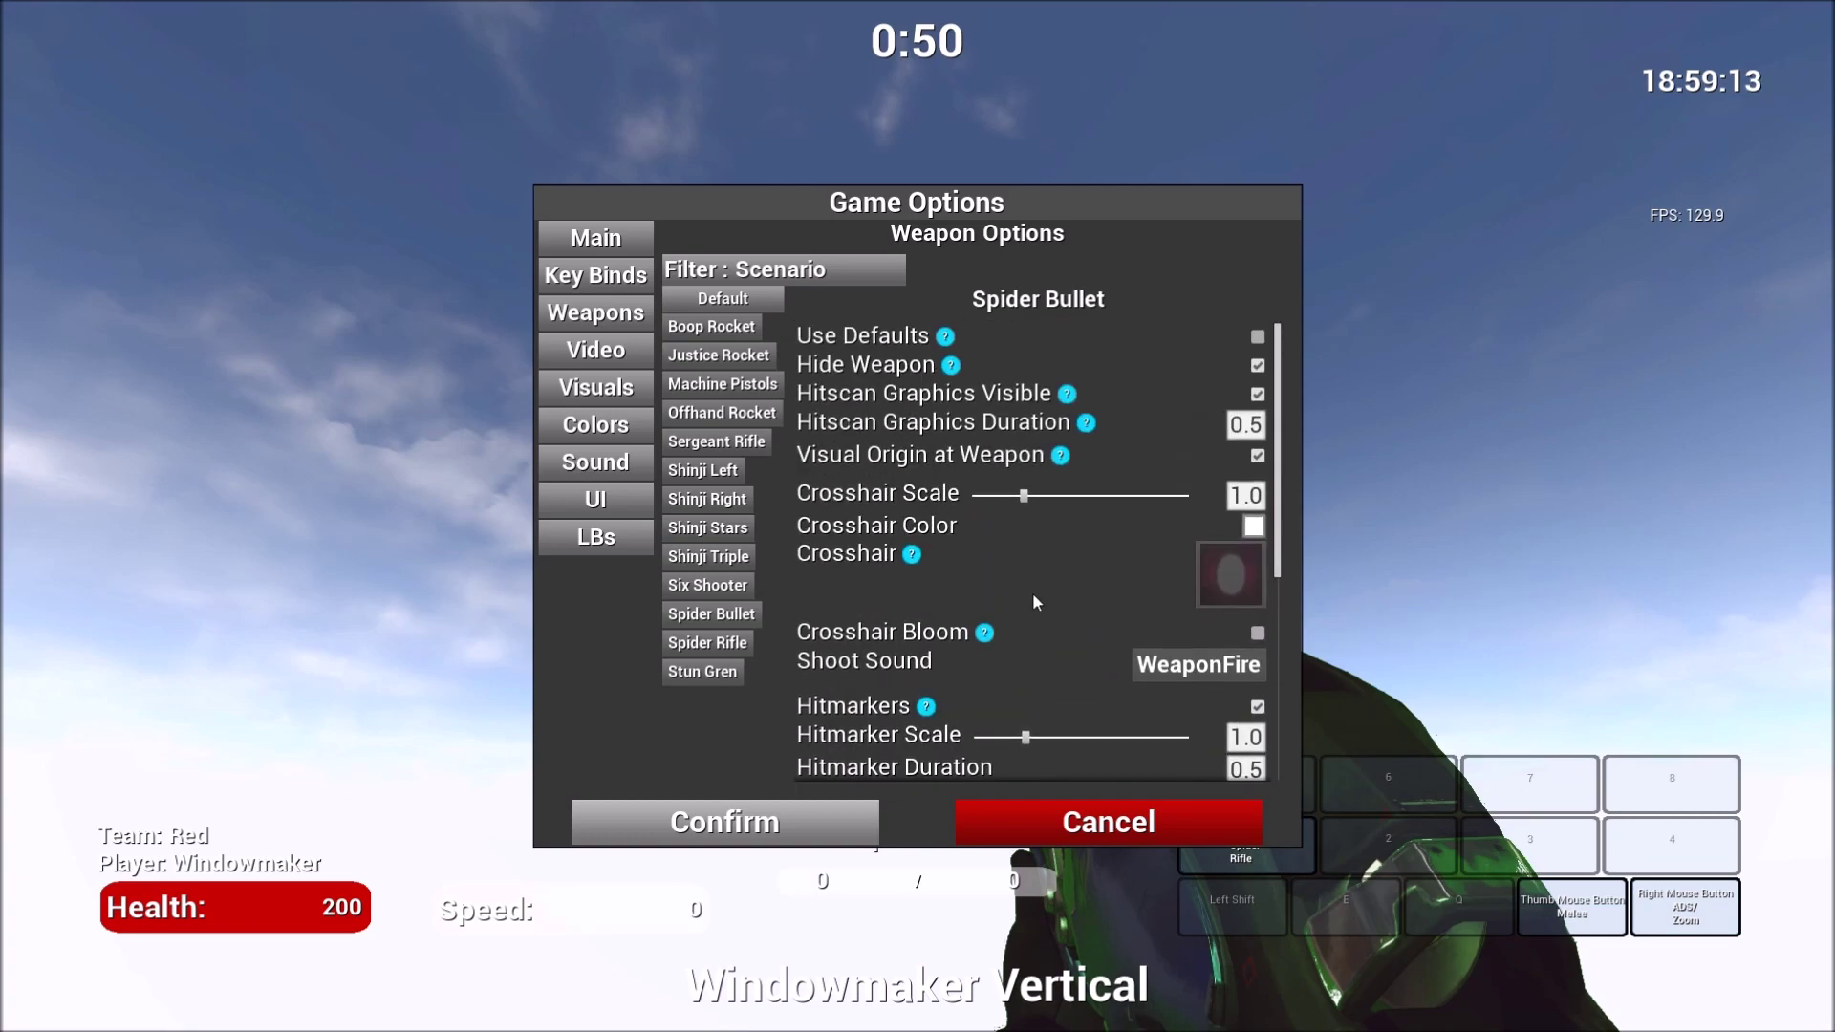
- Examine the Spider Rifle's settings, including its zoom sensitivity multiplier and the sensitivity and FOV overrides
click(707, 642)
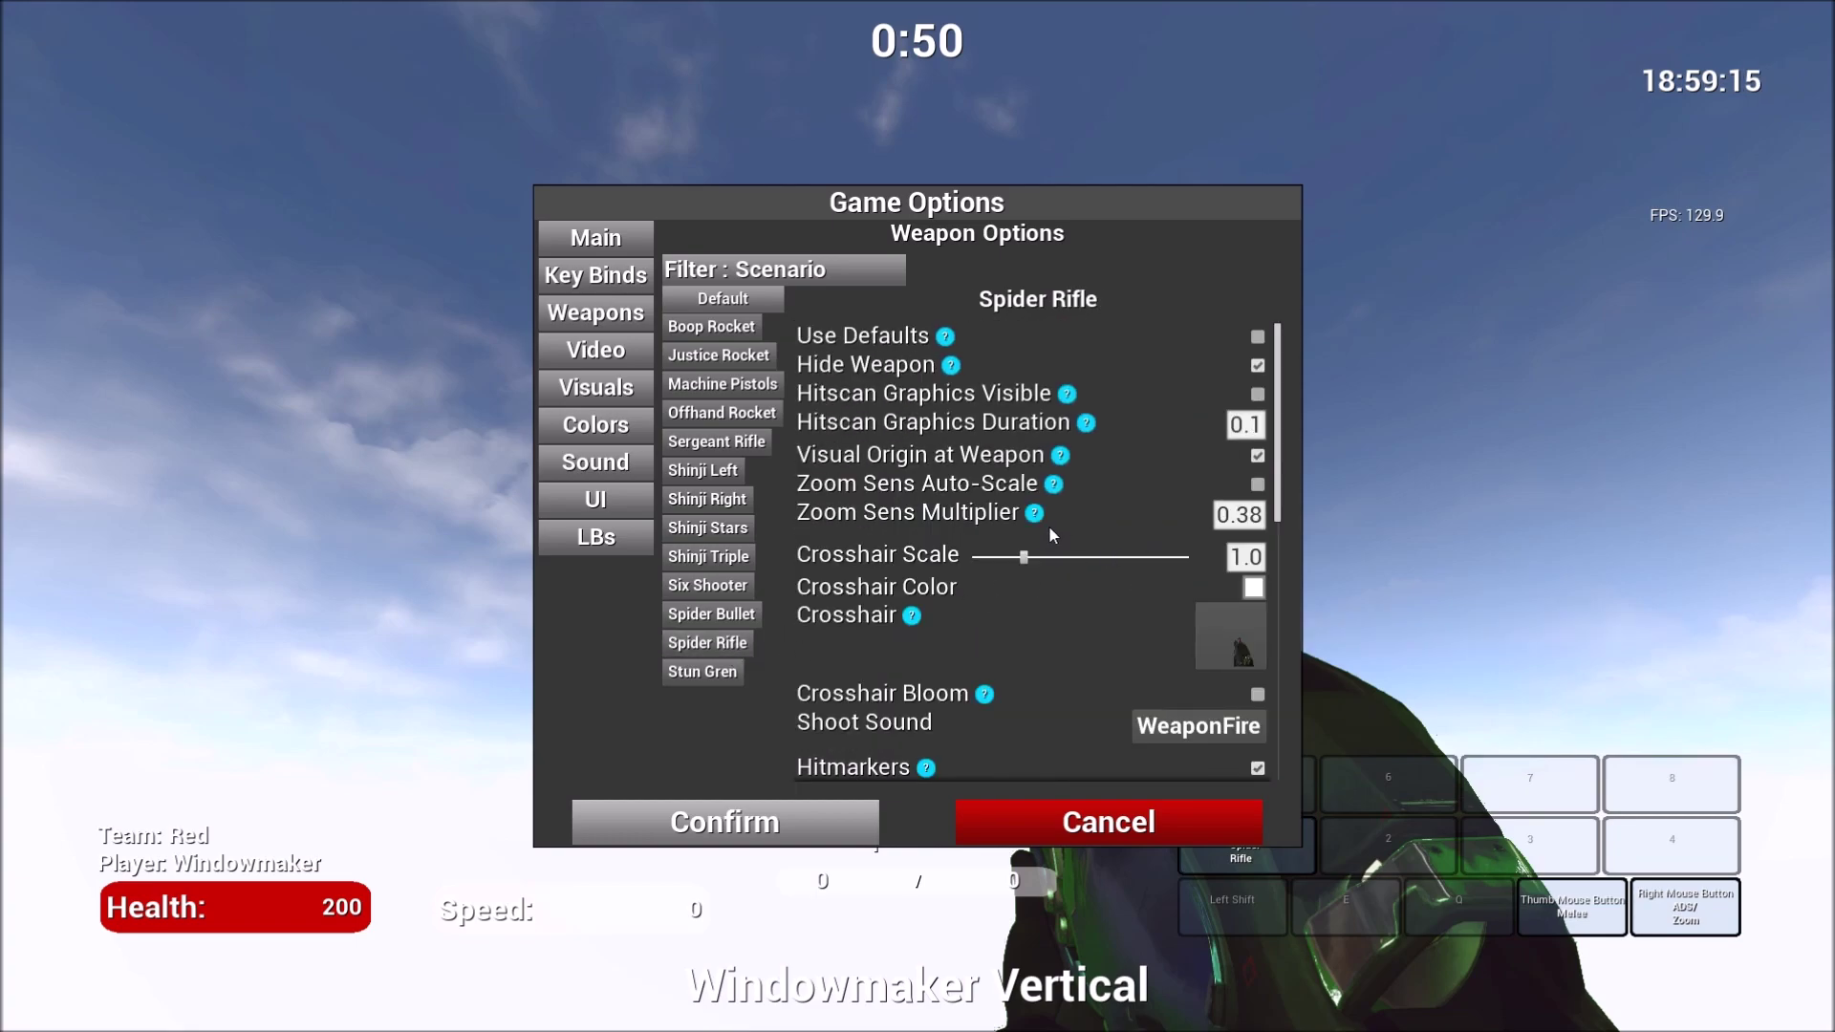
click(1254, 517)
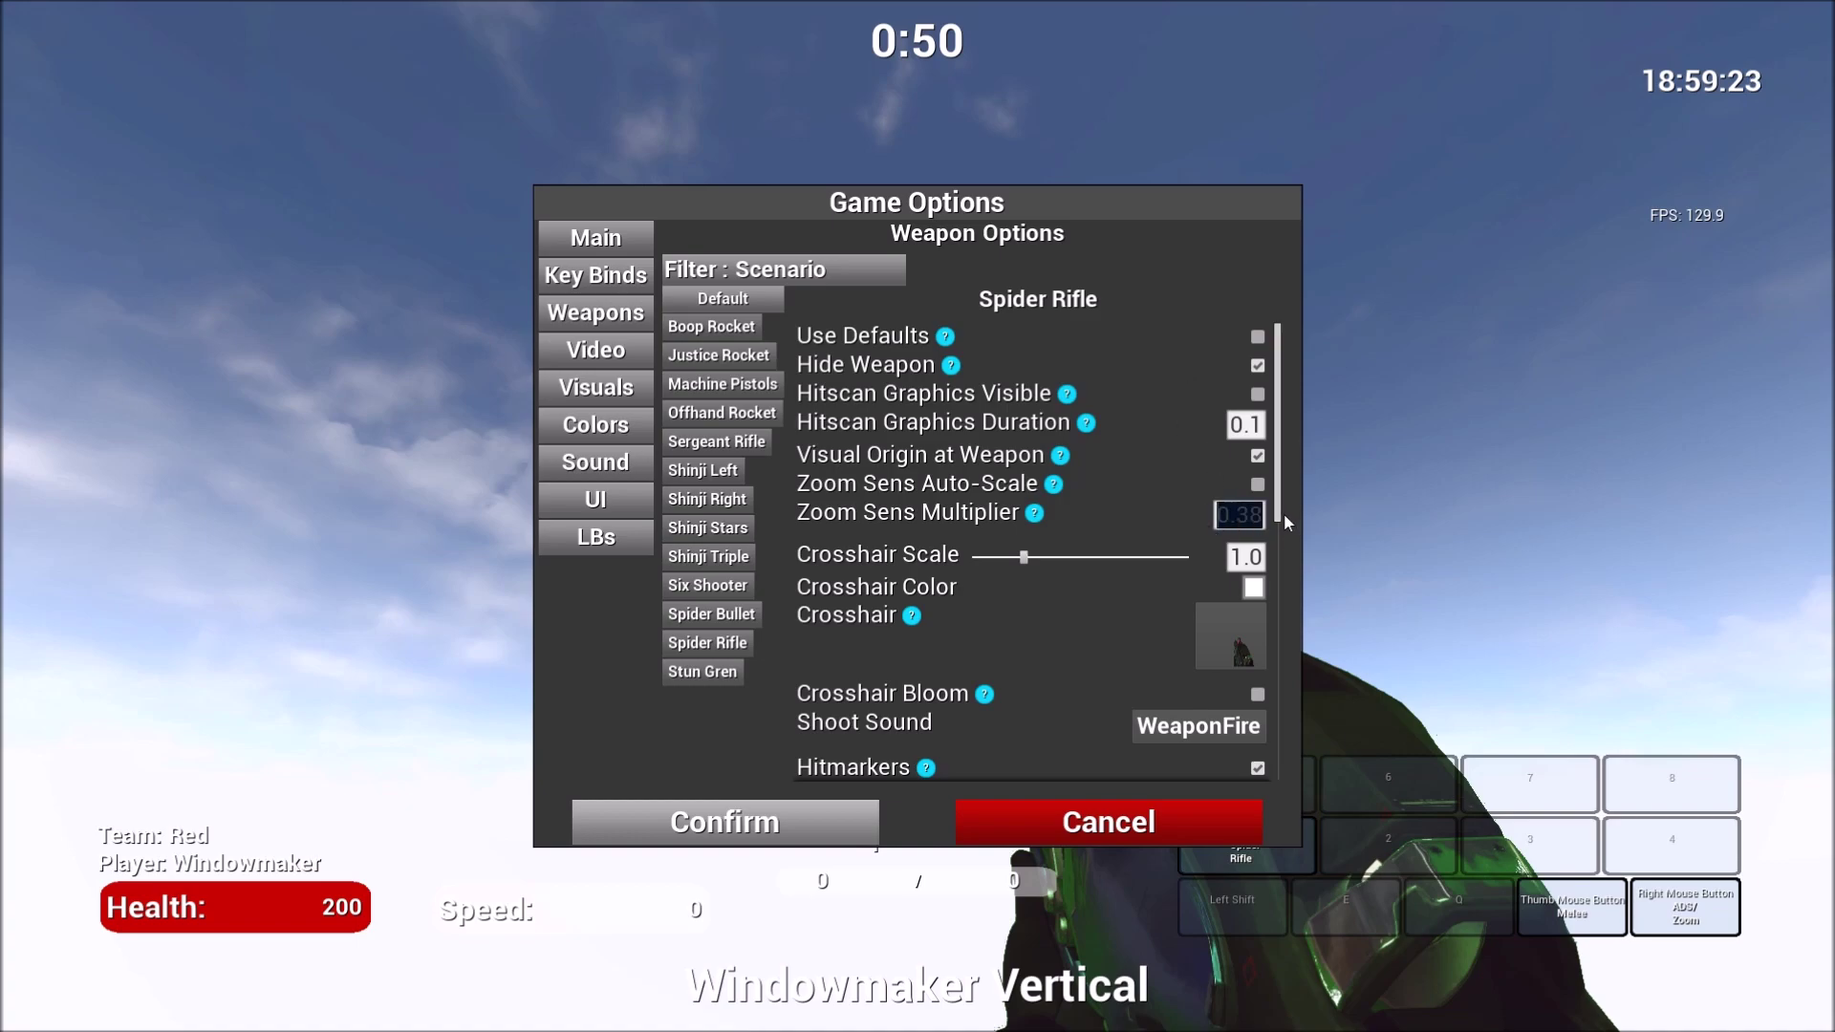
drag(1282, 512, 1274, 799)
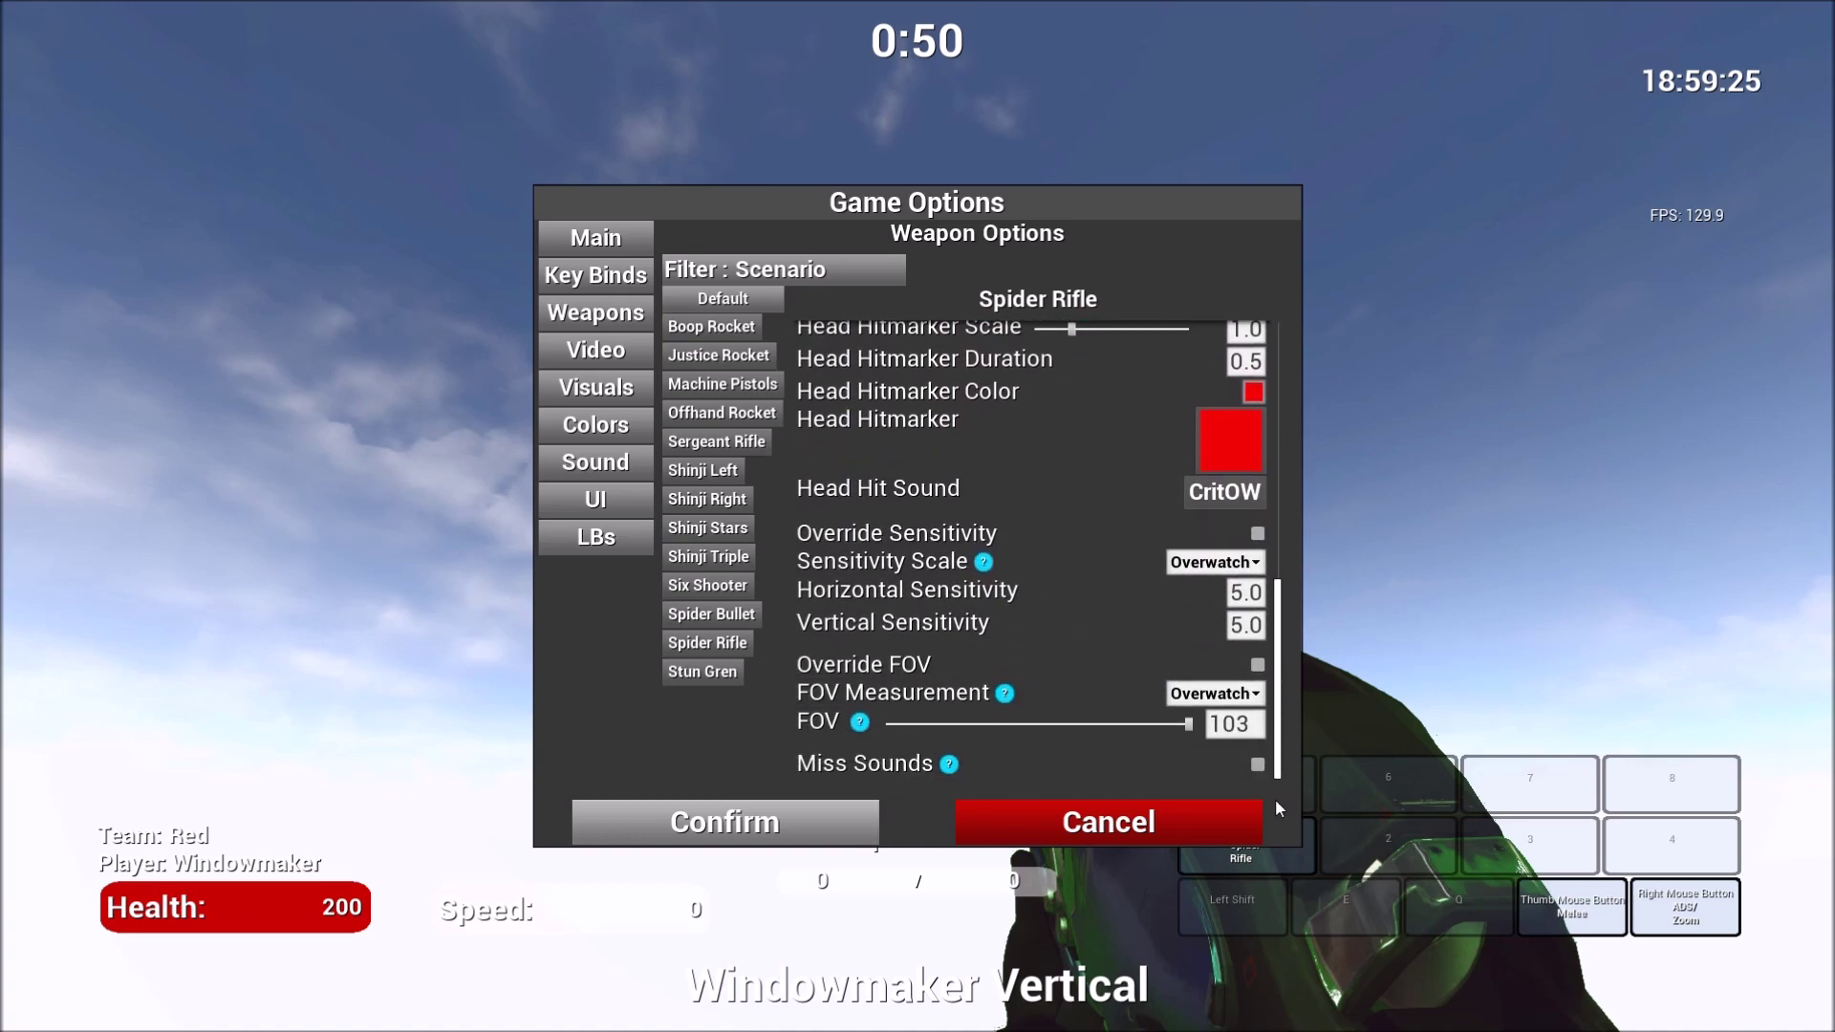
scroll(896, 424, up, 10)
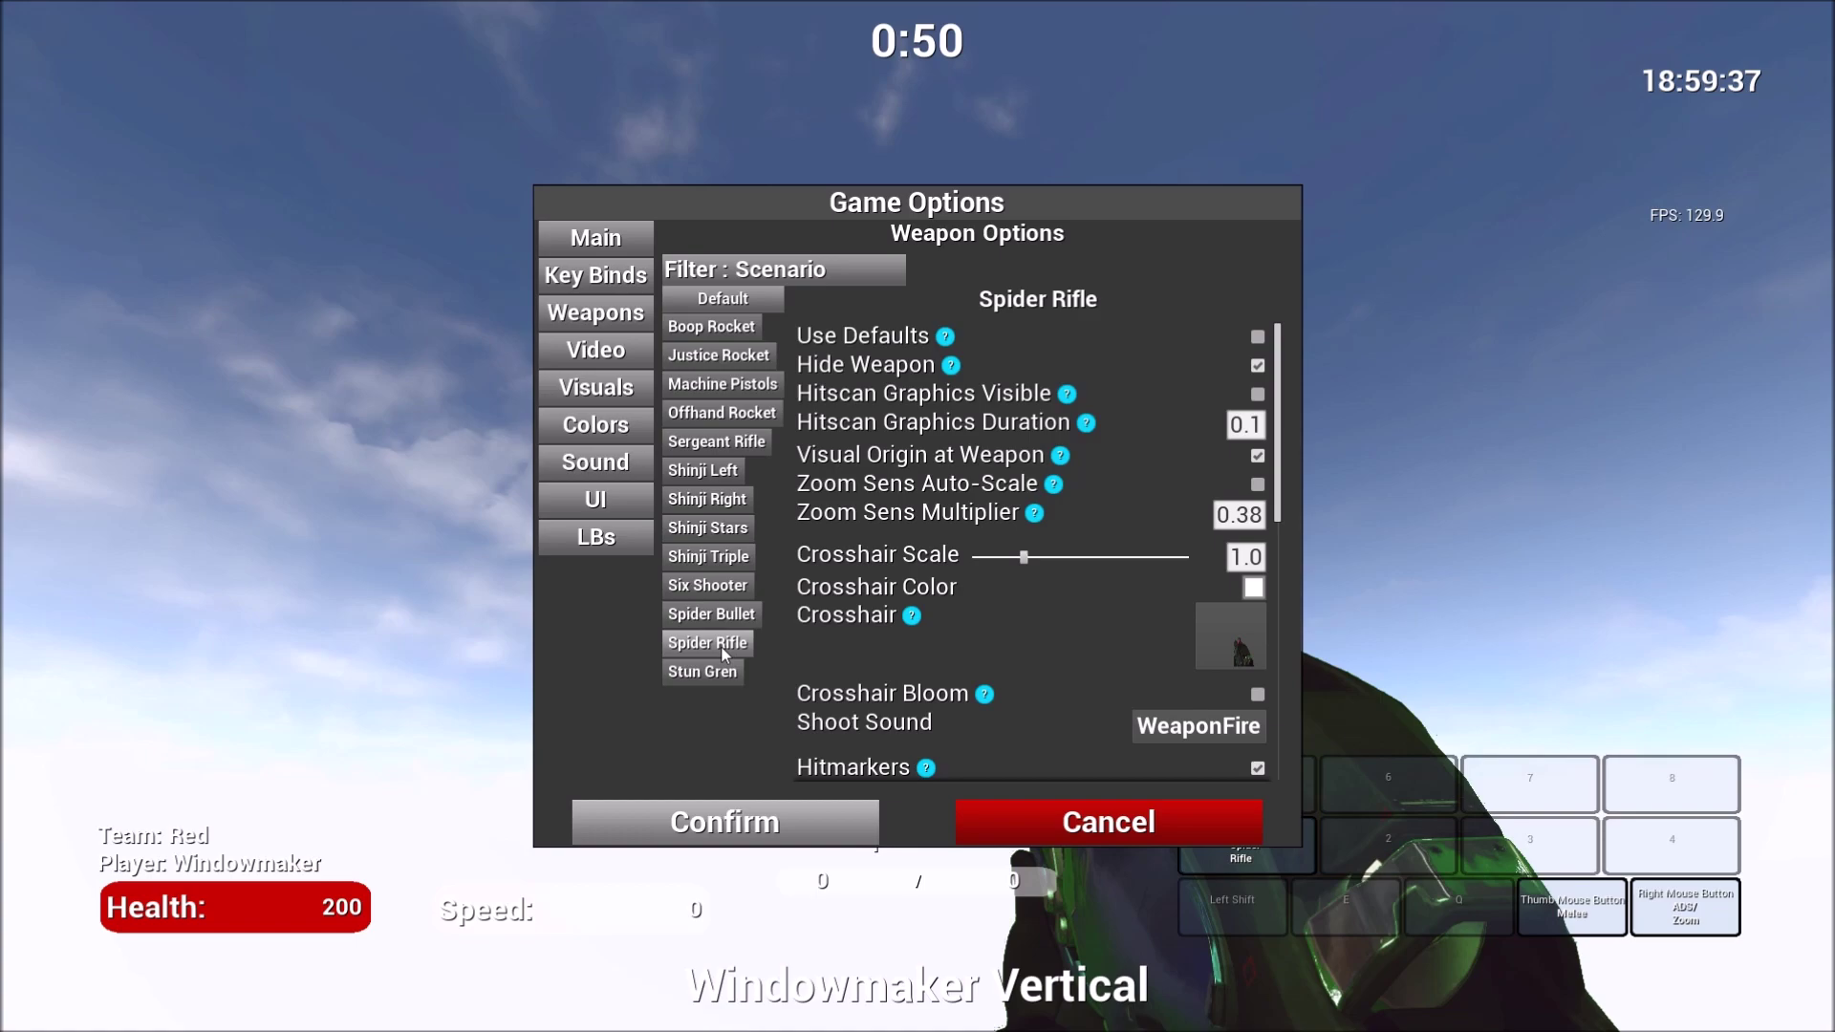
- Show all weapons in the weapon filter, review the Zoomed Sniper Rifle's settings, and close the options without saving
click(711, 613)
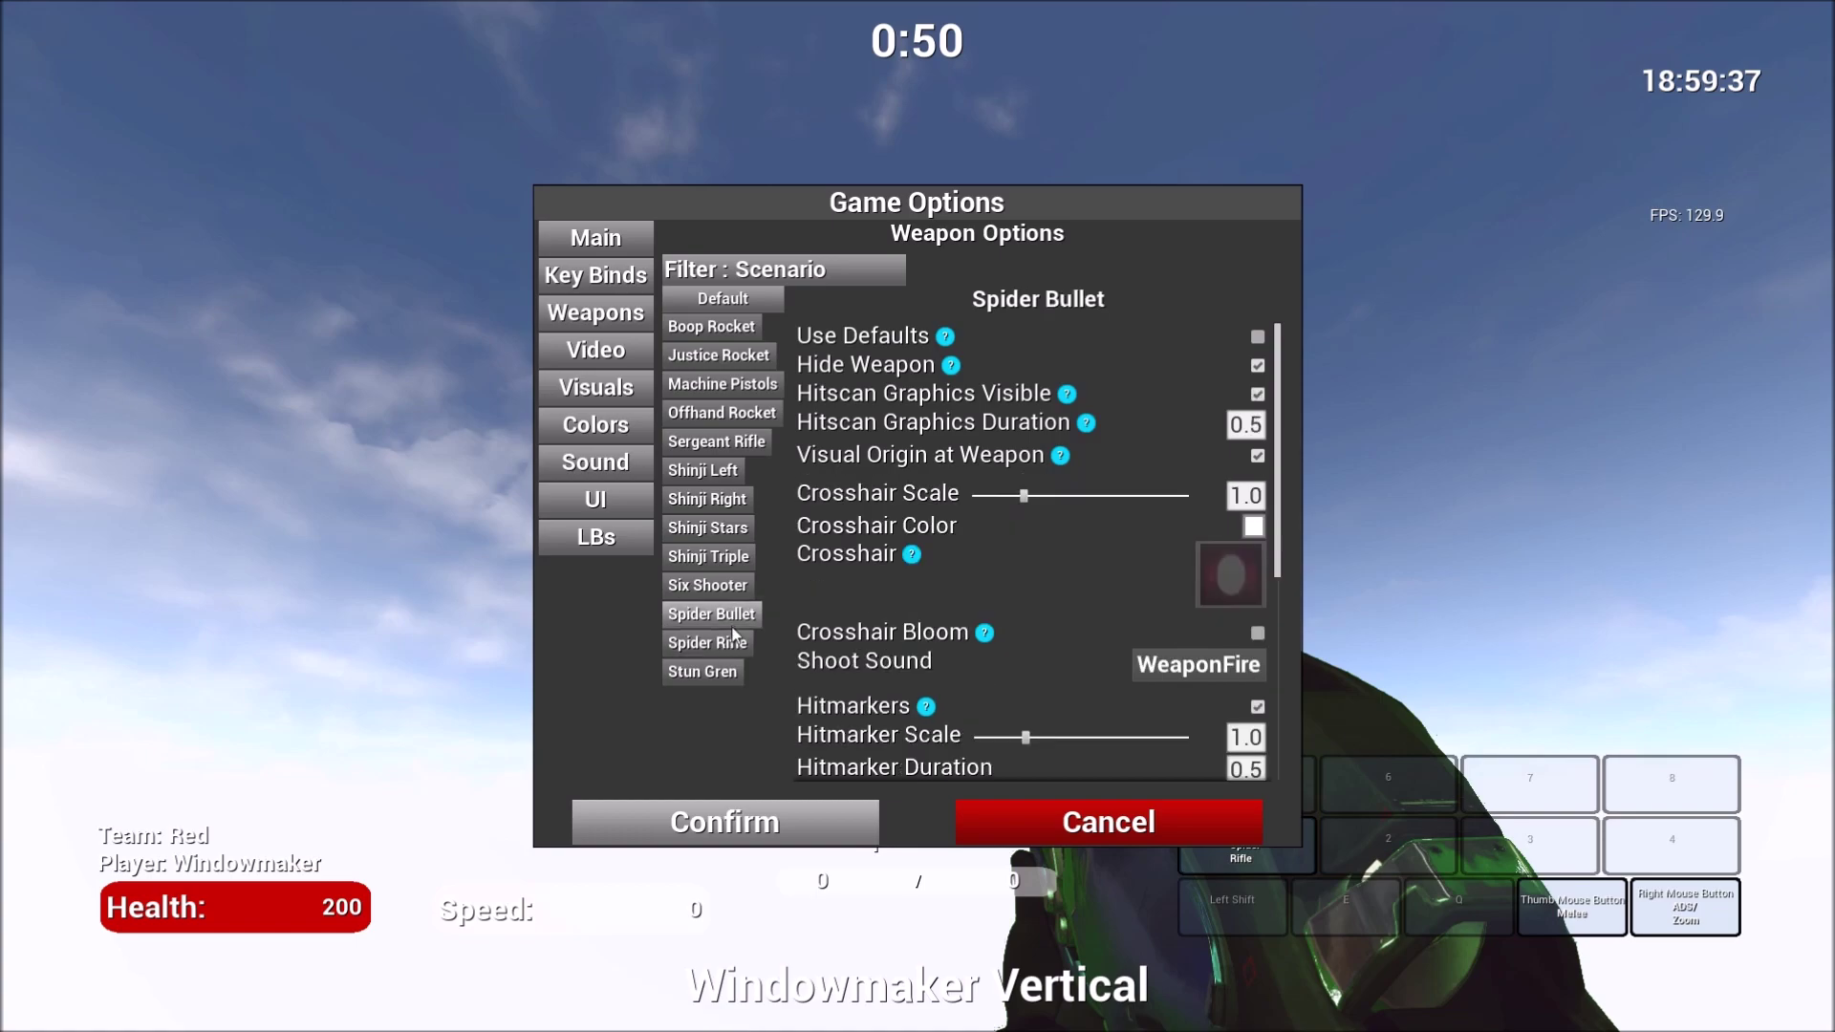
click(789, 272)
drag(864, 381, 839, 693)
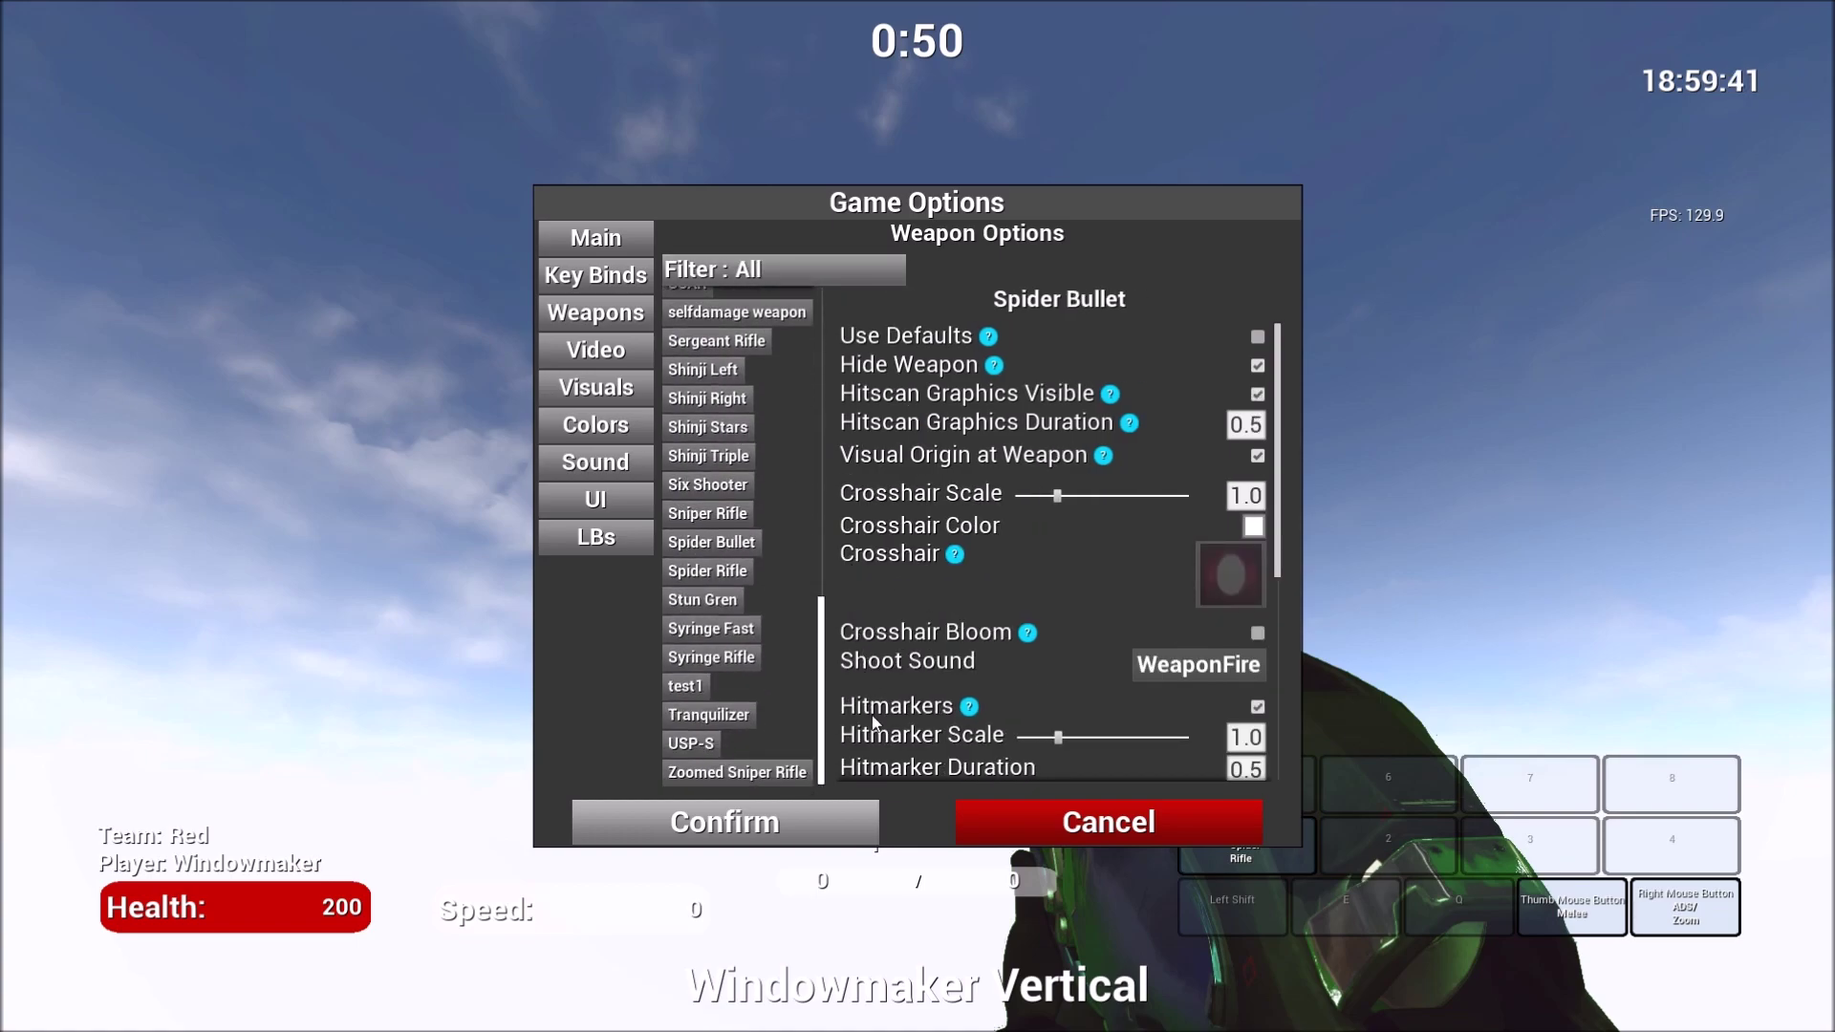
click(759, 776)
scroll(1099, 583, down, 2)
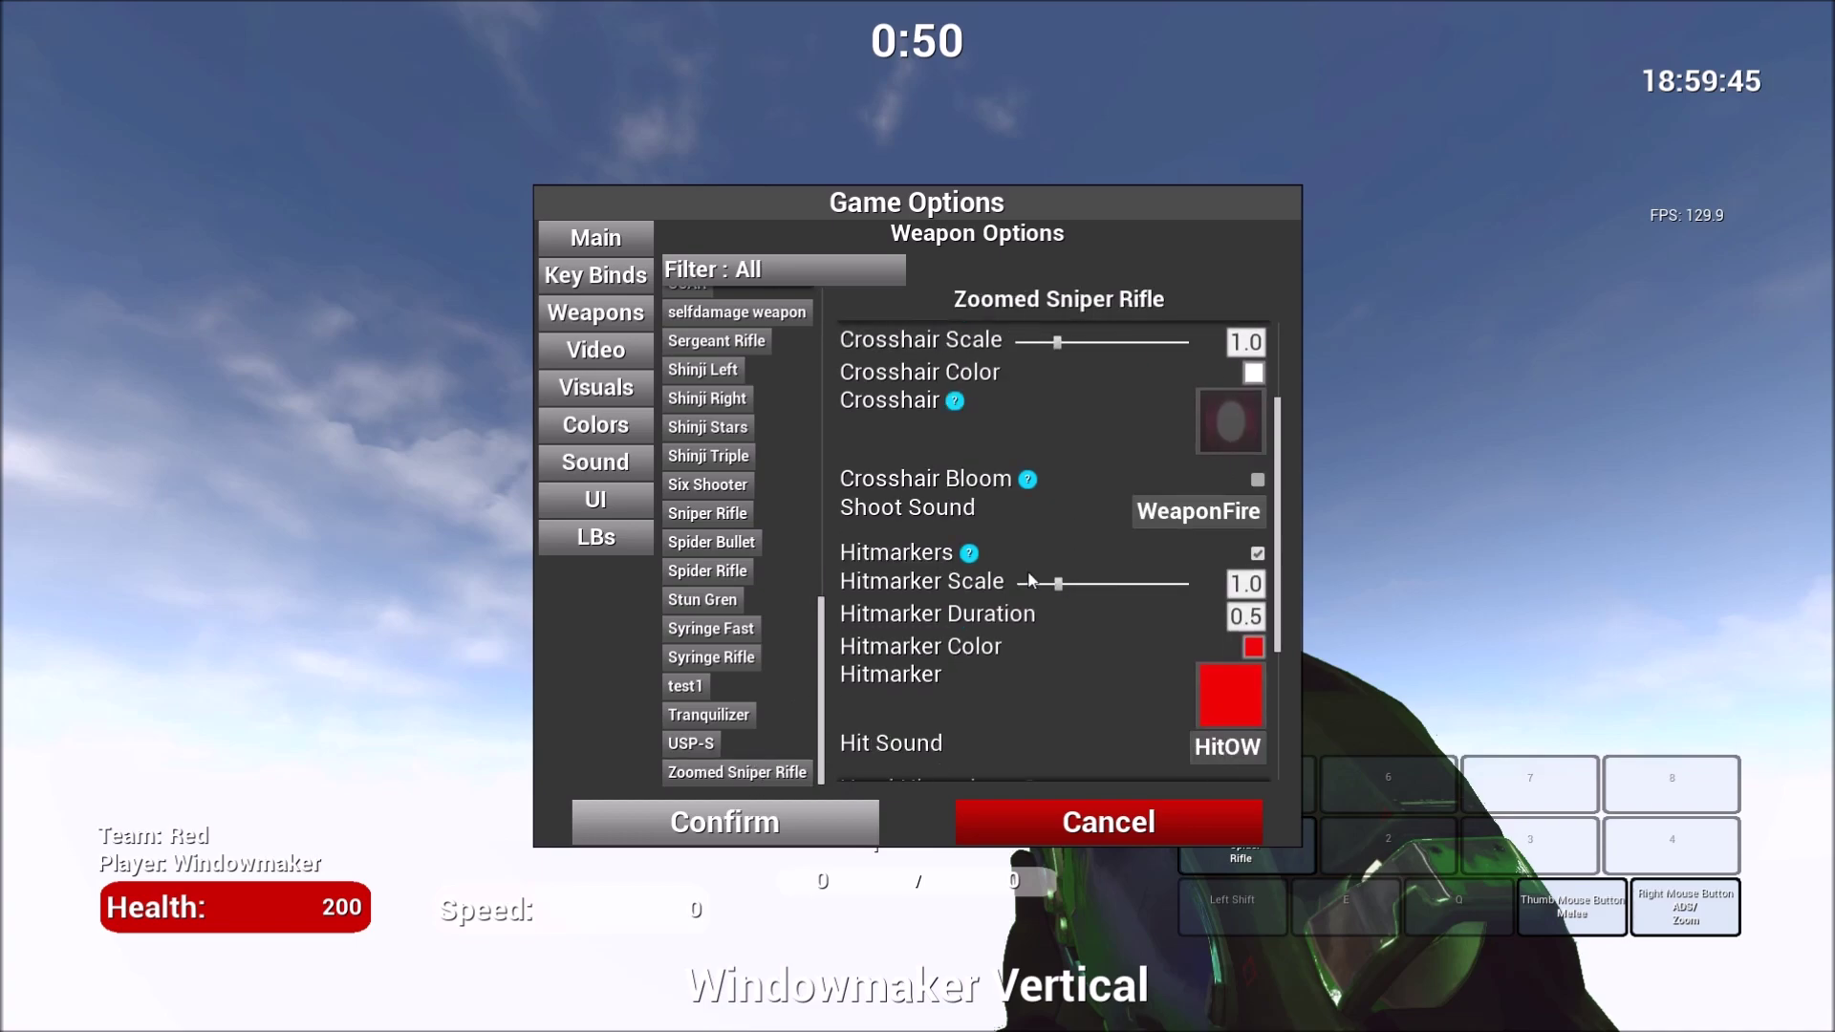
scroll(1242, 554, up, 2)
scroll(1040, 577, down, 4)
scroll(1069, 642, up, 4)
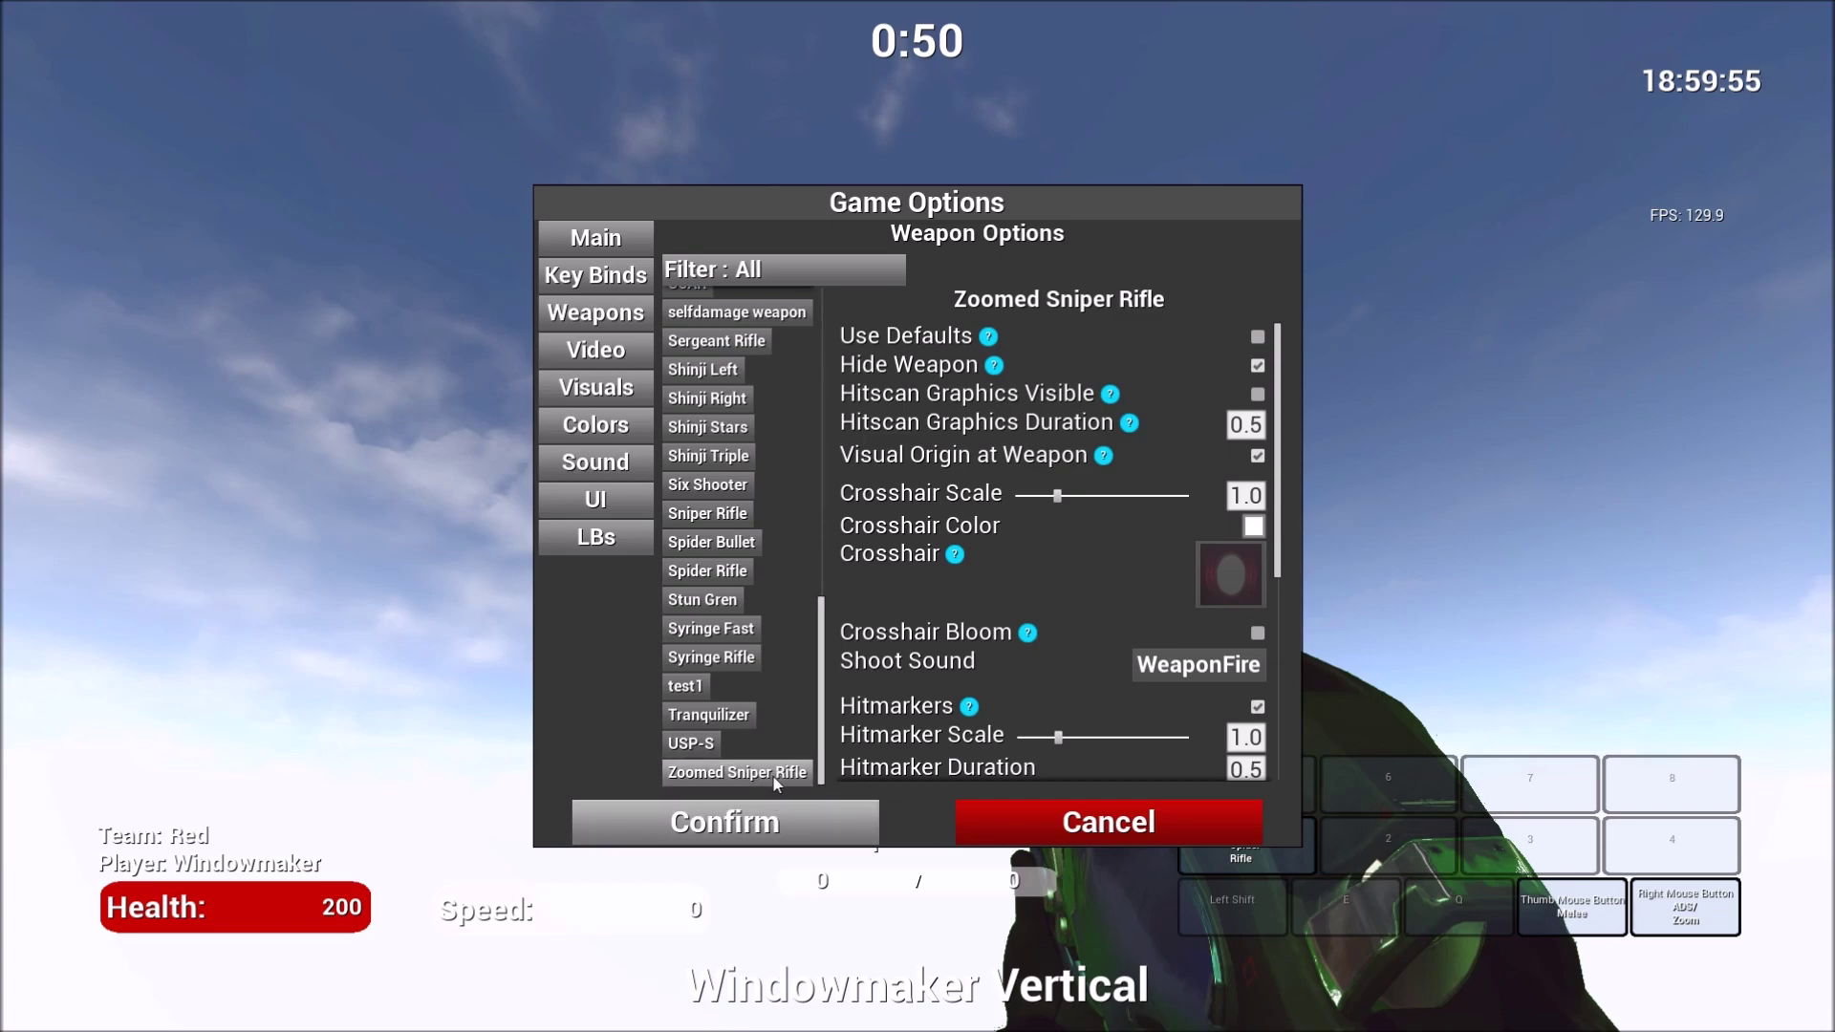
scroll(1147, 544, down, 3)
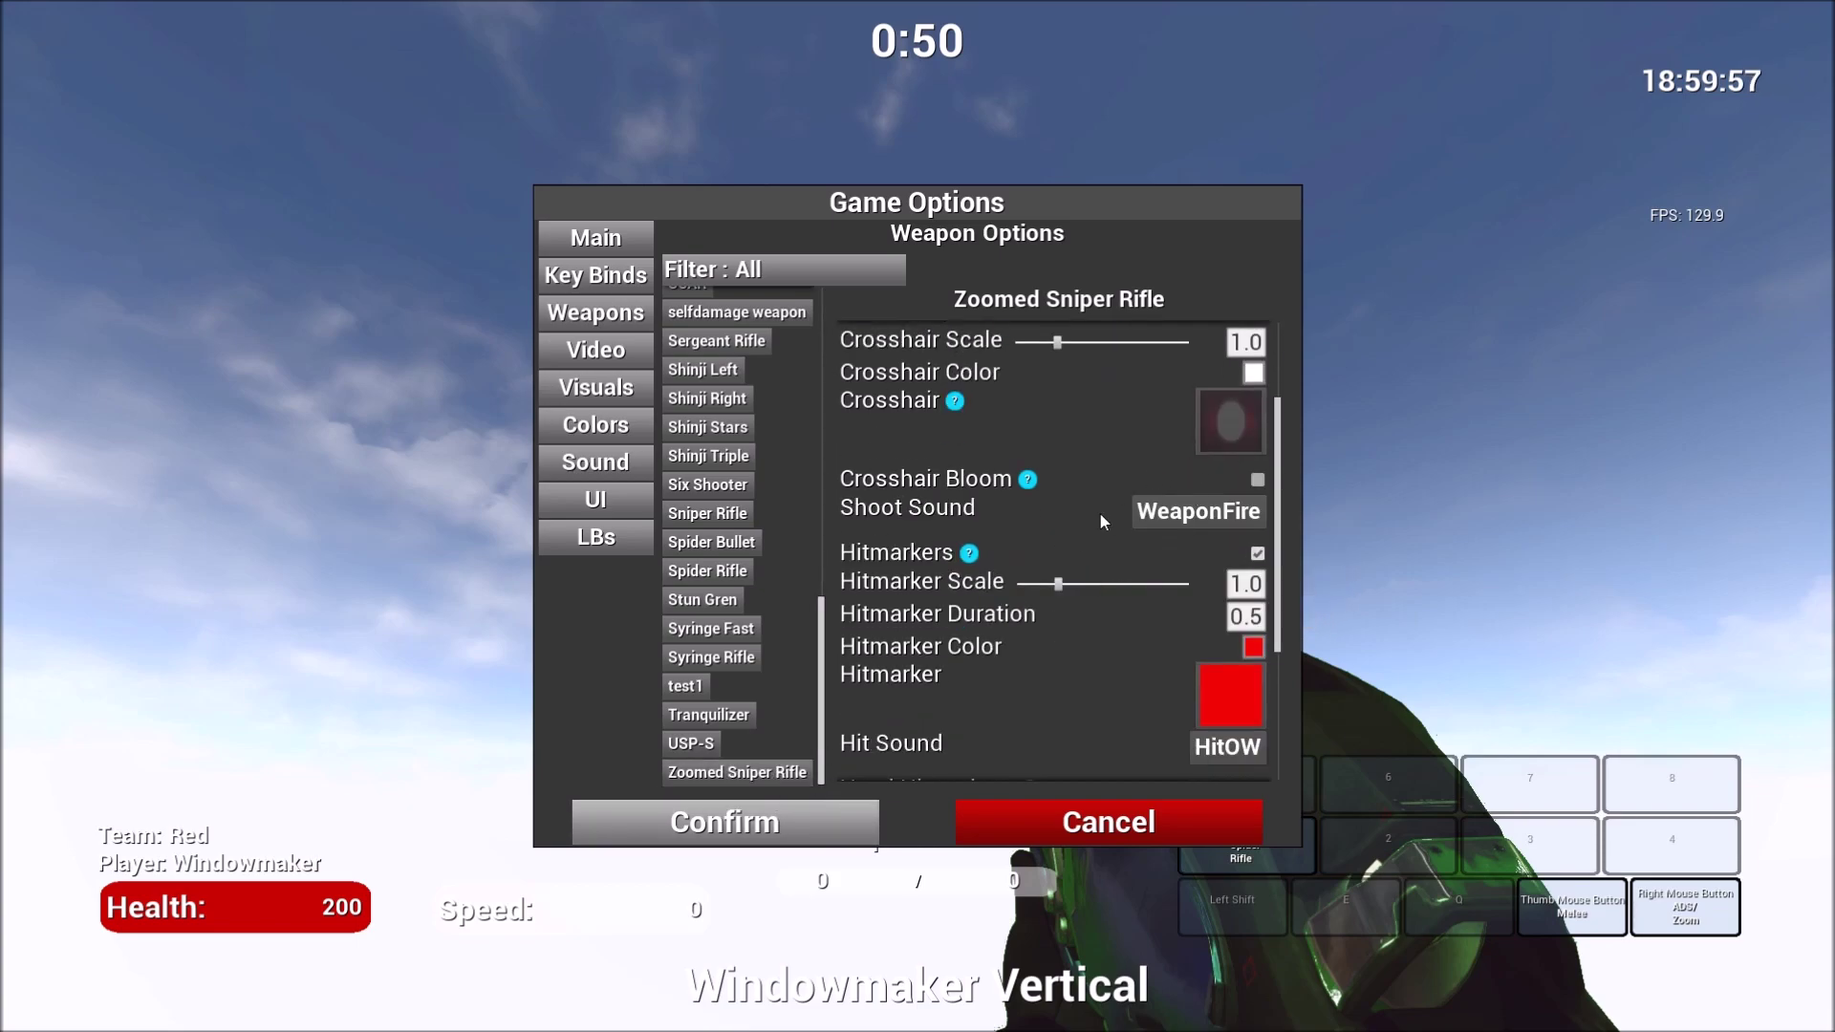
scroll(1051, 555, up, 3)
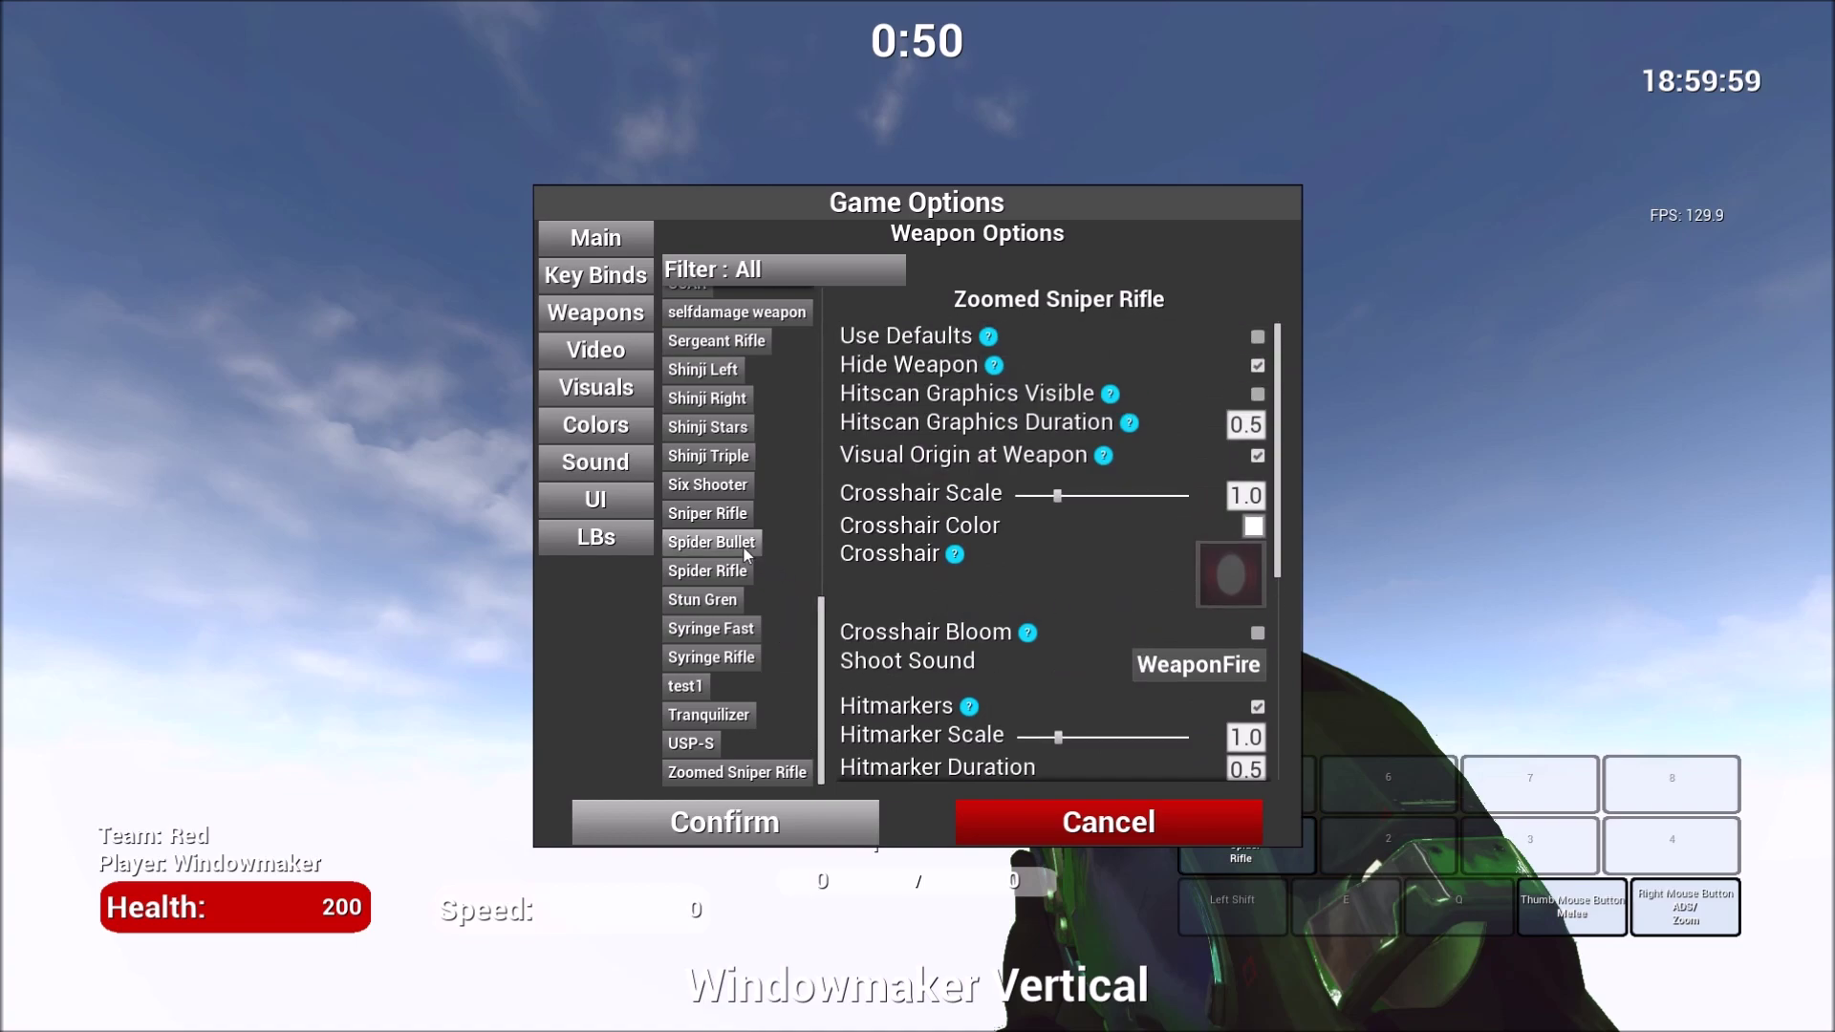
scroll(784, 478, up, 1)
scroll(778, 616, down, 1)
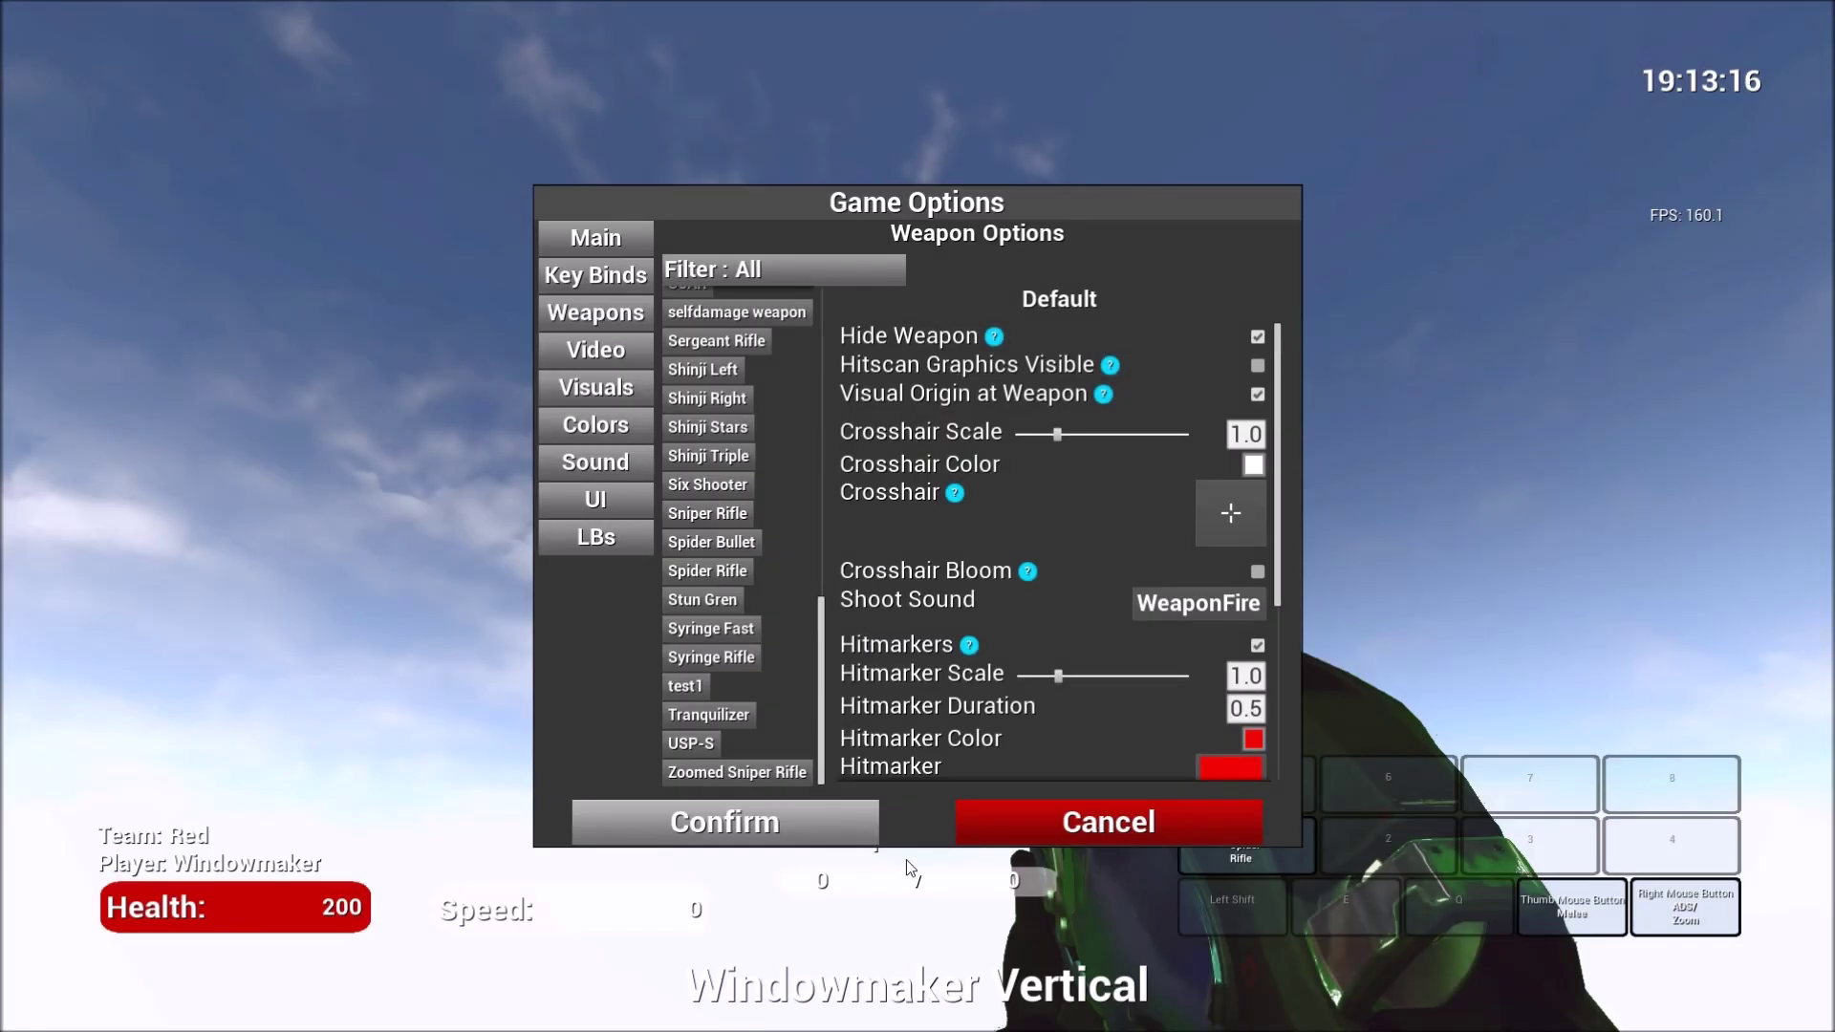
click(1063, 837)
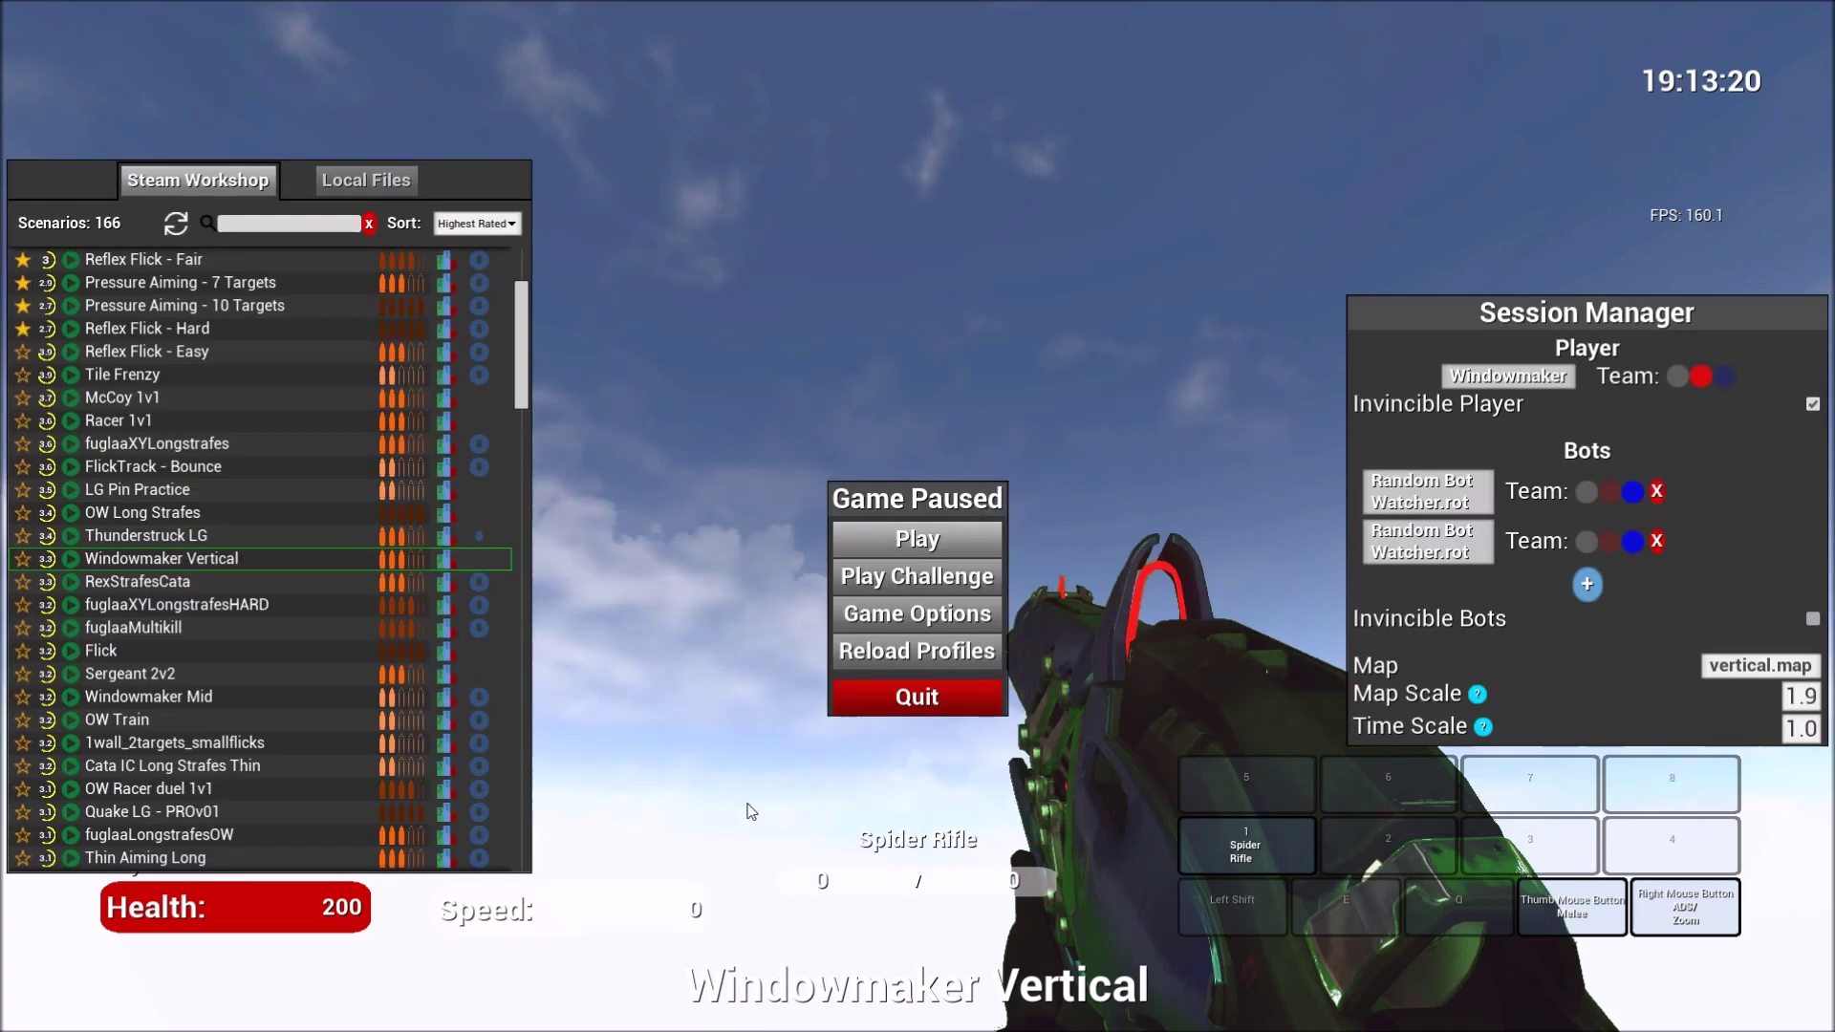
- Review the movement and action key binds in the game options, including the one for Ability4, and close the options
click(900, 627)
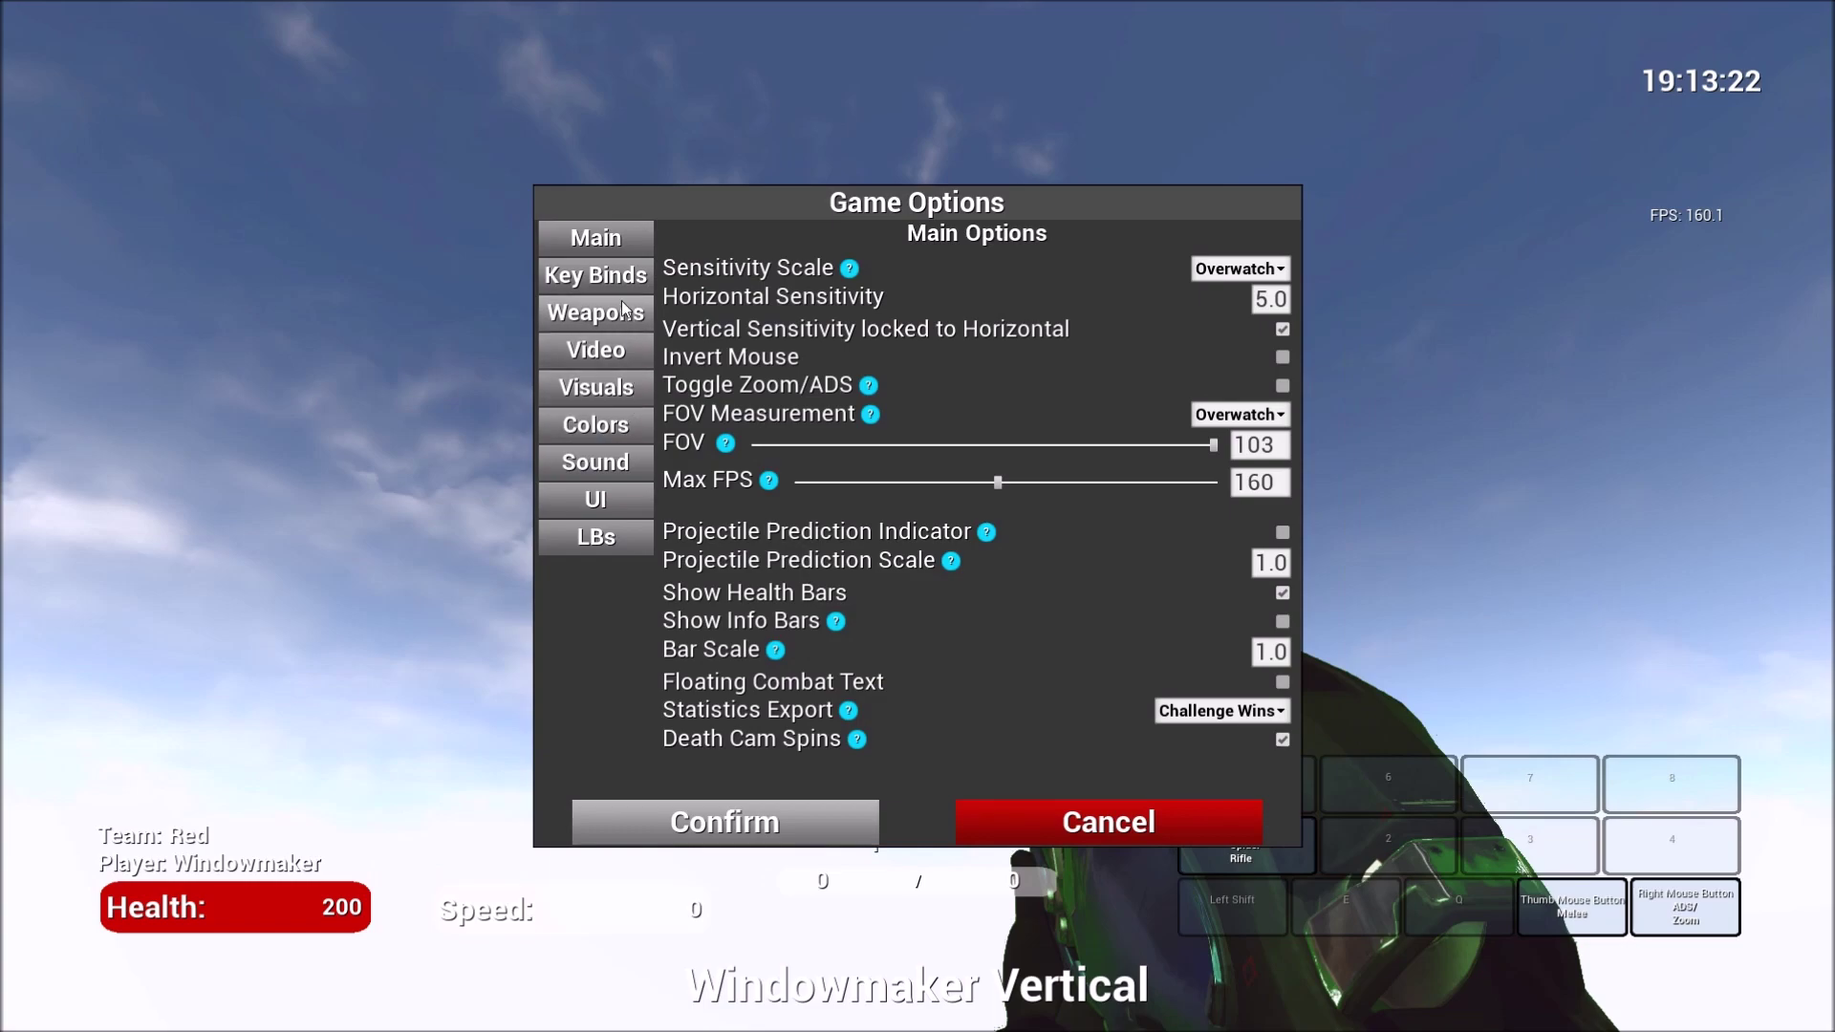
click(617, 285)
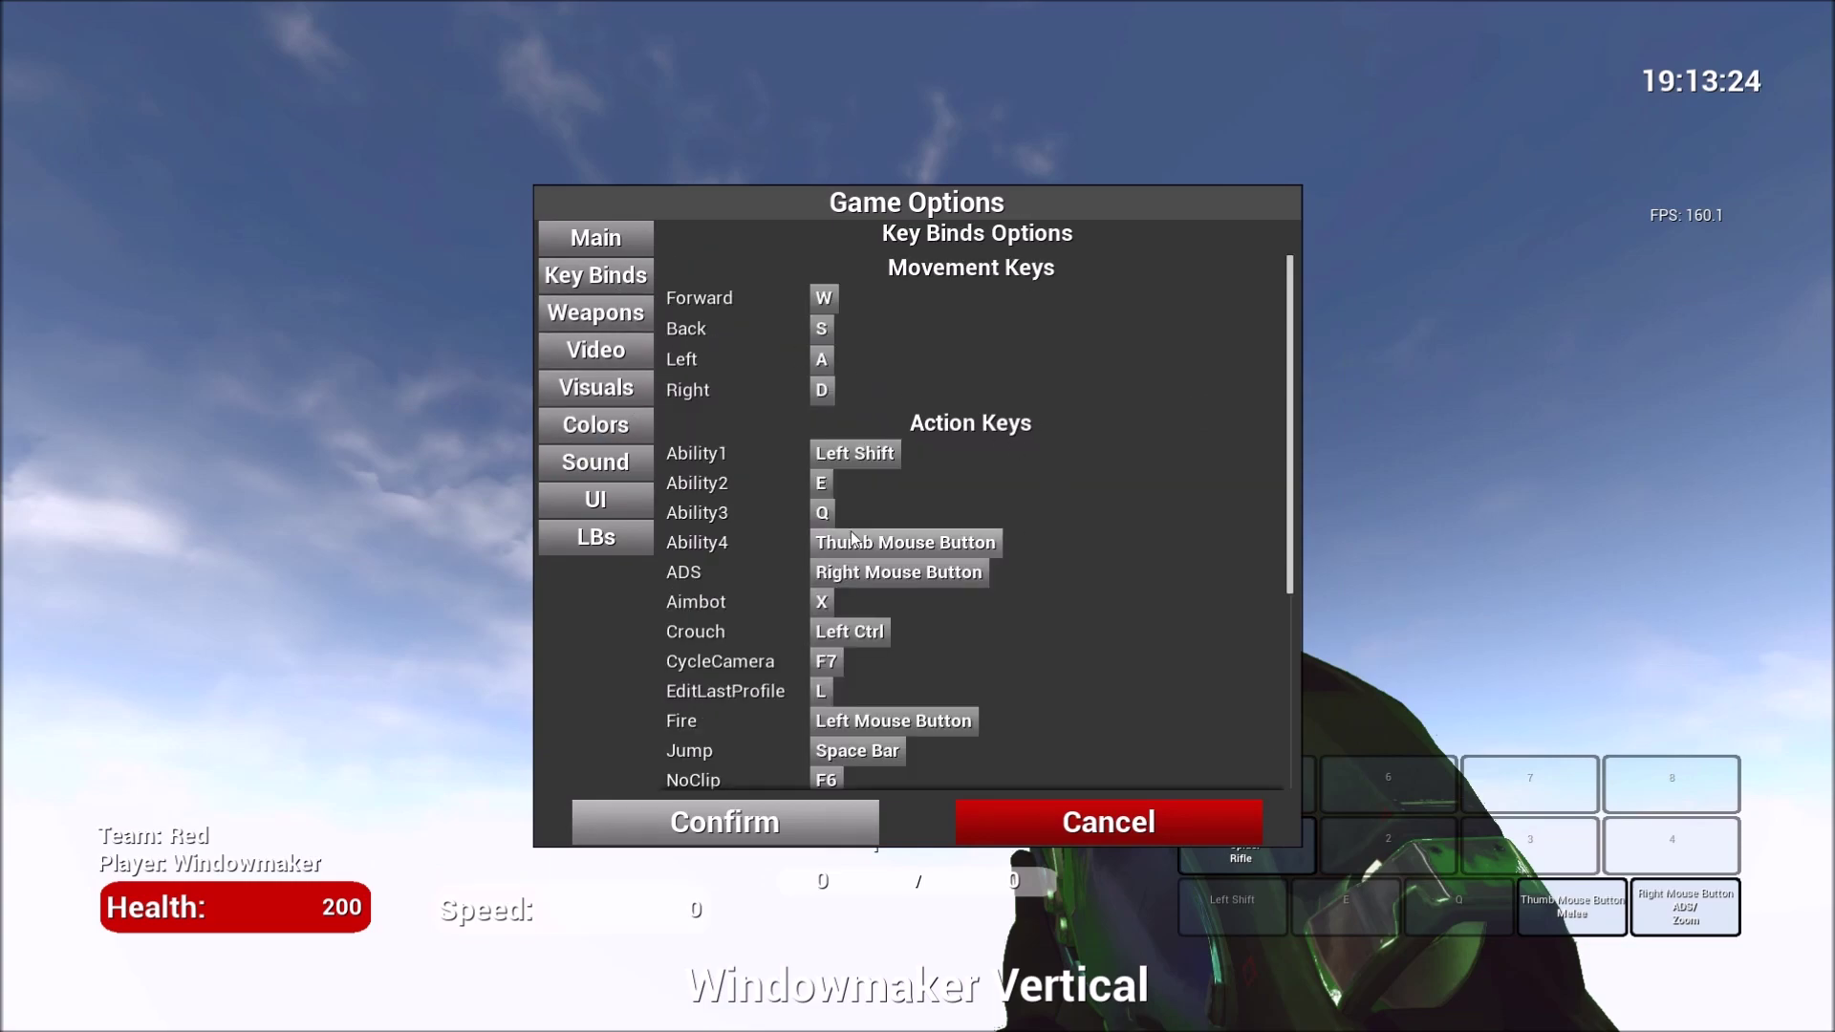
scroll(741, 548, down, 4)
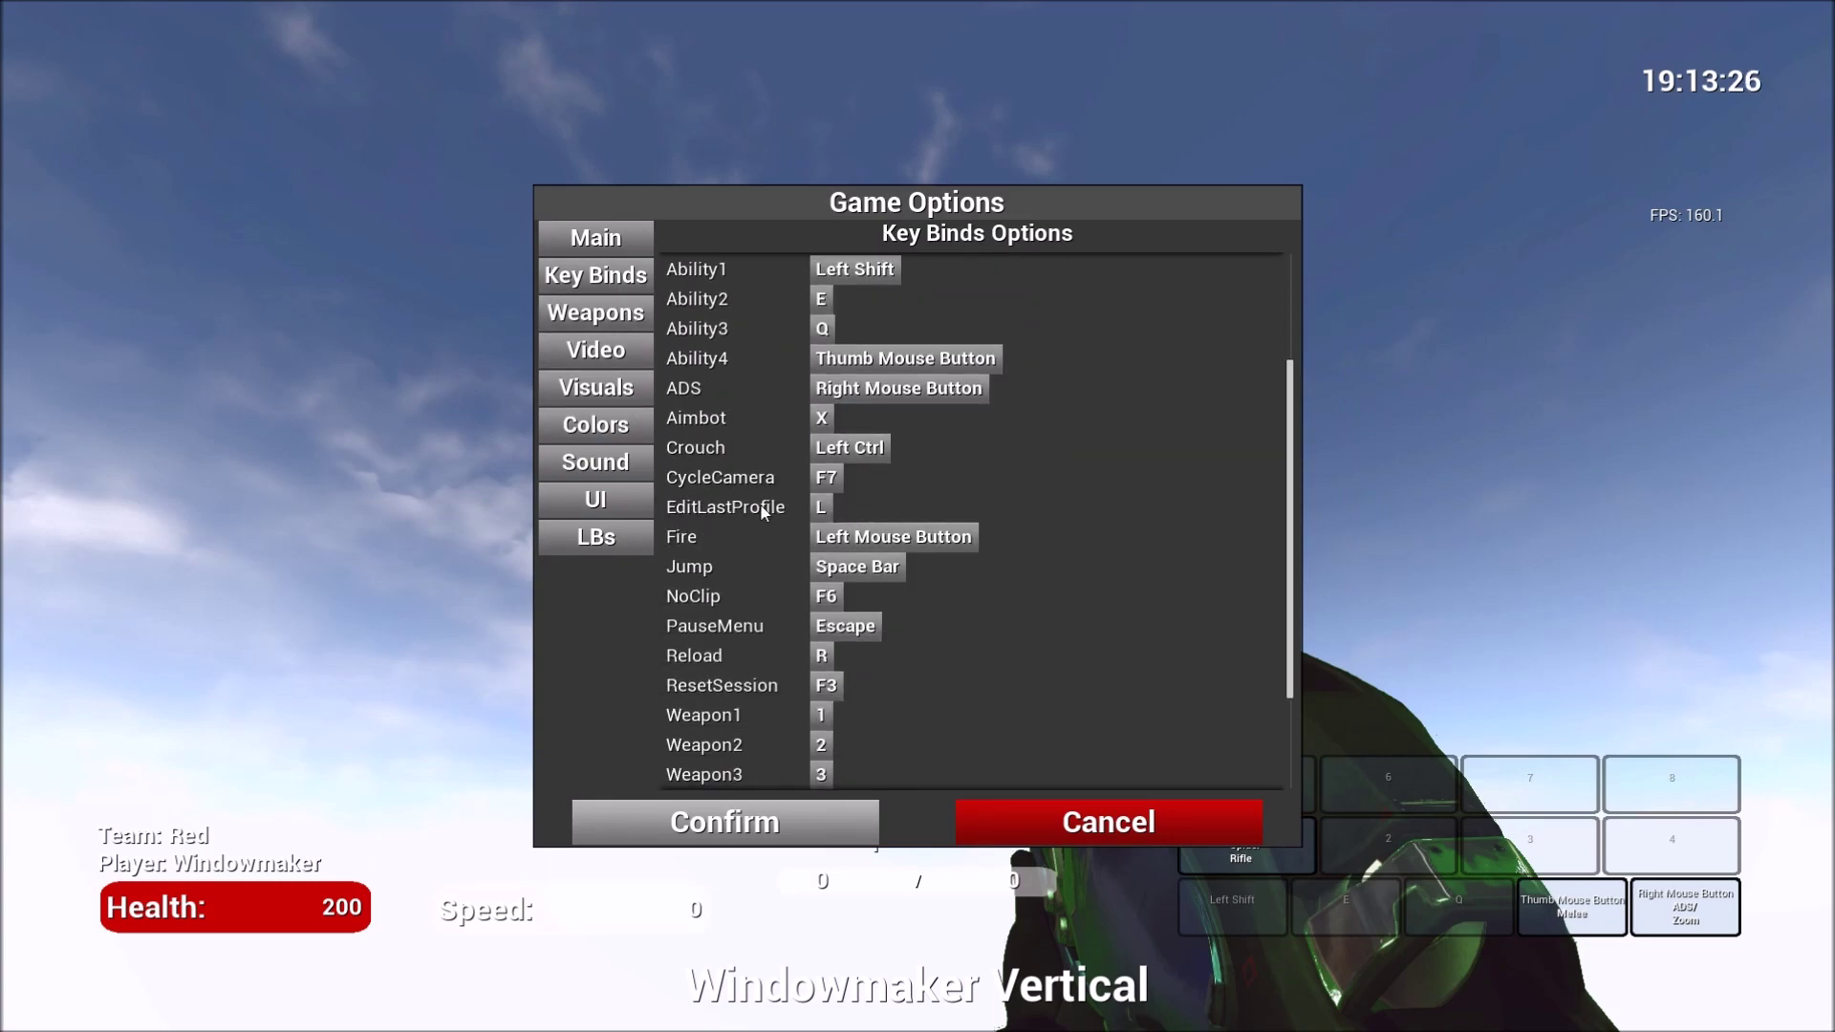
scroll(732, 556, up, 4)
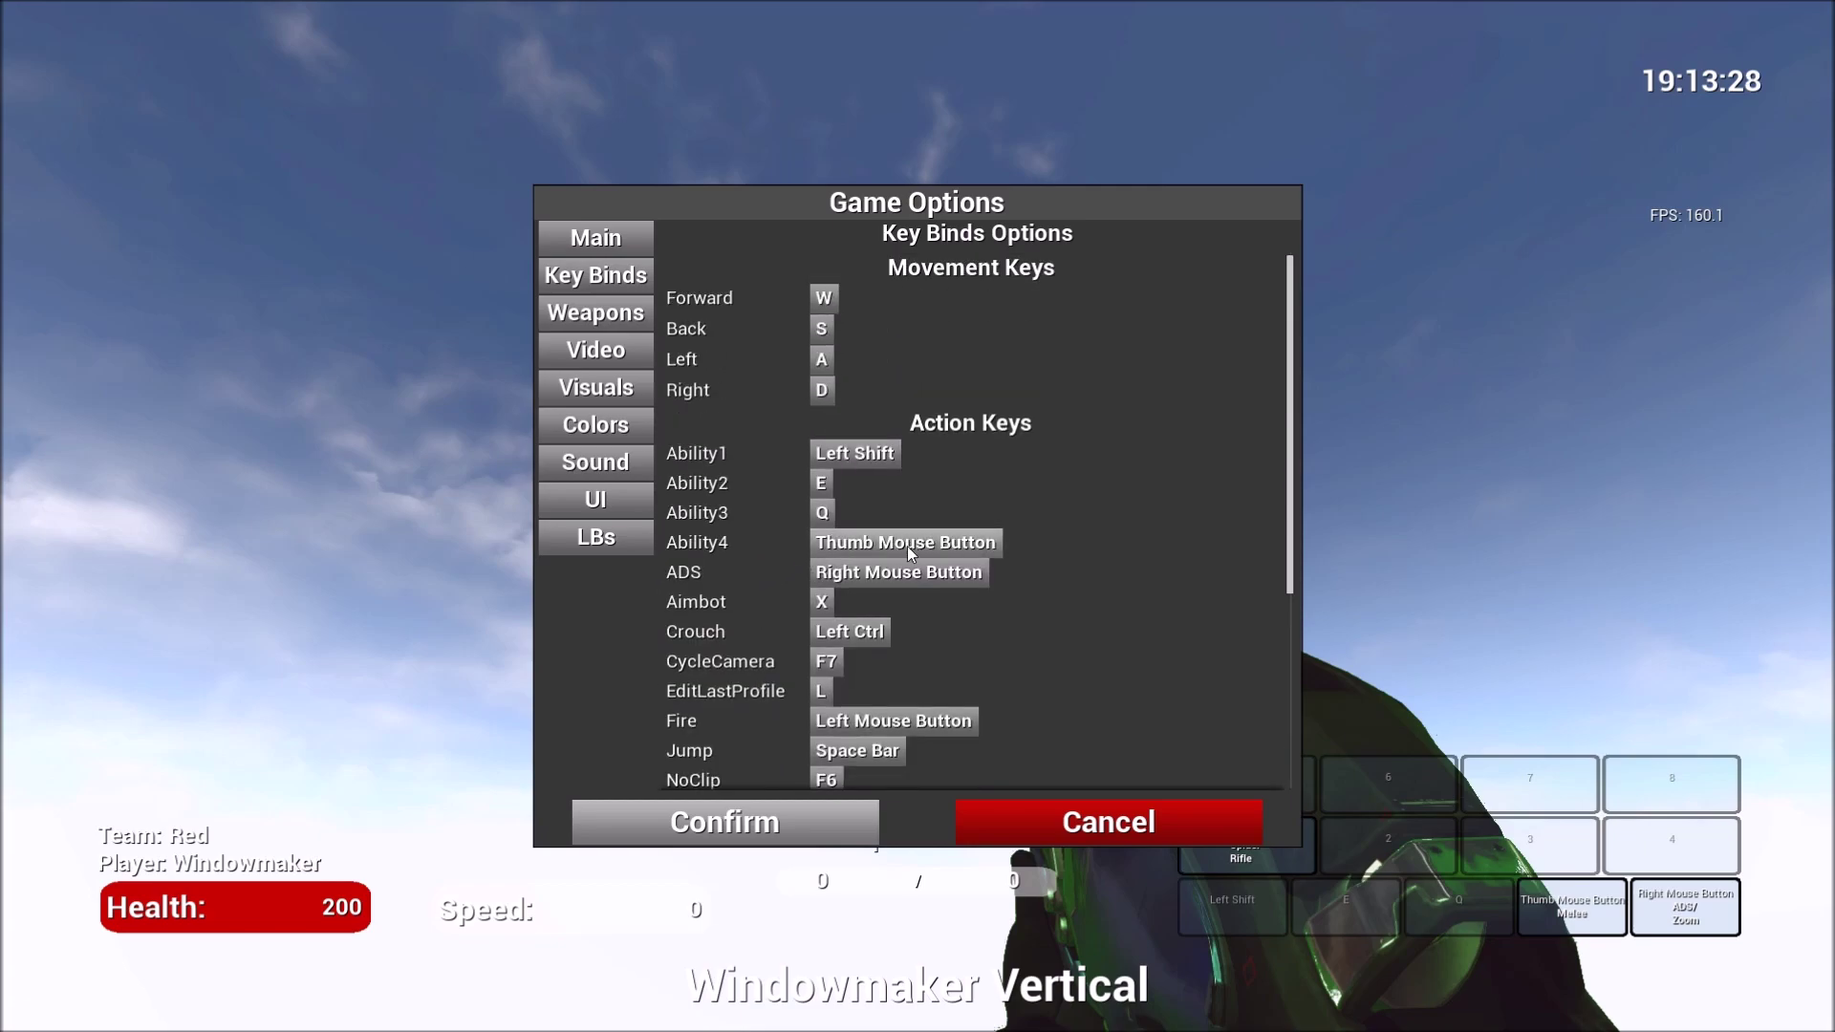
click(897, 549)
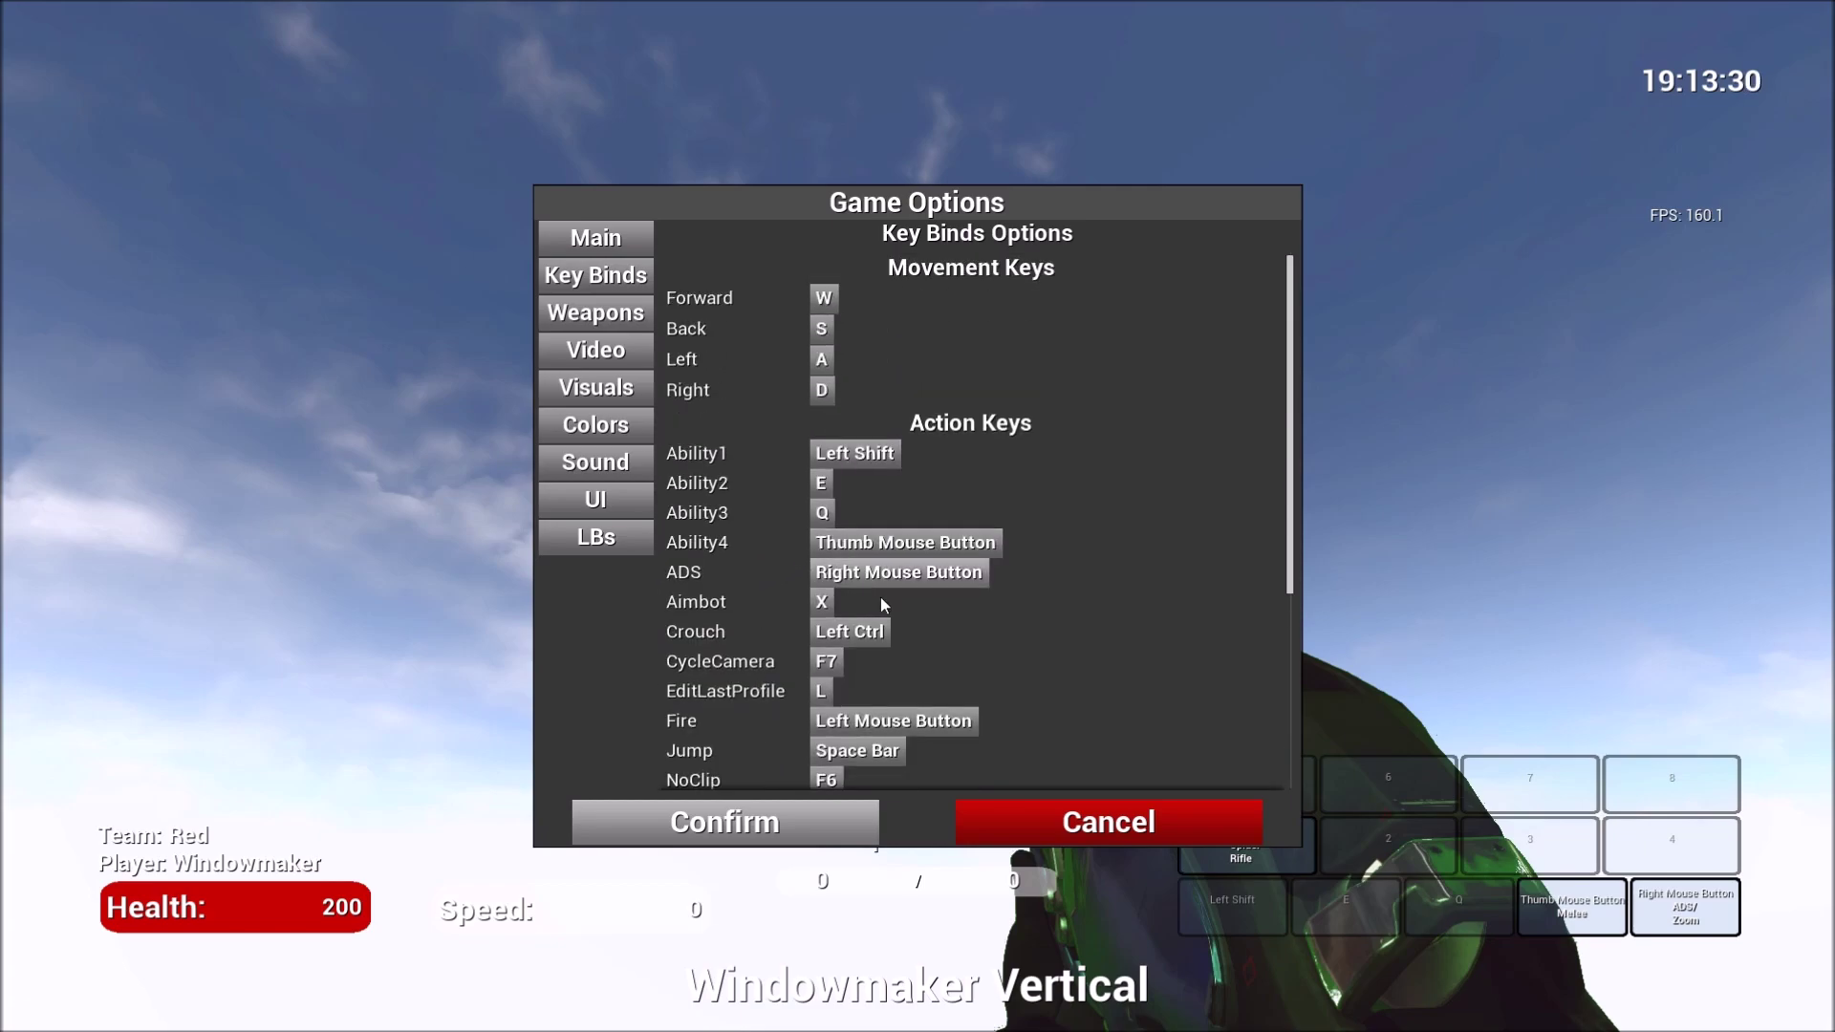
click(816, 822)
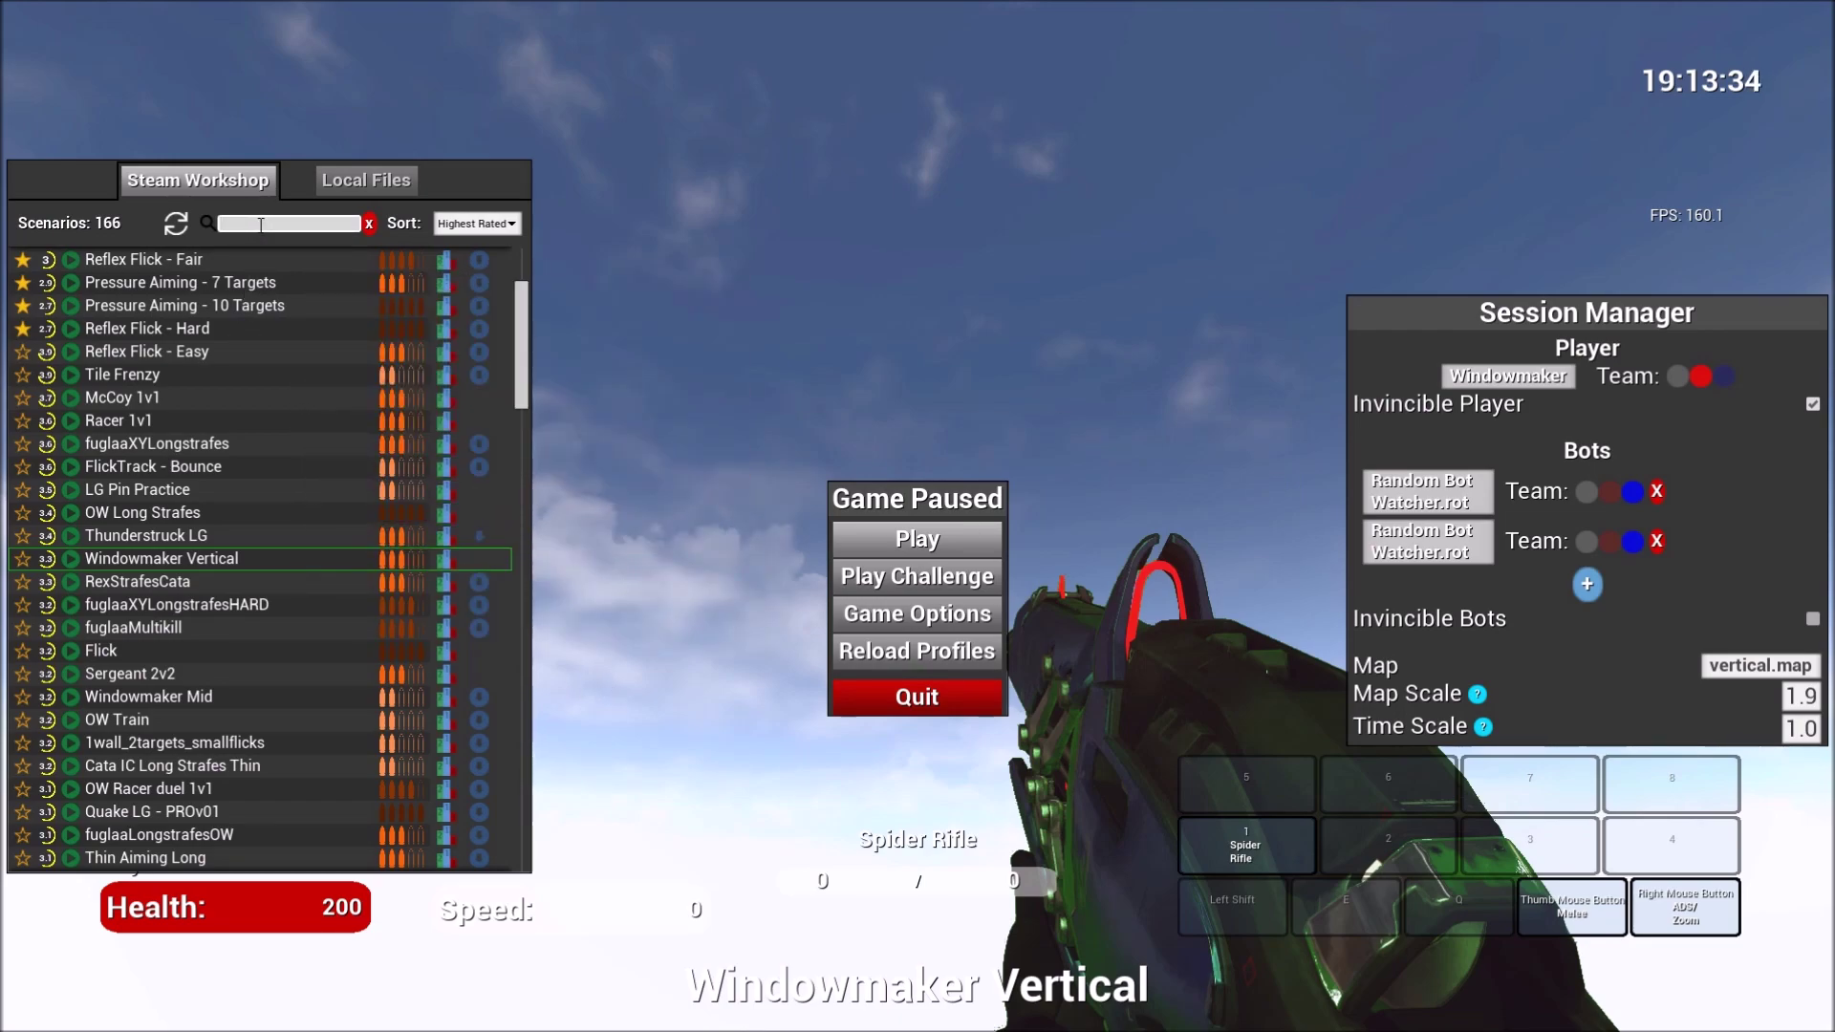
- Search the Steam Workshop scenarios for "racer" and start Racer 1v1 in free play
scroll(210, 282, down, 8)
text(racer)
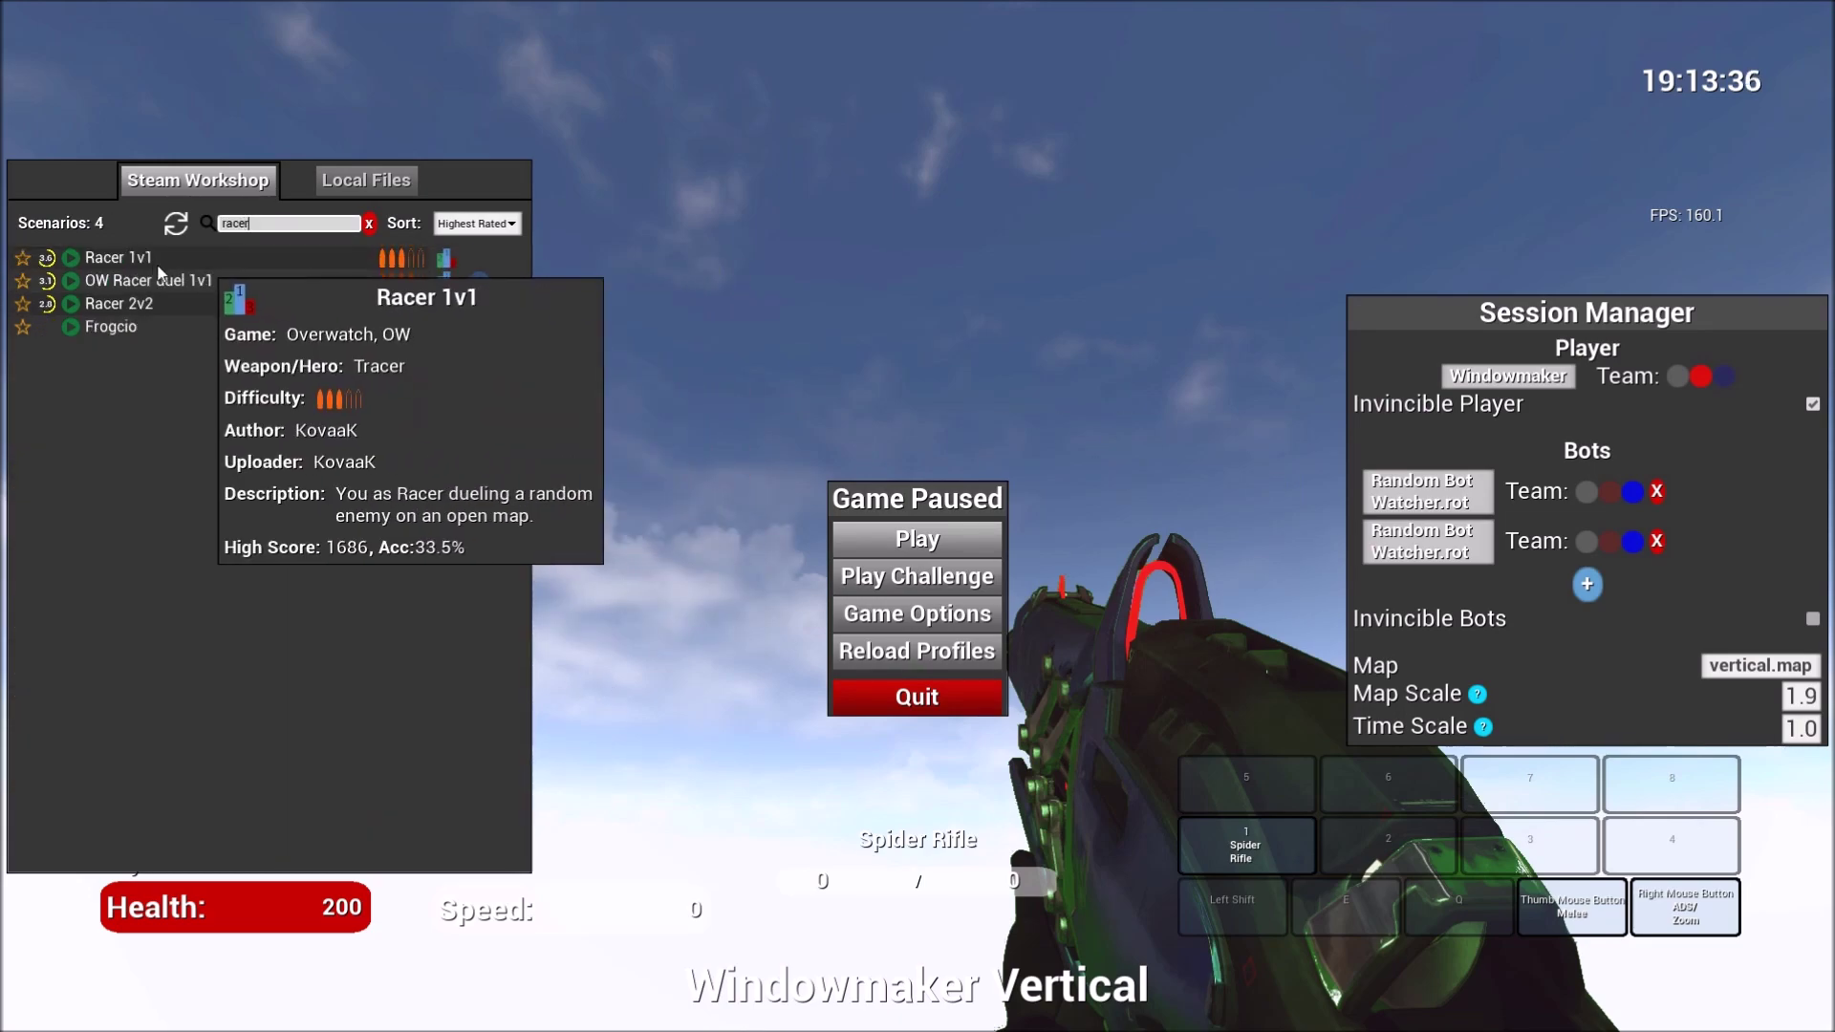
double_click(148, 260)
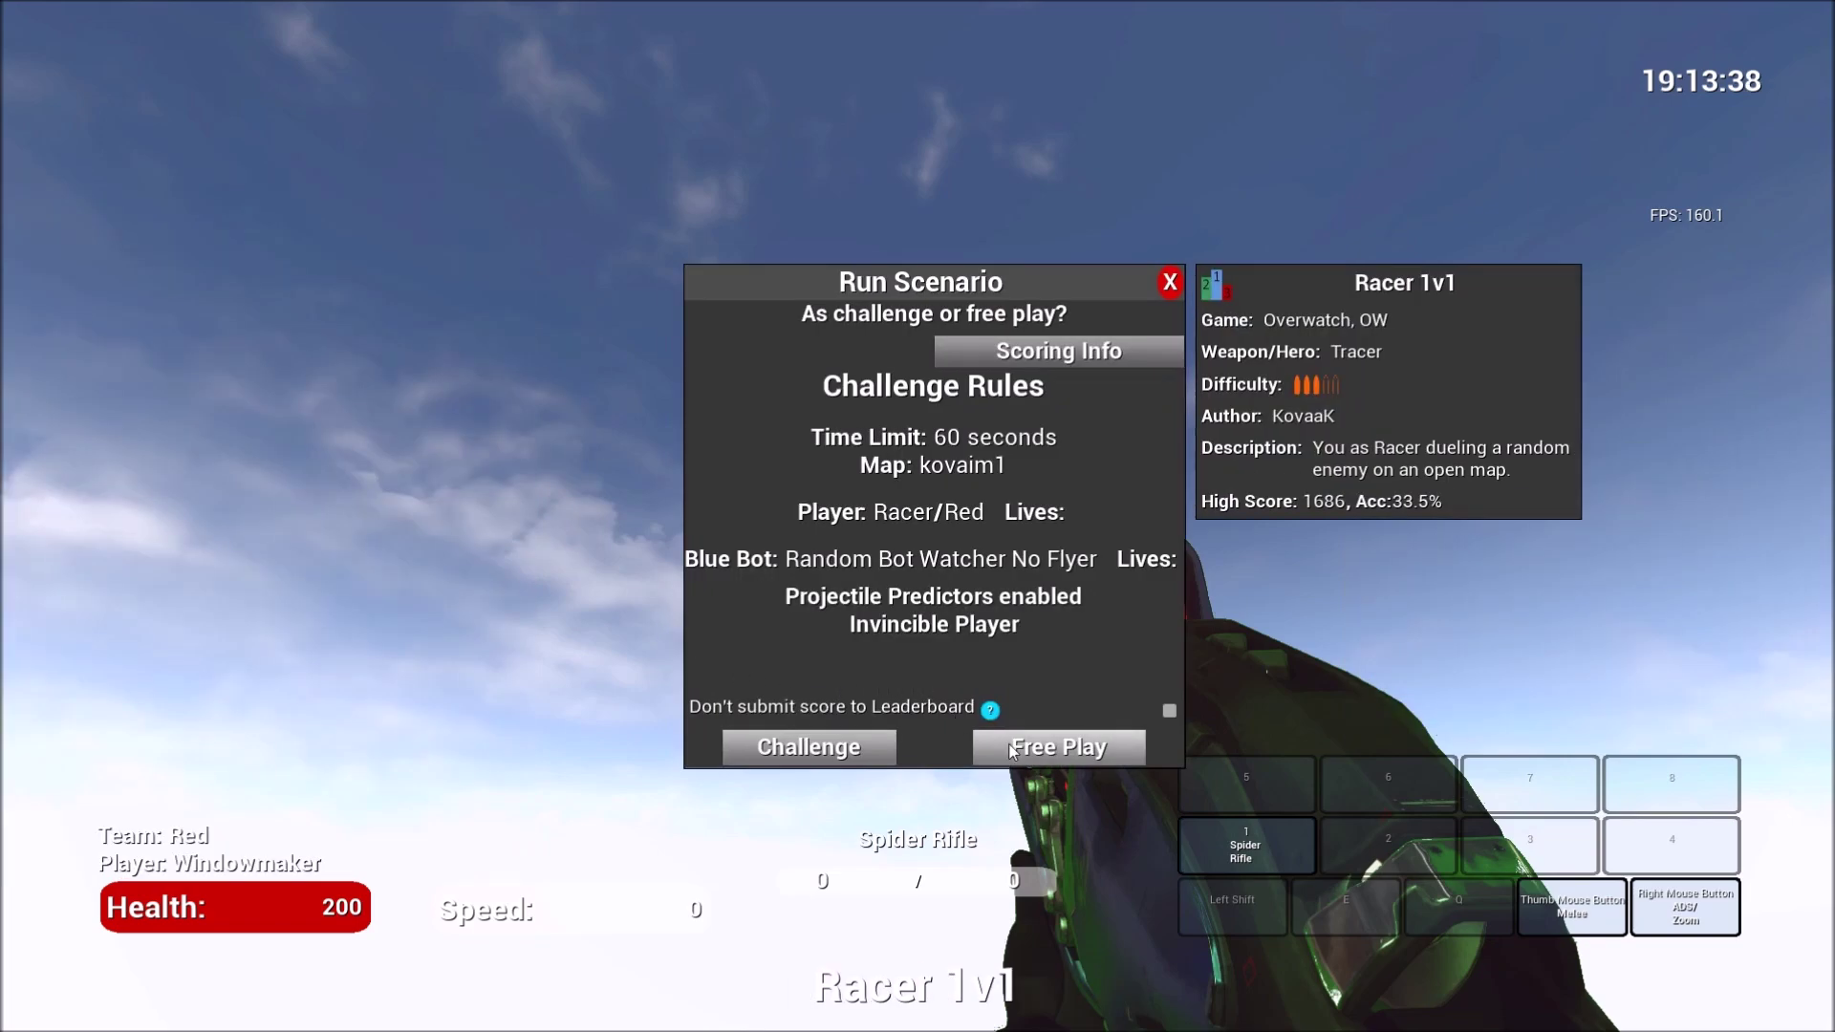
click(995, 749)
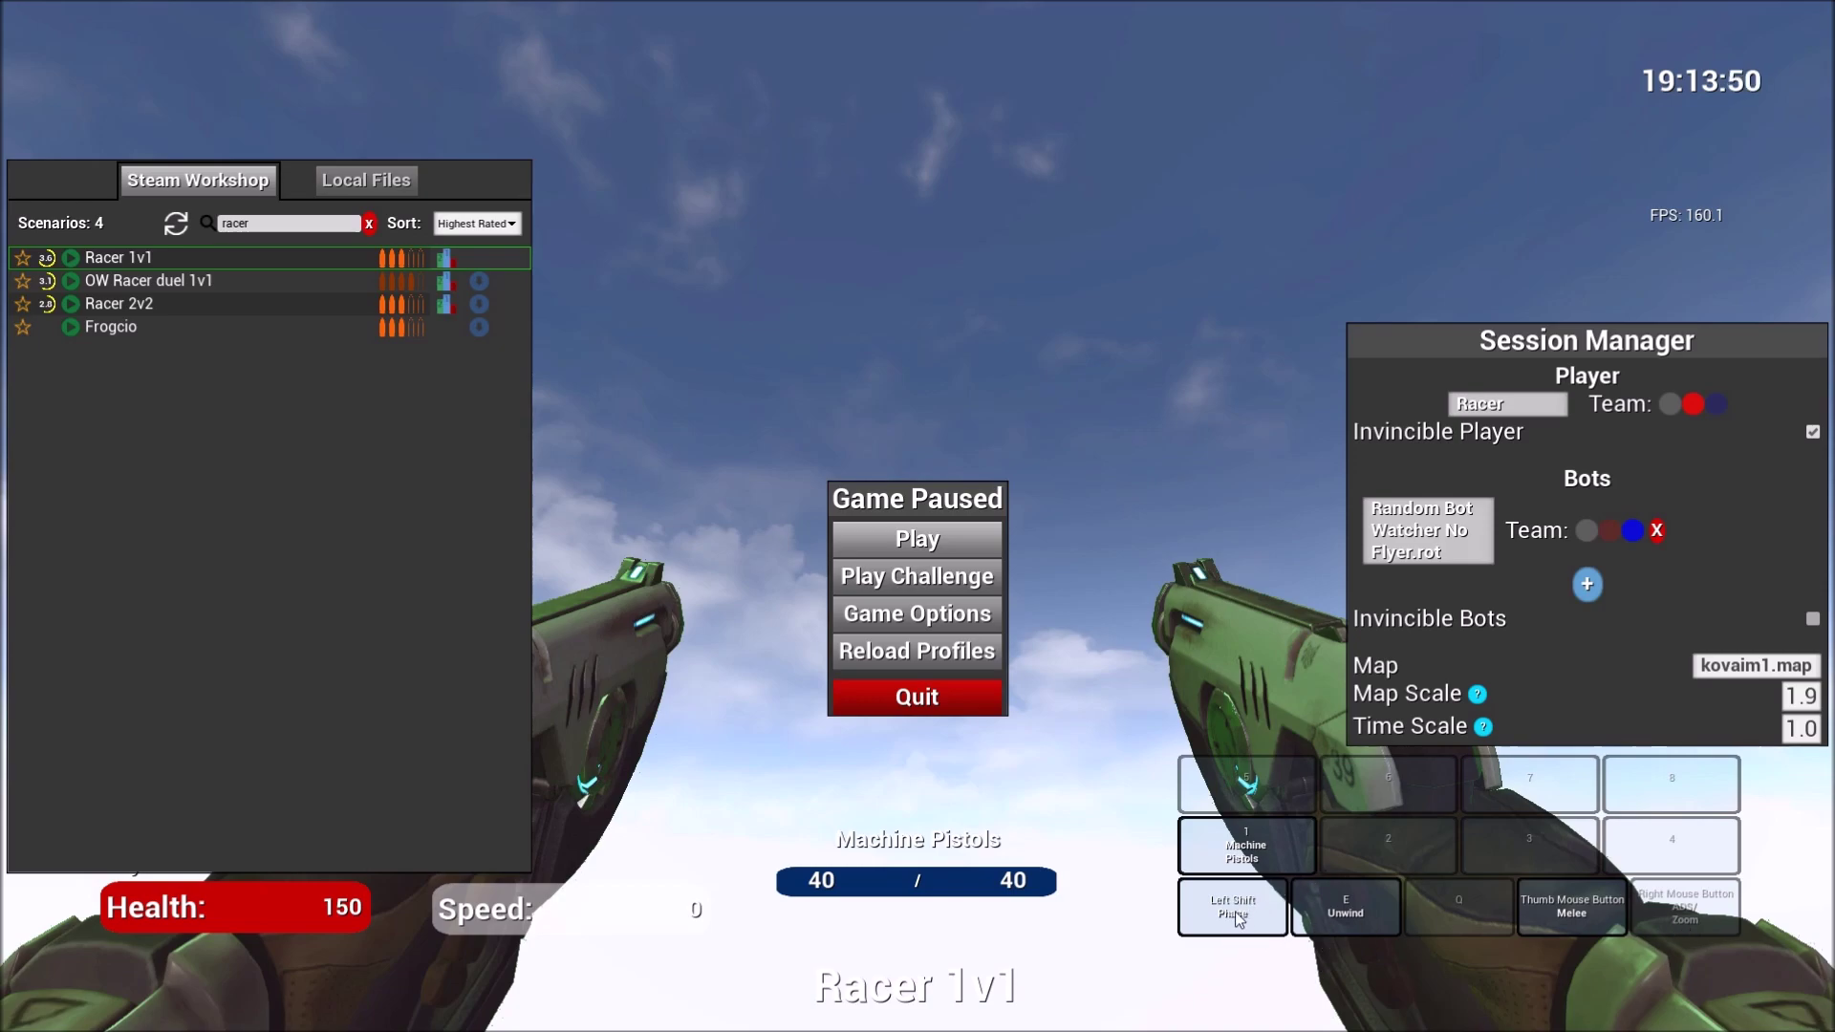
- Move the Phase ability from the Left Shift slot to the Right Mouse Button slot, and resume play
drag(1281, 915, 1683, 919)
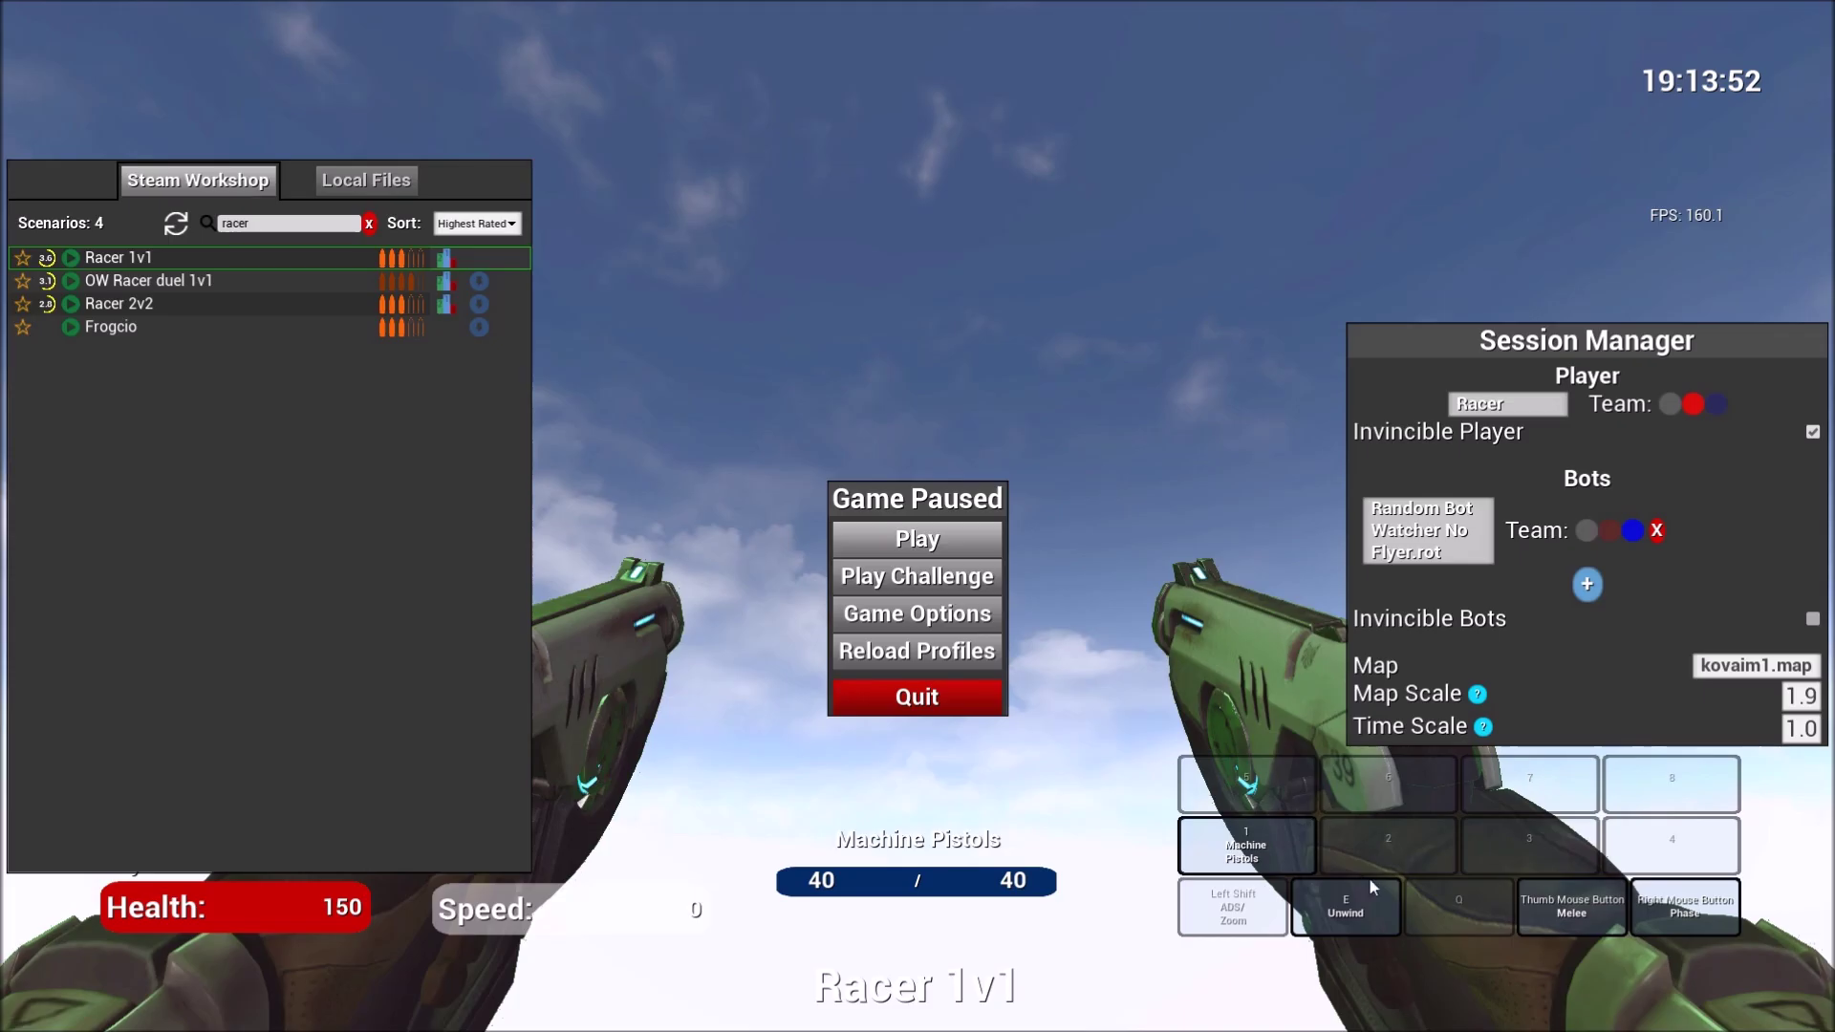
click(989, 546)
key(w)
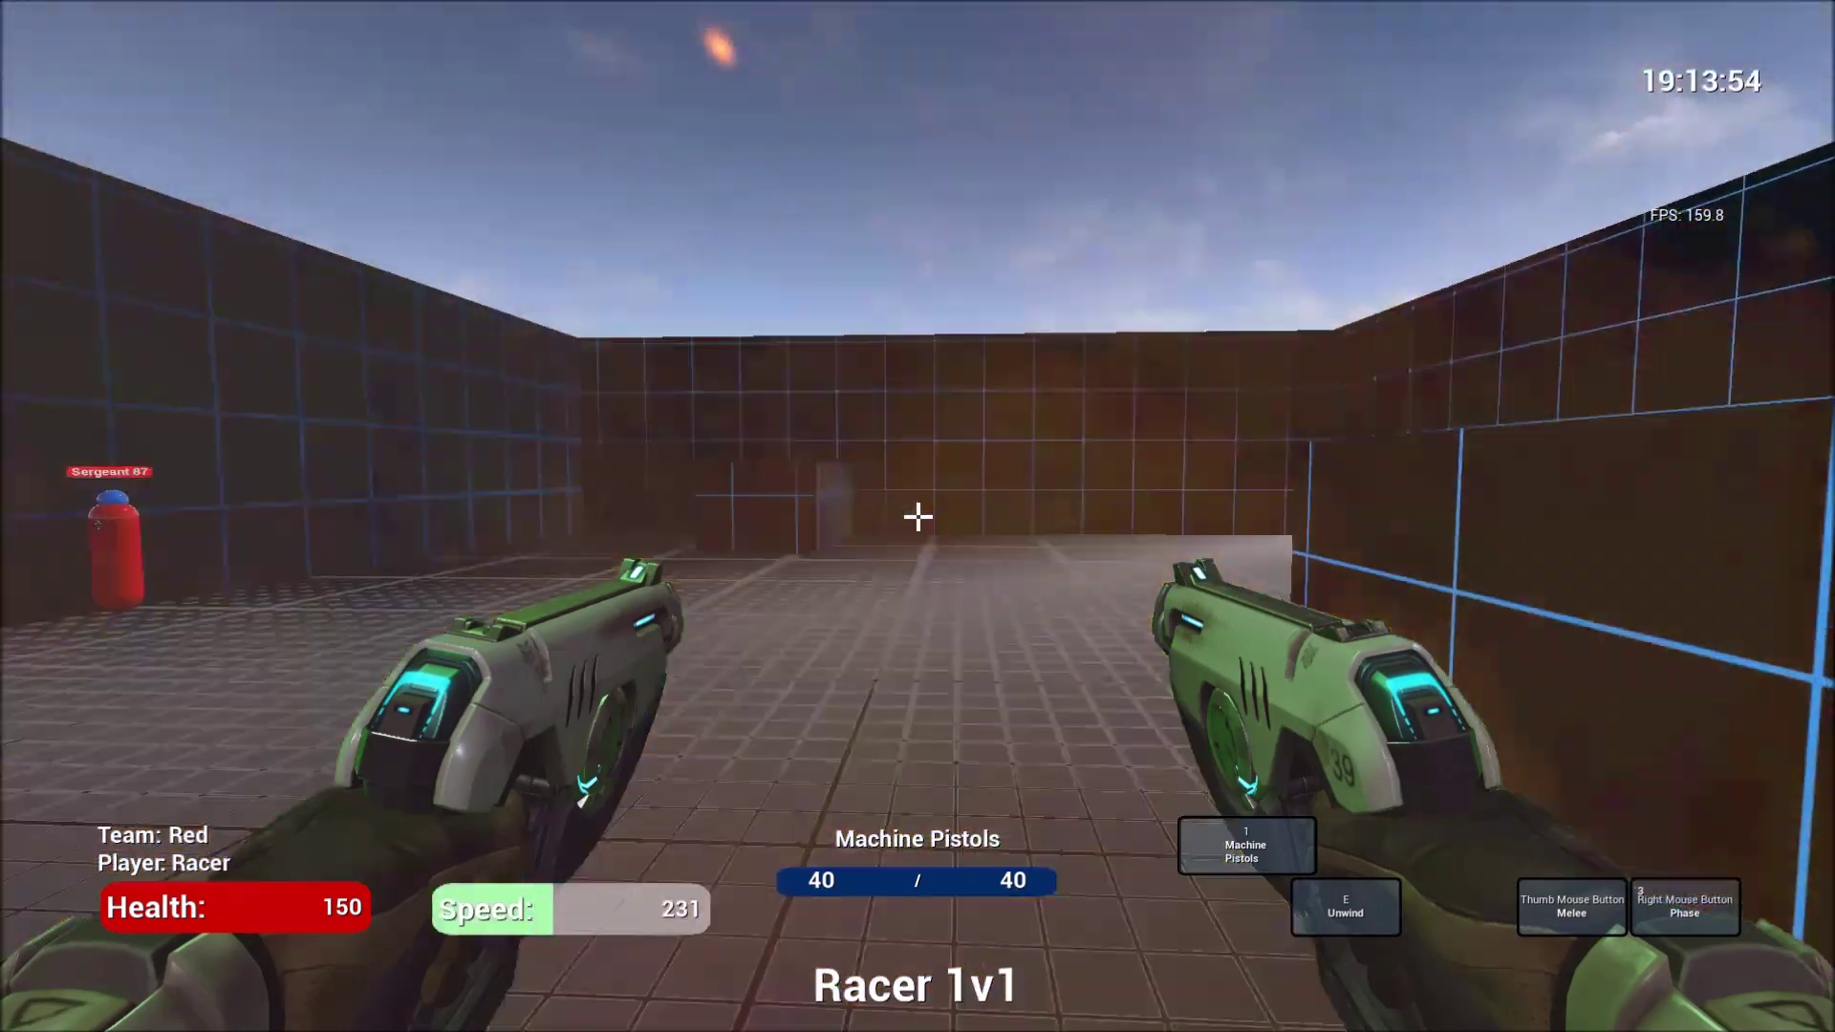